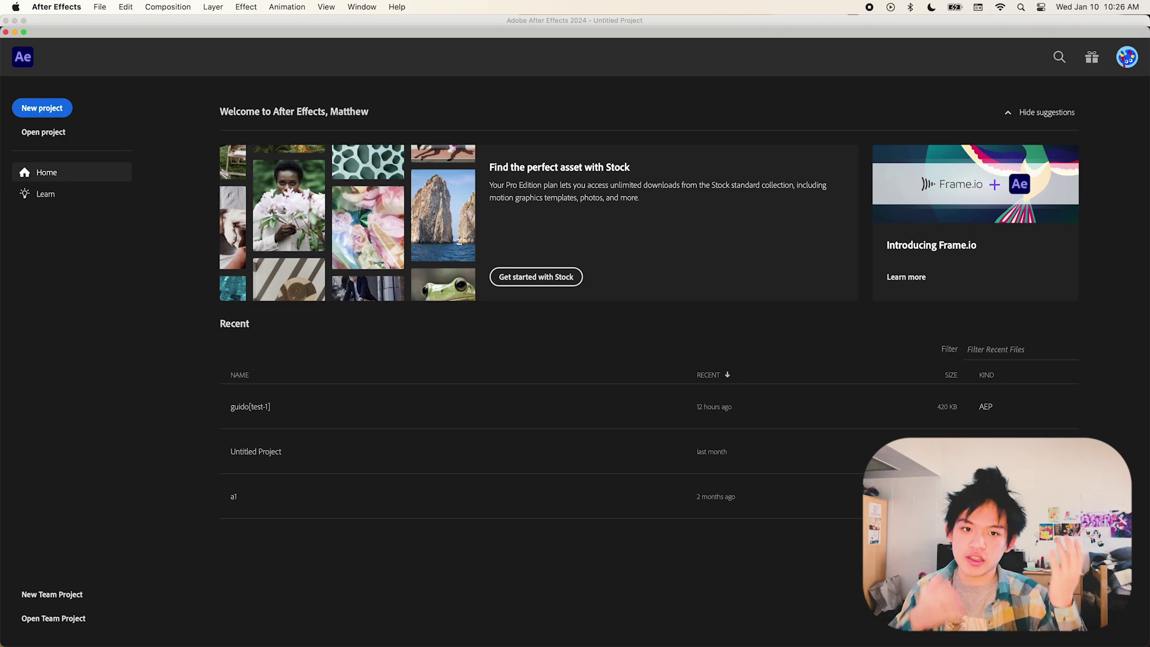
Step: Start a new project and import water-fish.mov and the underwater background JPEG
left_click(36, 103)
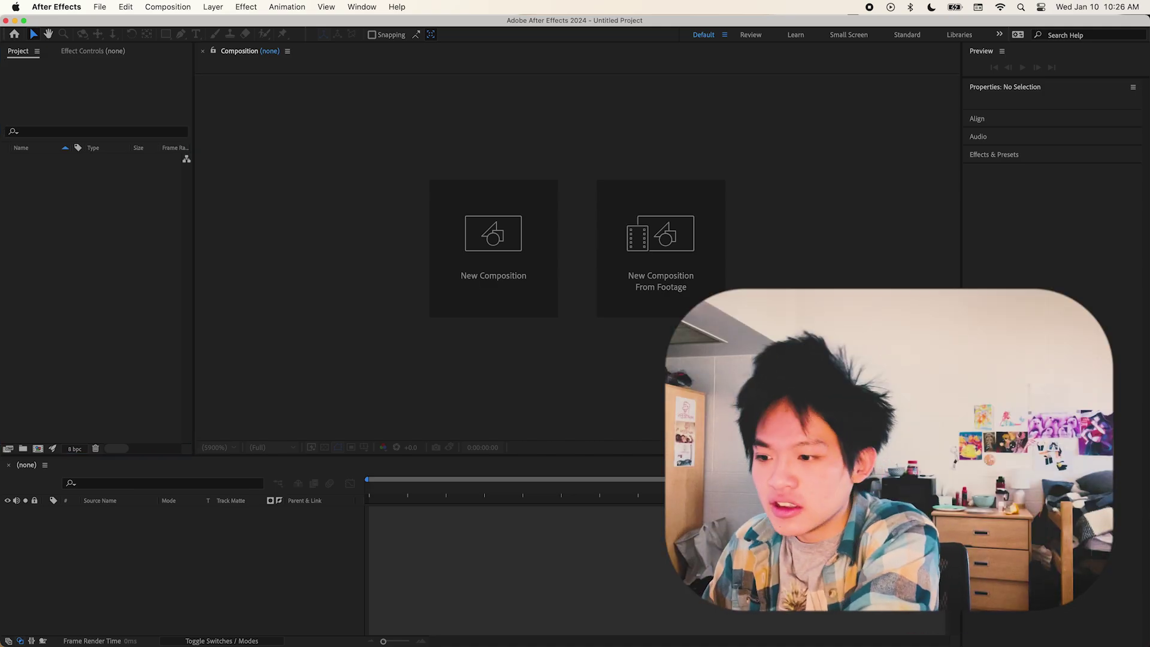
left_click_drag(0, 259, 97, 259)
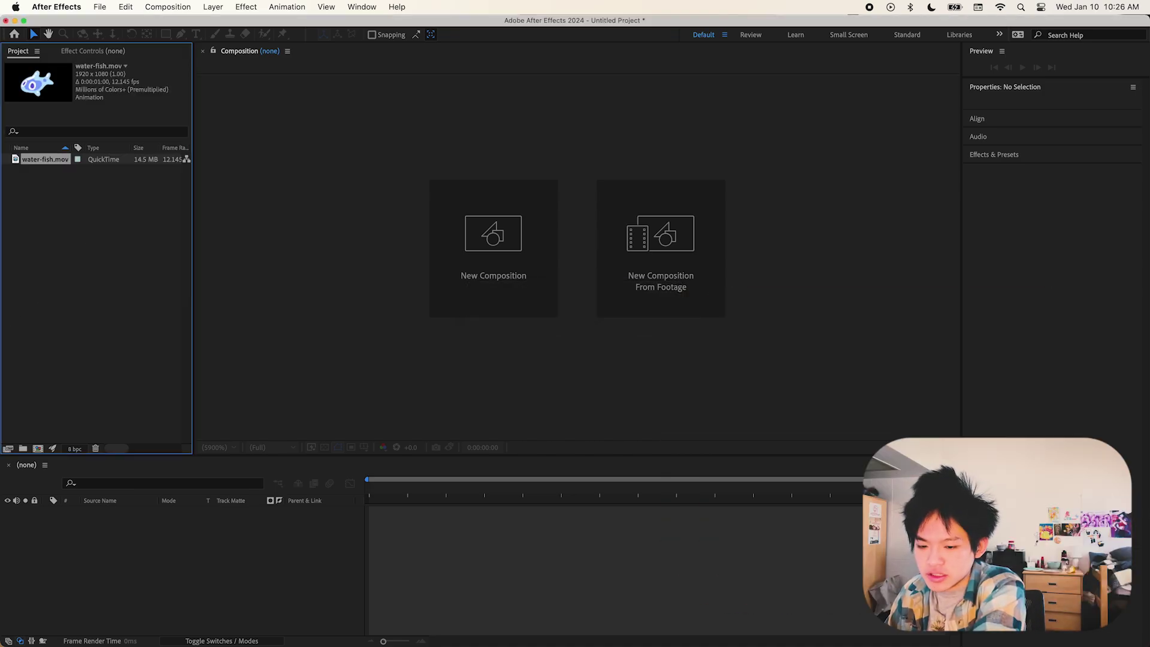
left_click_drag(0, 395, 118, 290)
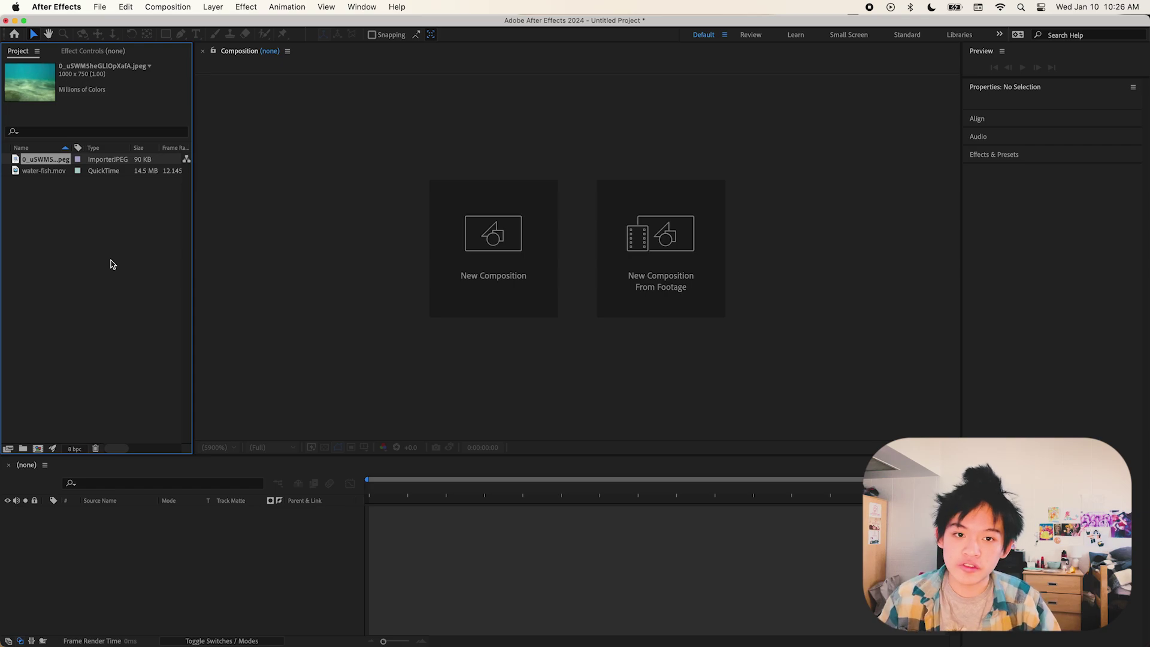
Step: Create a composition from water-fish.mov and place the underwater JPEG beneath the fish layer as its background
left_click(52, 170)
left_click(301, 539)
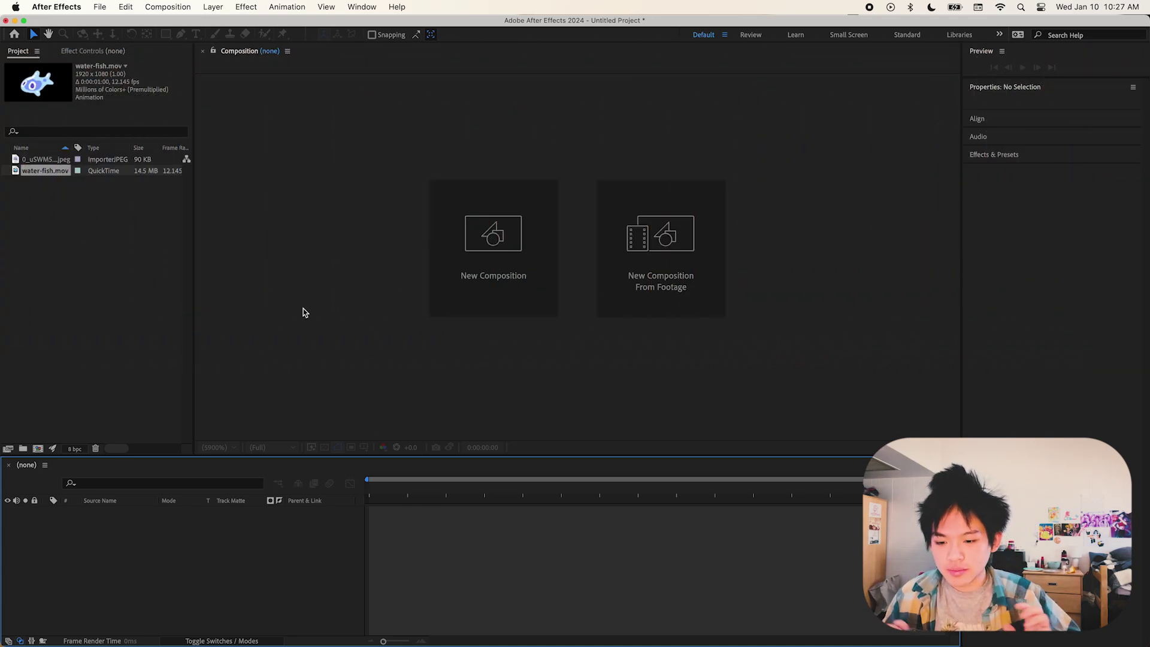
left_click_drag(47, 173, 99, 547)
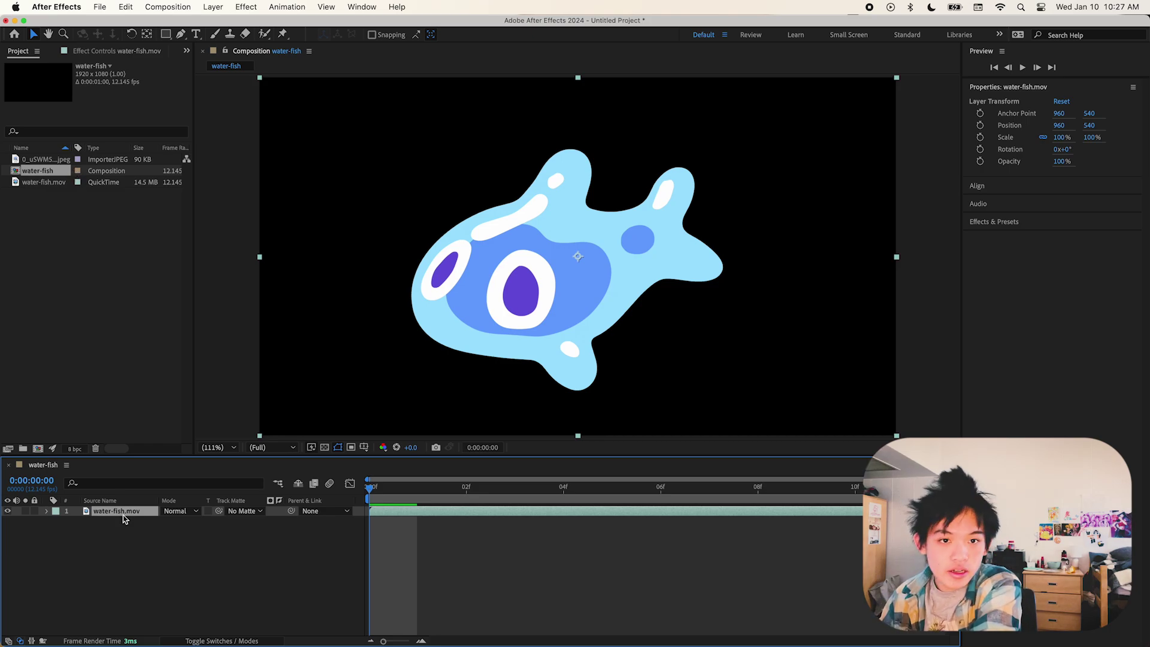
left_click(43, 182)
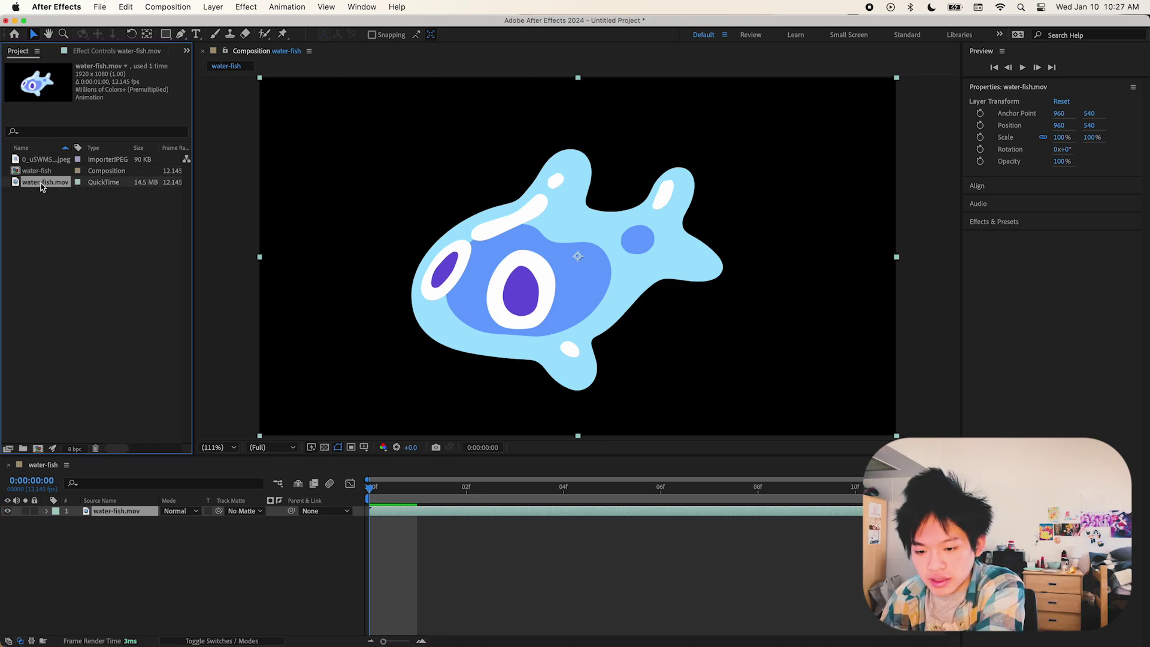
left_click_drag(47, 159, 96, 534)
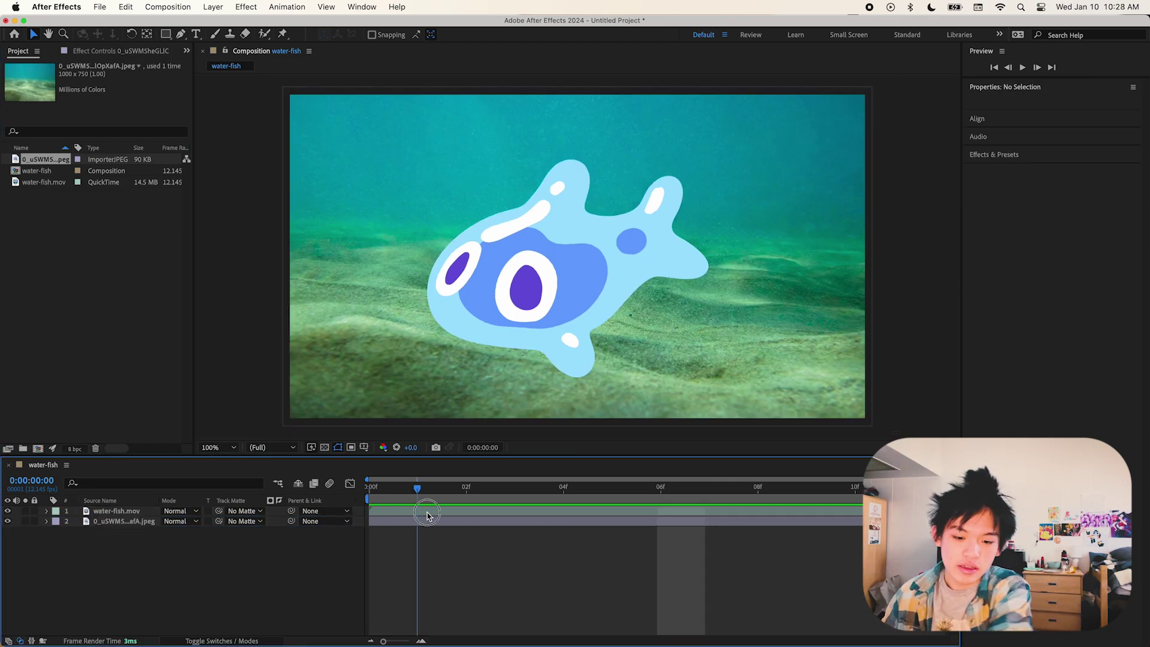
Step: Scrub through the water-fish composition to review the fish animation and return the playhead to the first frame
left_click_drag(423, 514, 854, 486)
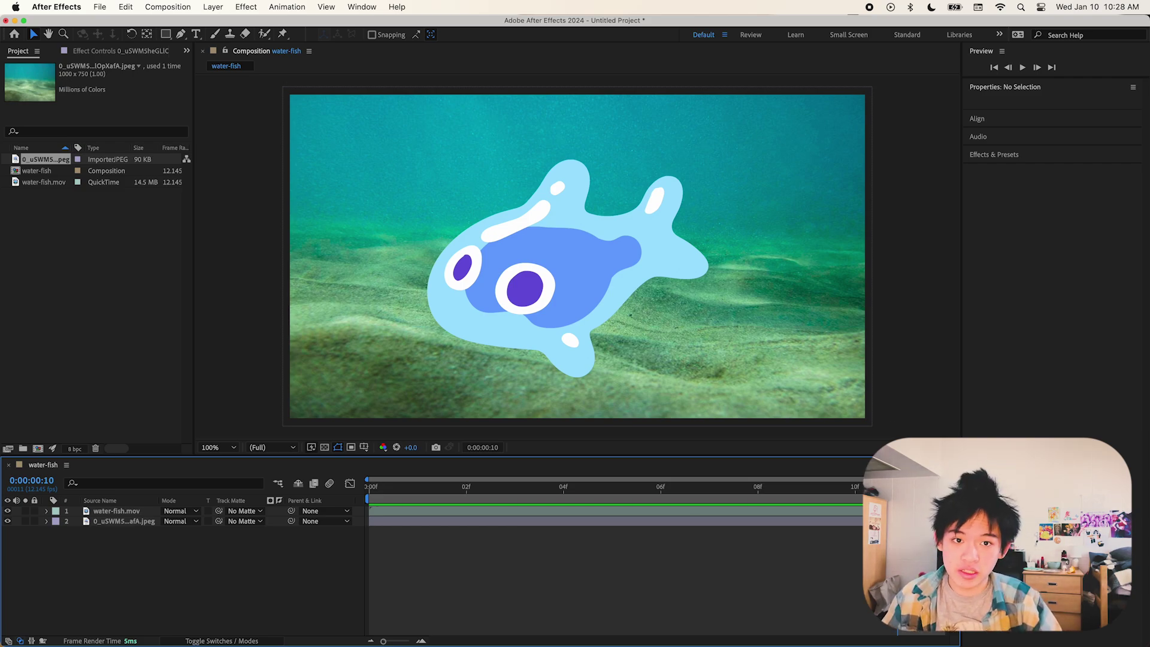
left_click(44, 182)
left_click(54, 171)
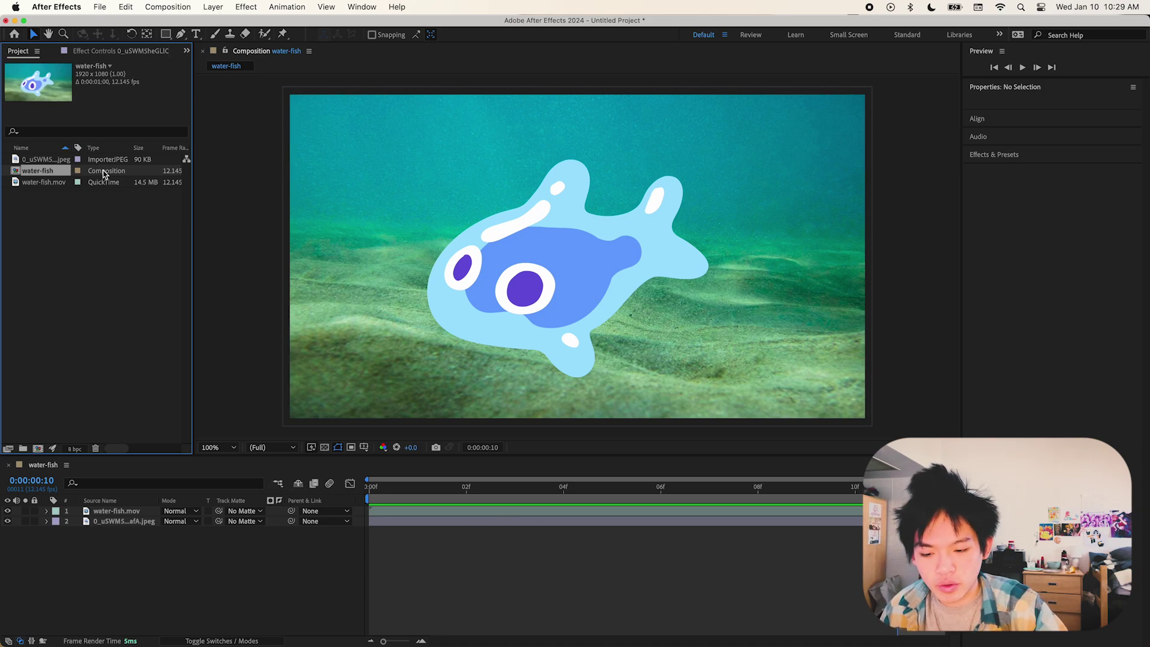
left_click(37, 466)
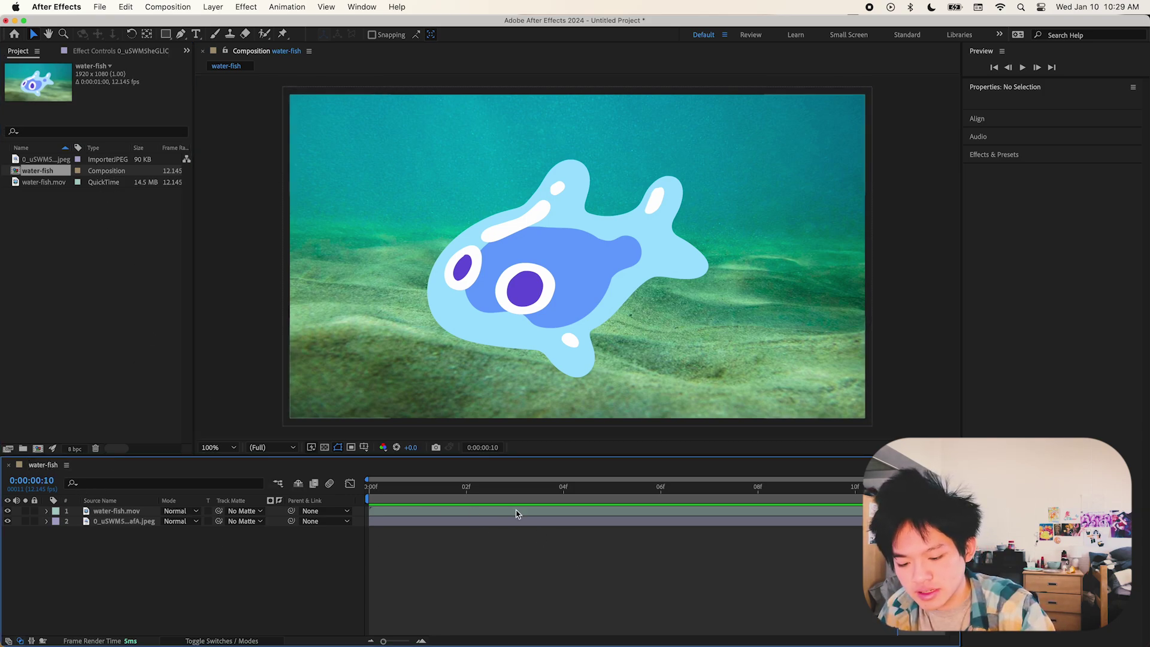
left_click_drag(424, 486, 355, 483)
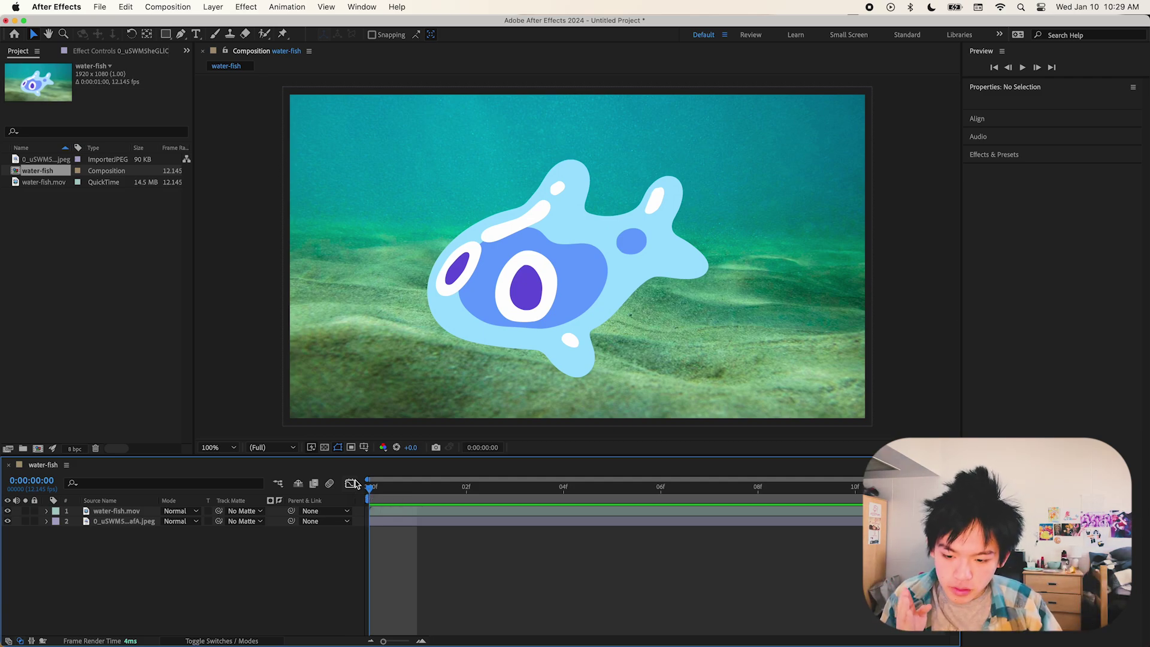
Step: Set the water-fish.mov footage interpretation to loop 10 times and preview the composition
left_click(51, 182)
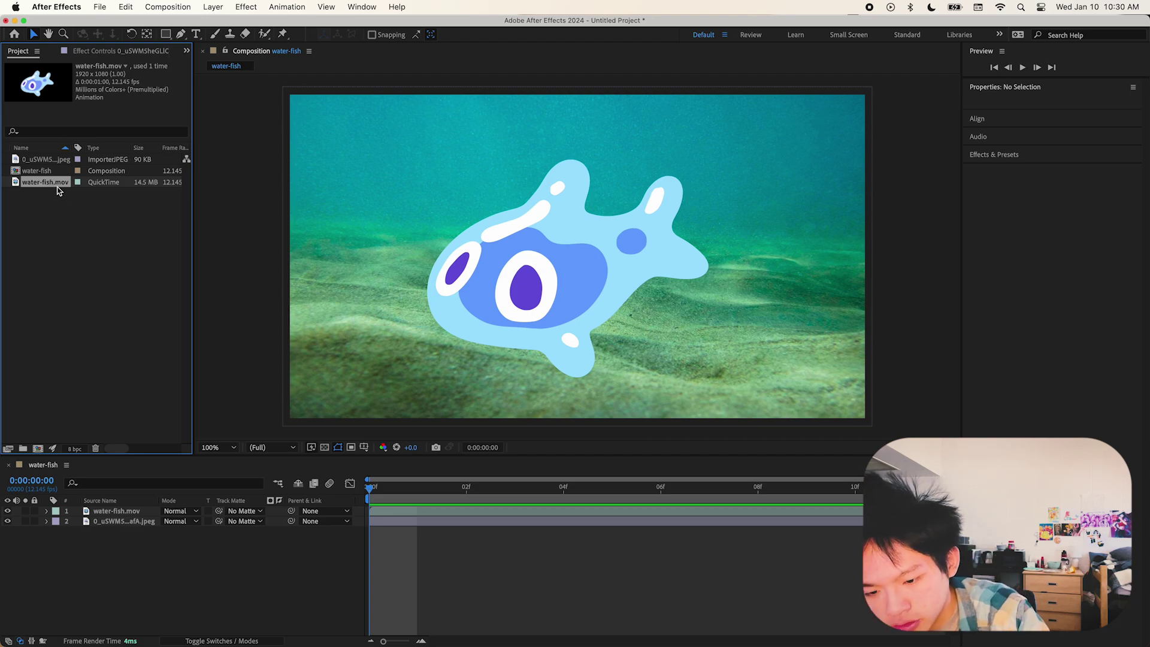
right_click(56, 184)
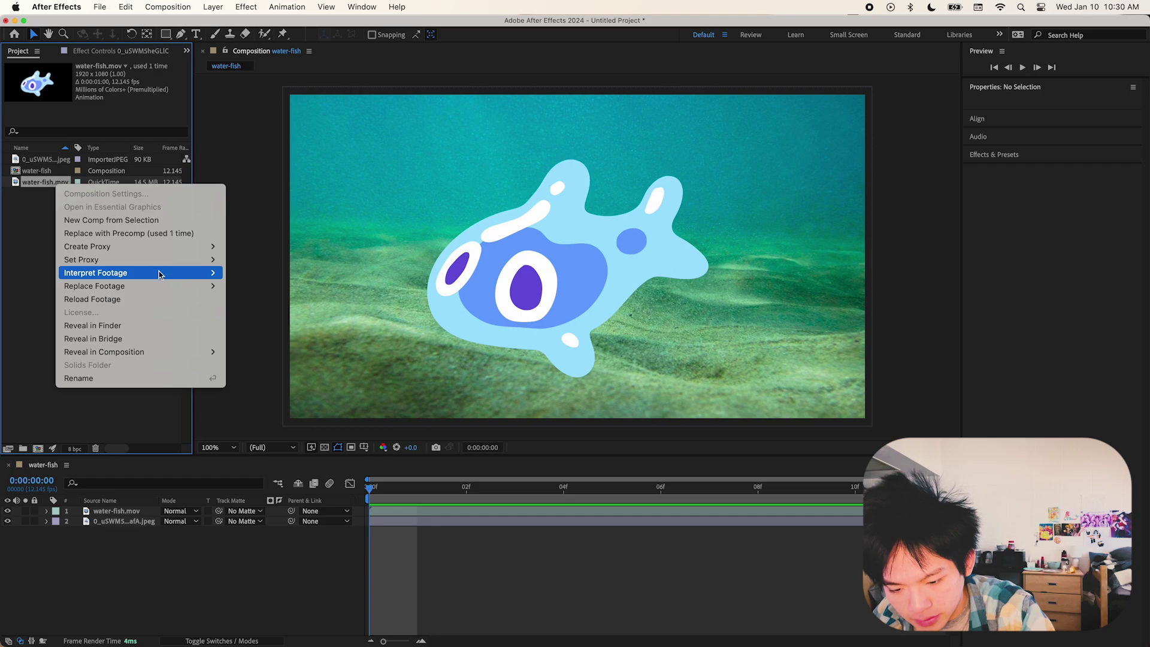
mouse_move(170, 273)
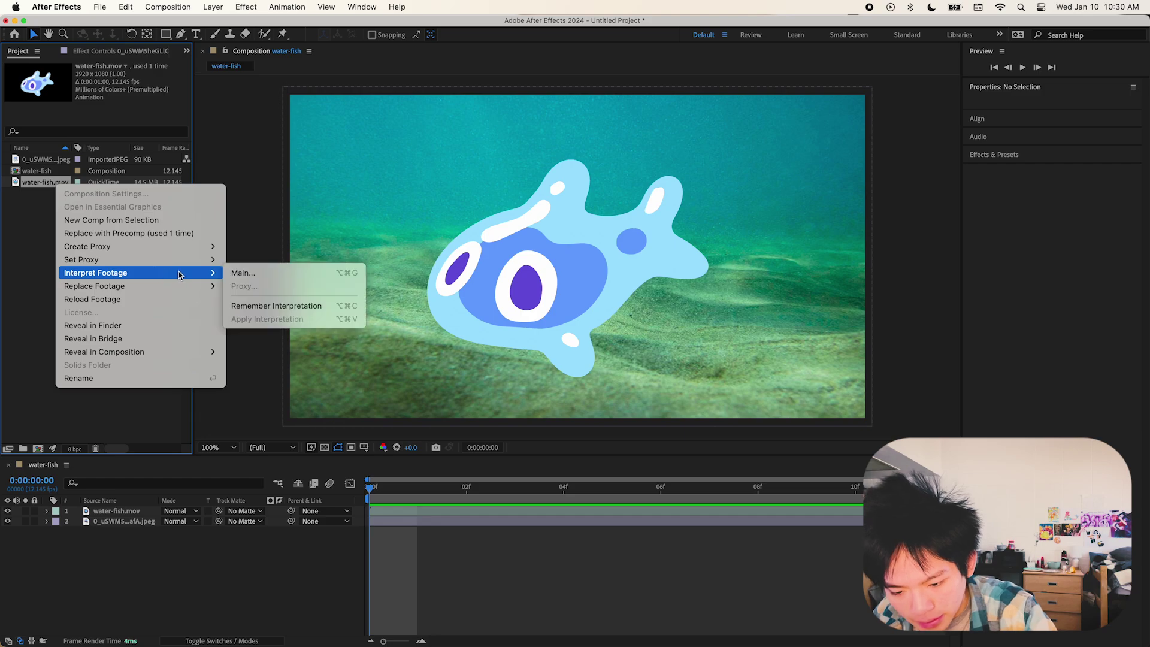
left_click(274, 275)
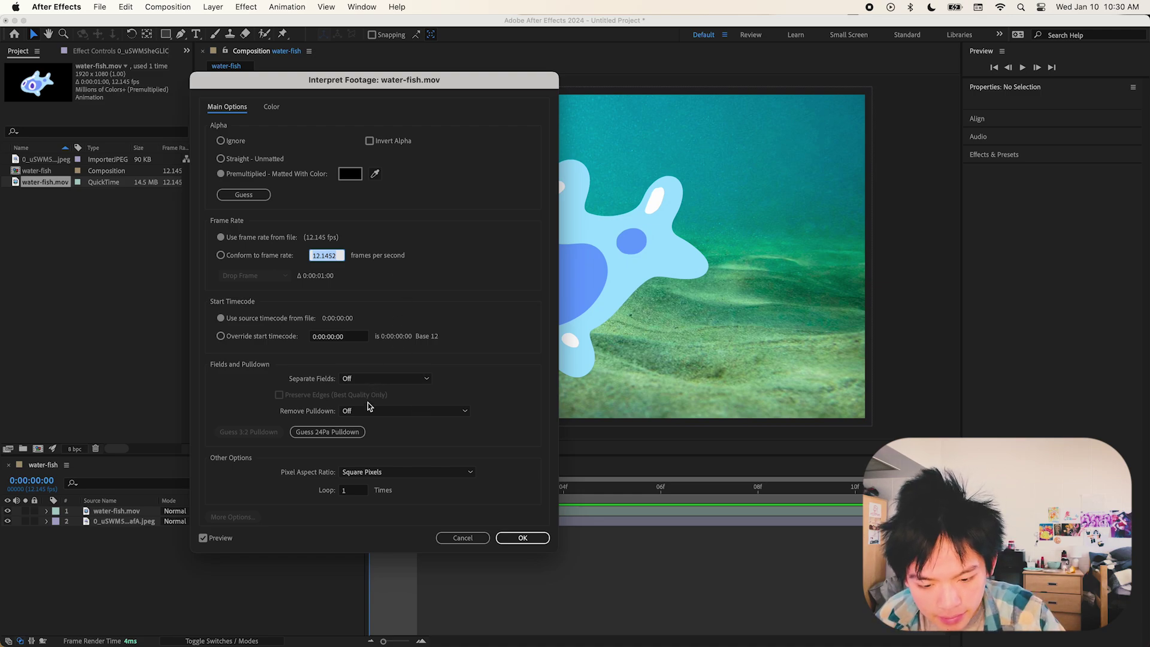
left_click(352, 490)
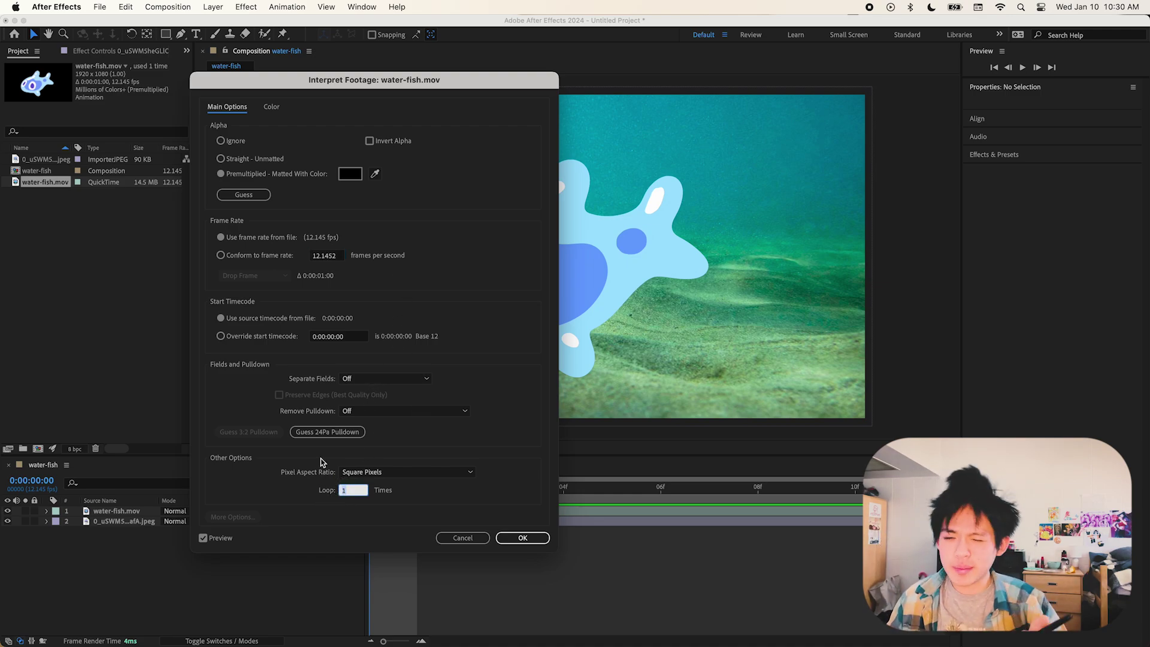
type("10")
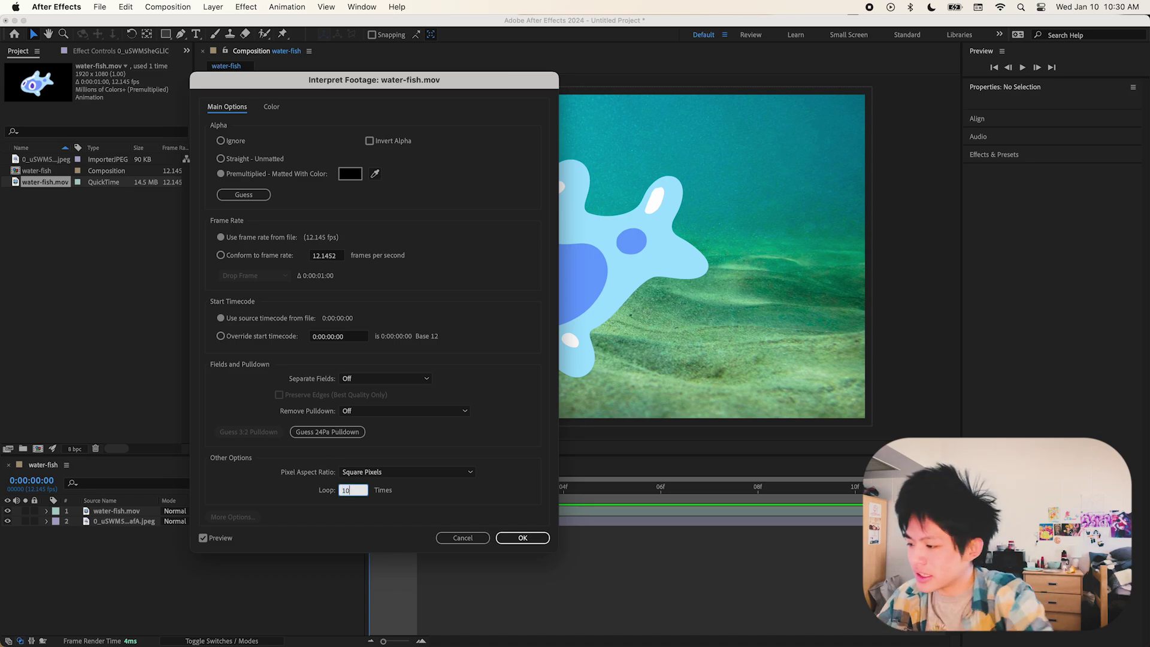
key("Return")
key("space")
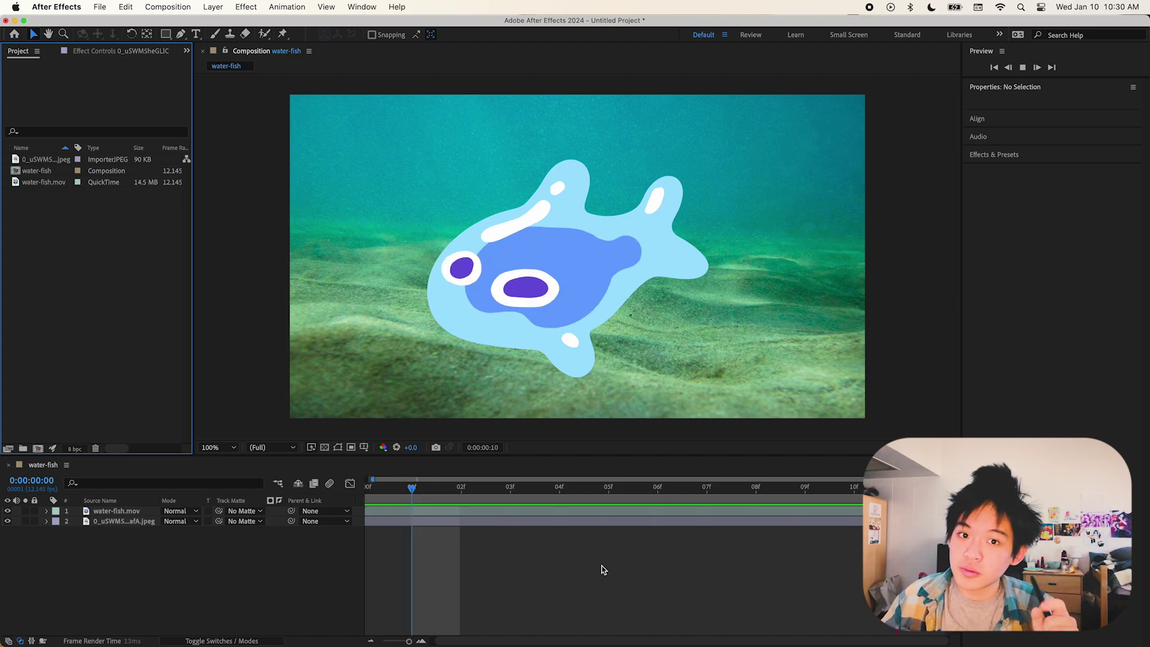
key("space")
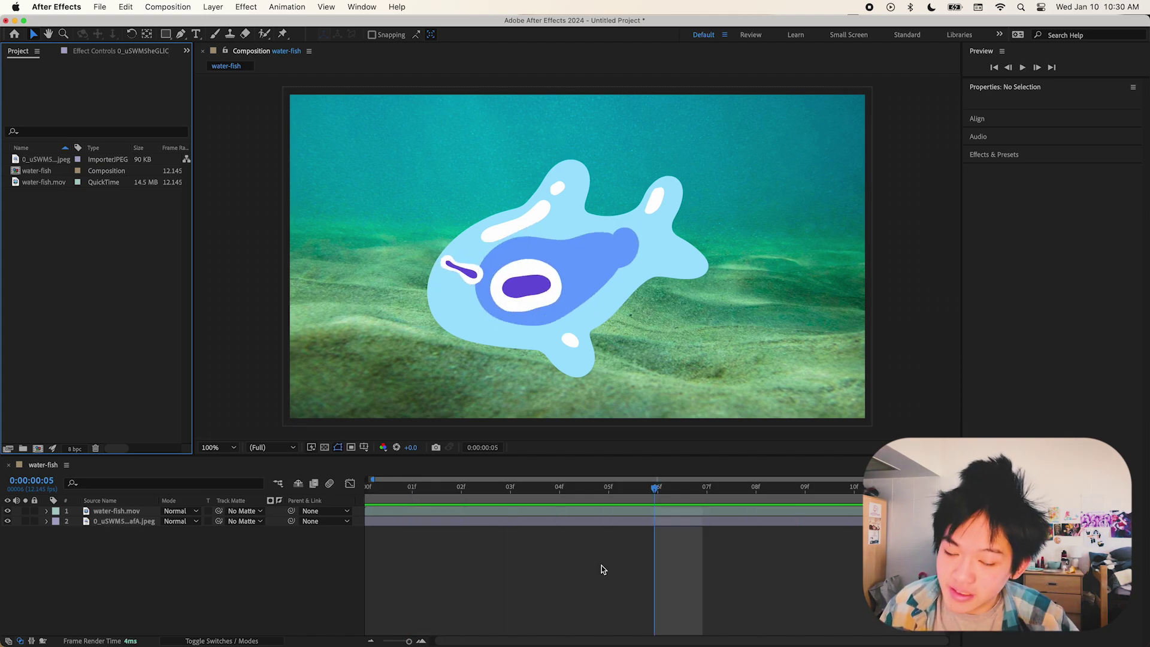
Step: Set the water-fish composition's duration to 0:00:10:00
left_click(48, 173)
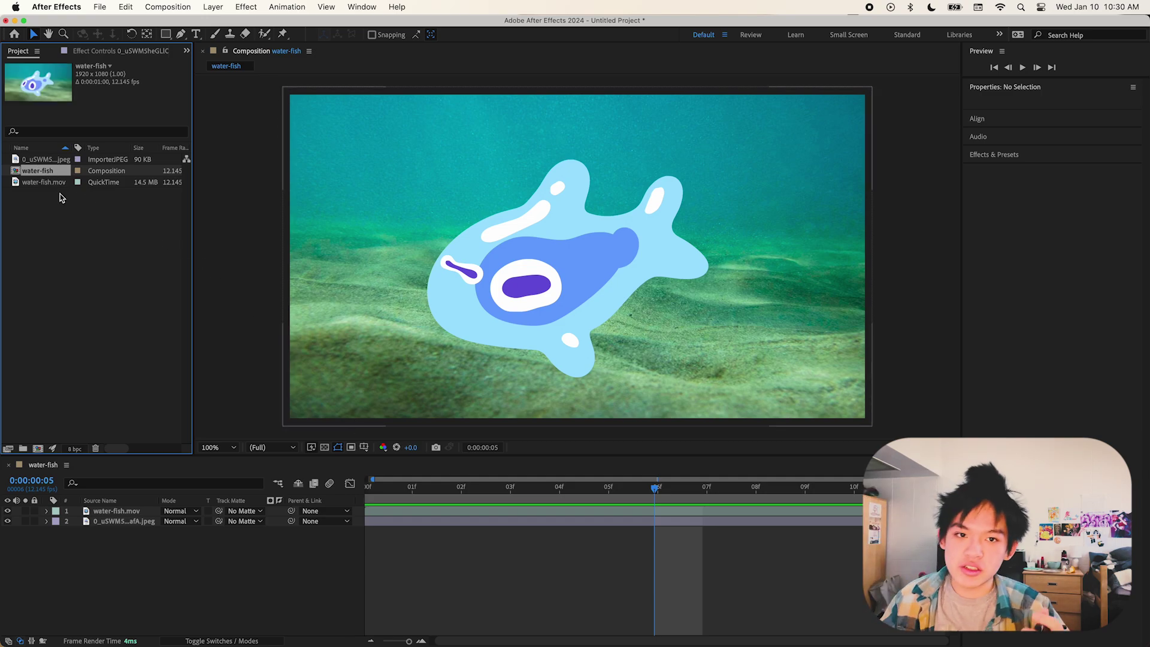
right_click(52, 171)
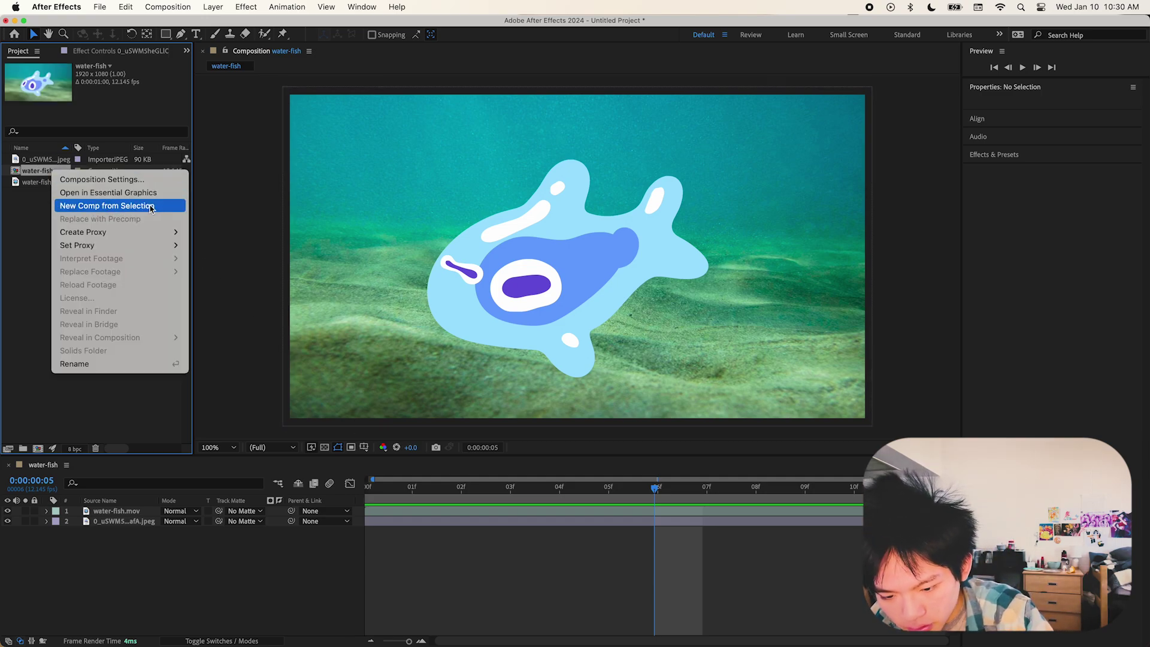
left_click(148, 180)
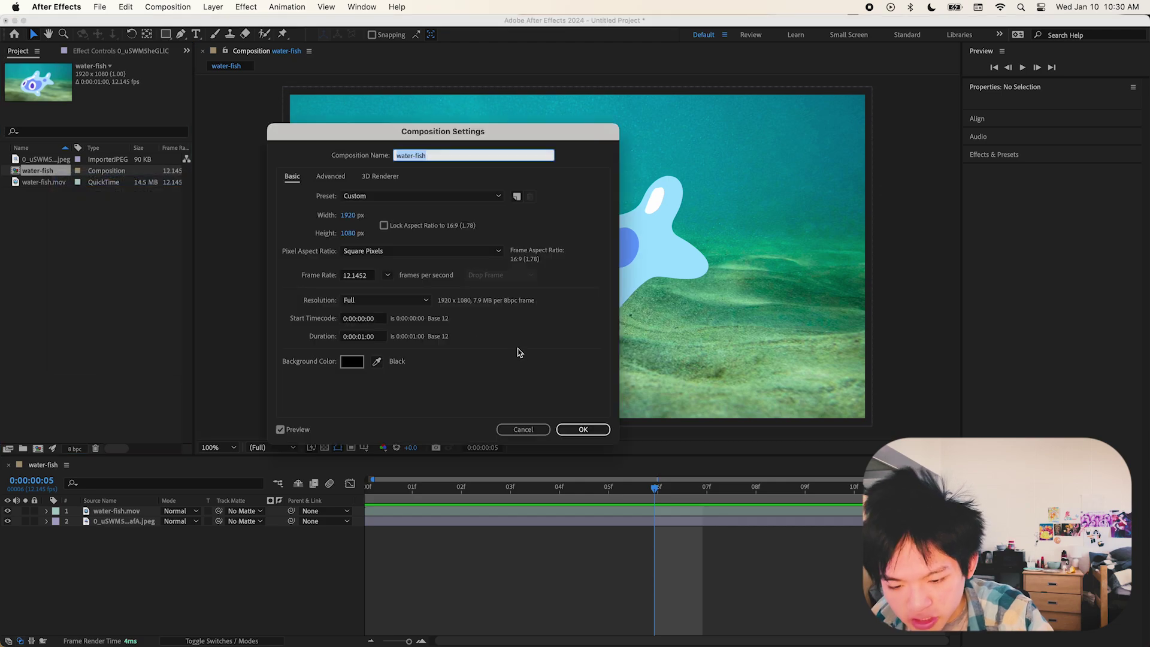
left_click(365, 336)
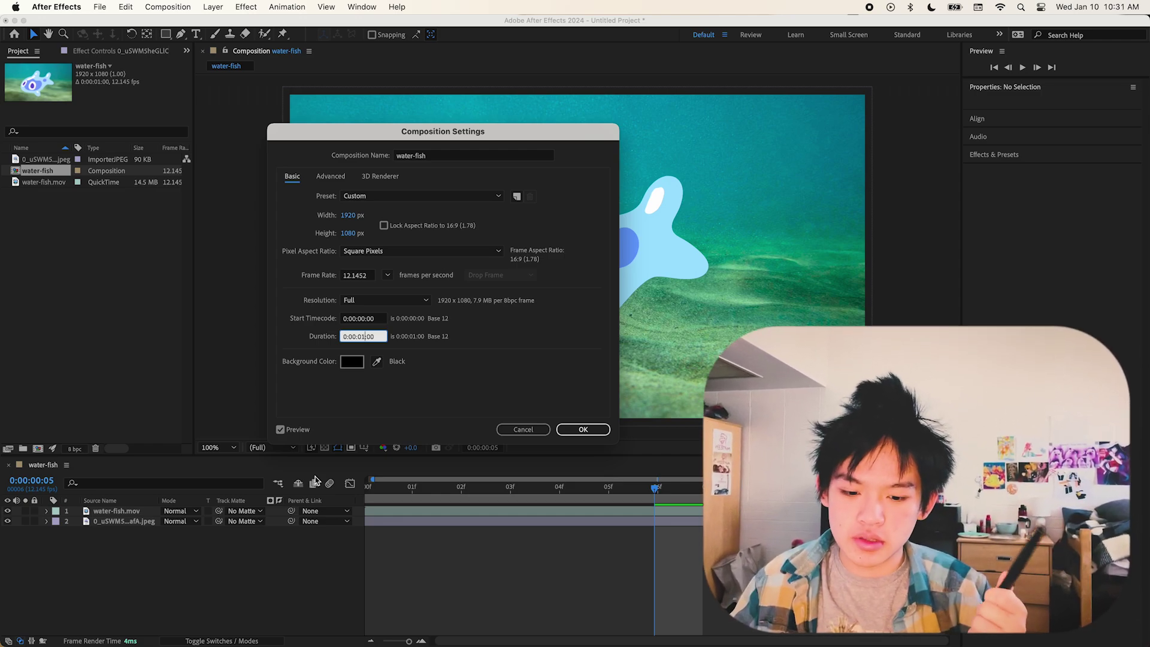
key("BackSpace")
key("BackSpace")
key("BackSpace")
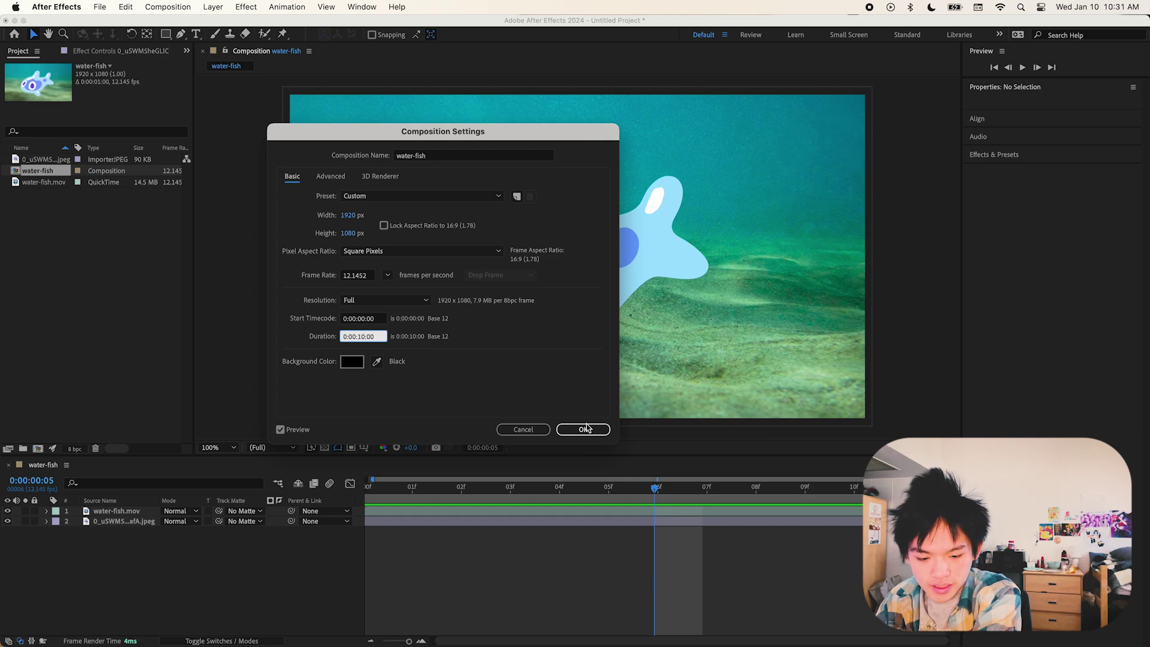
left_click(584, 428)
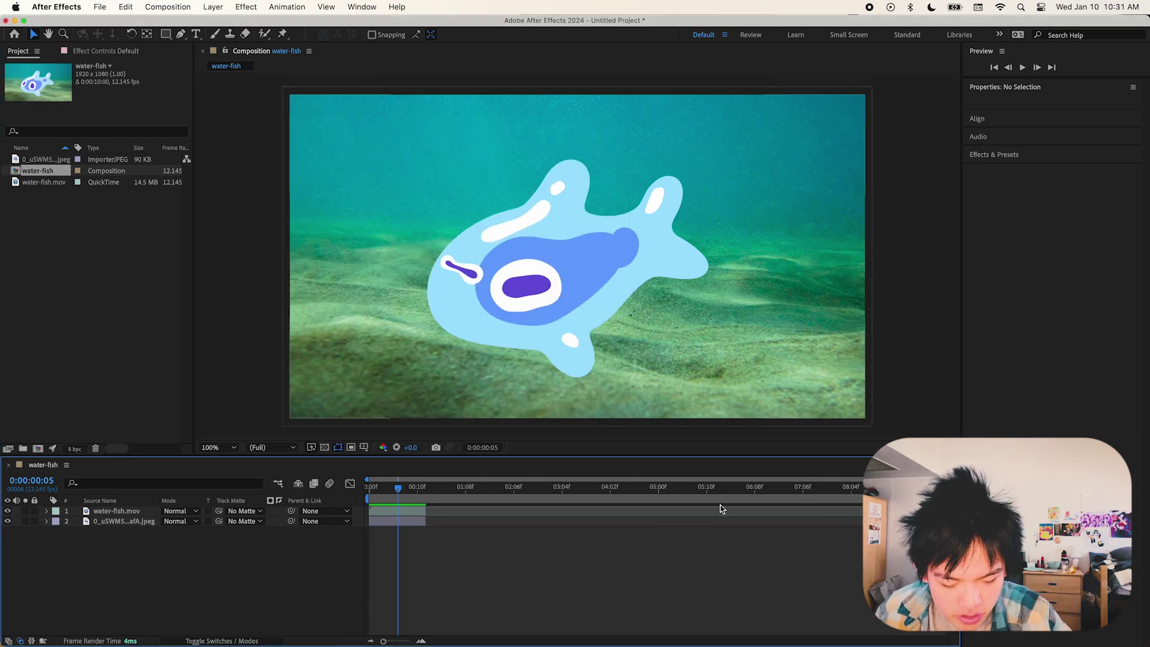
Step: Preview the lengthened composition and extend both the fish layer and the background layer to its end
key("space")
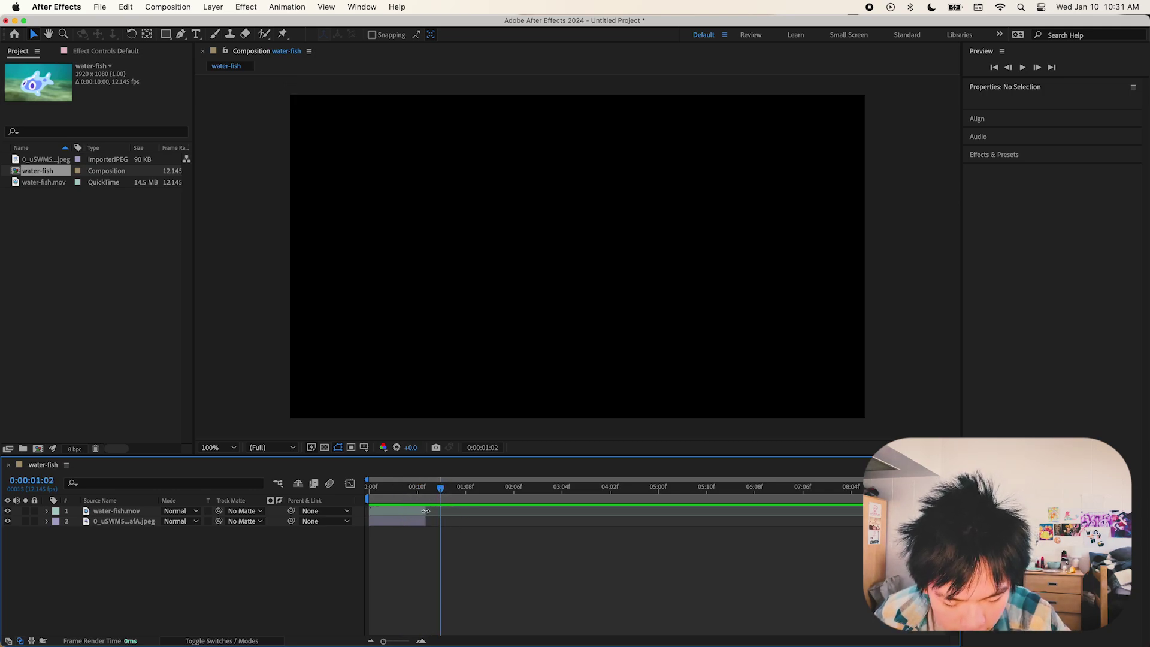
left_click_drag(422, 512, 940, 518)
left_click_drag(424, 522, 934, 533)
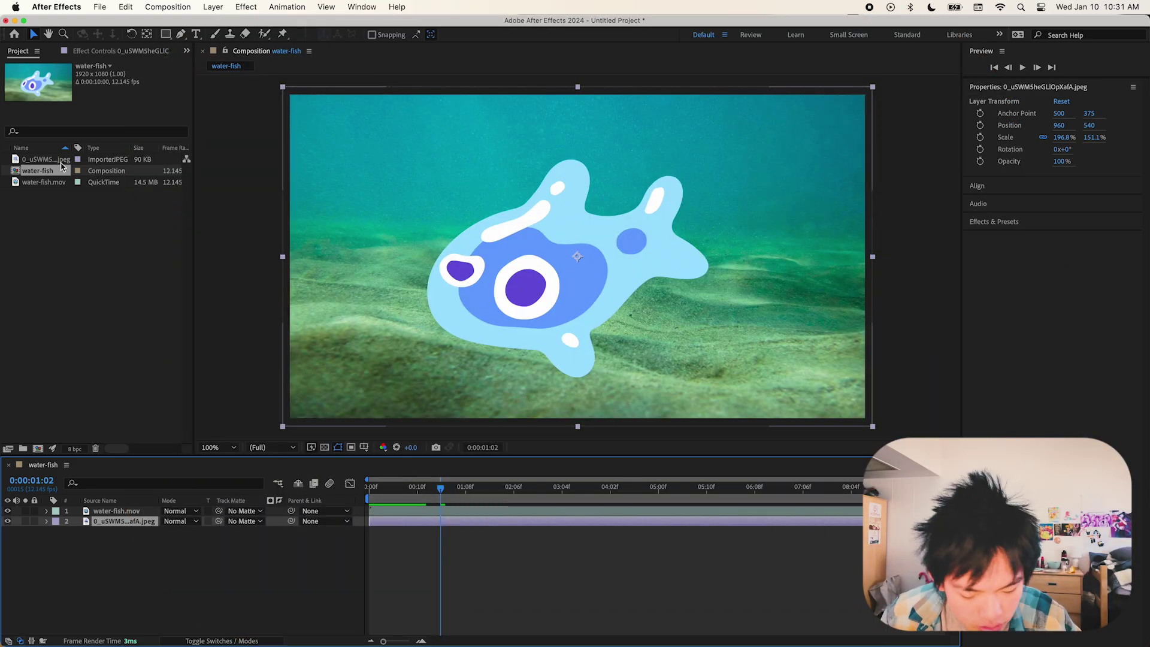
Step: Shorten the water-fish composition's duration to 0:00:09:11 and preview it
right_click(49, 174)
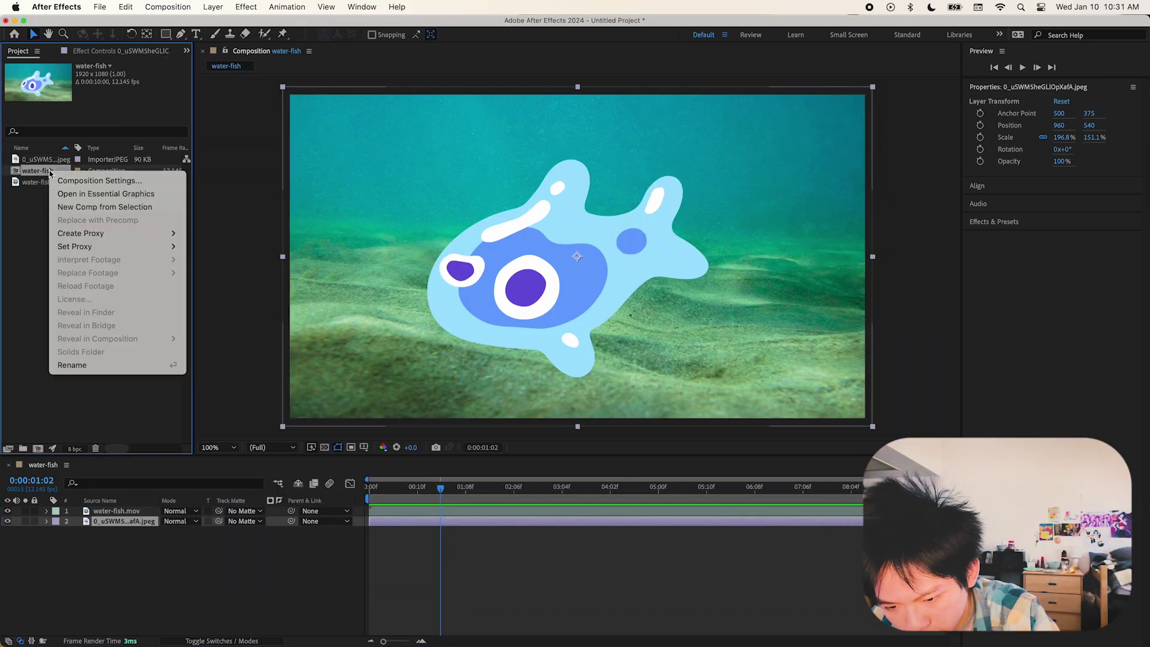
left_click(89, 179)
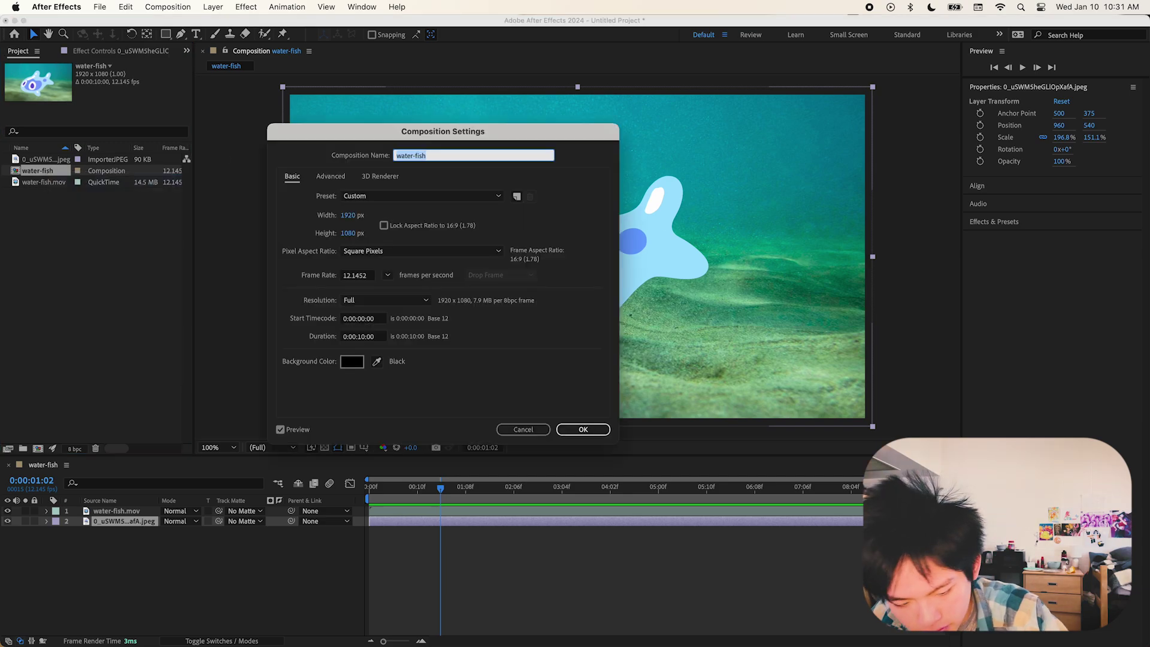
left_click(364, 335)
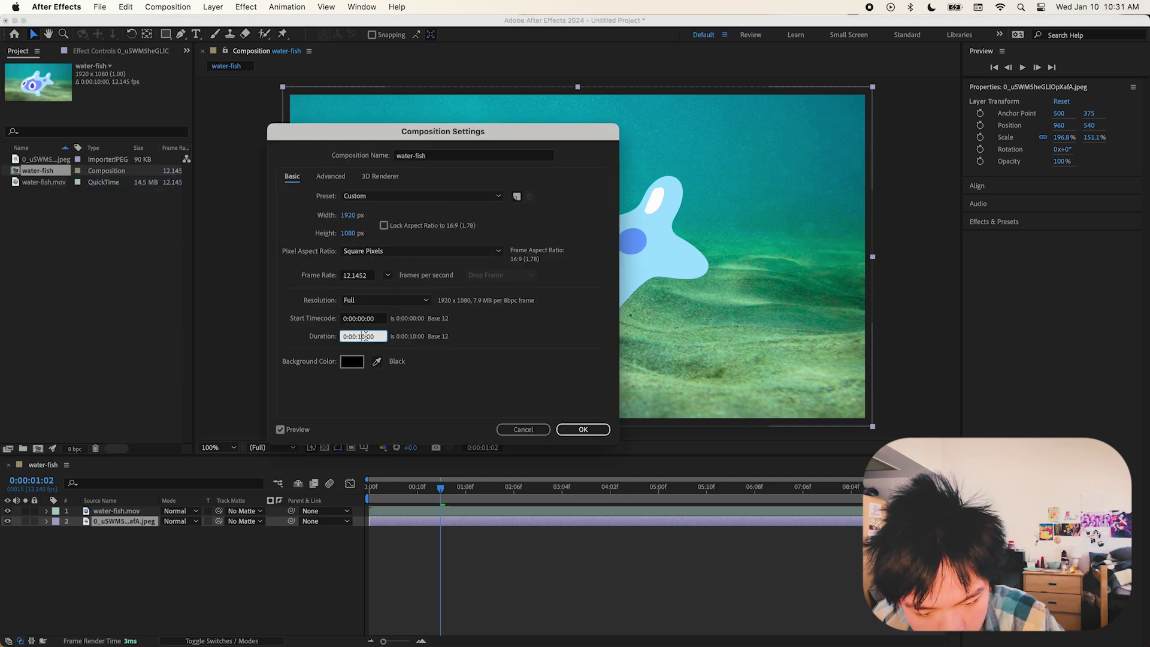
key("BackSpace")
key("BackSpace")
type("9:11")
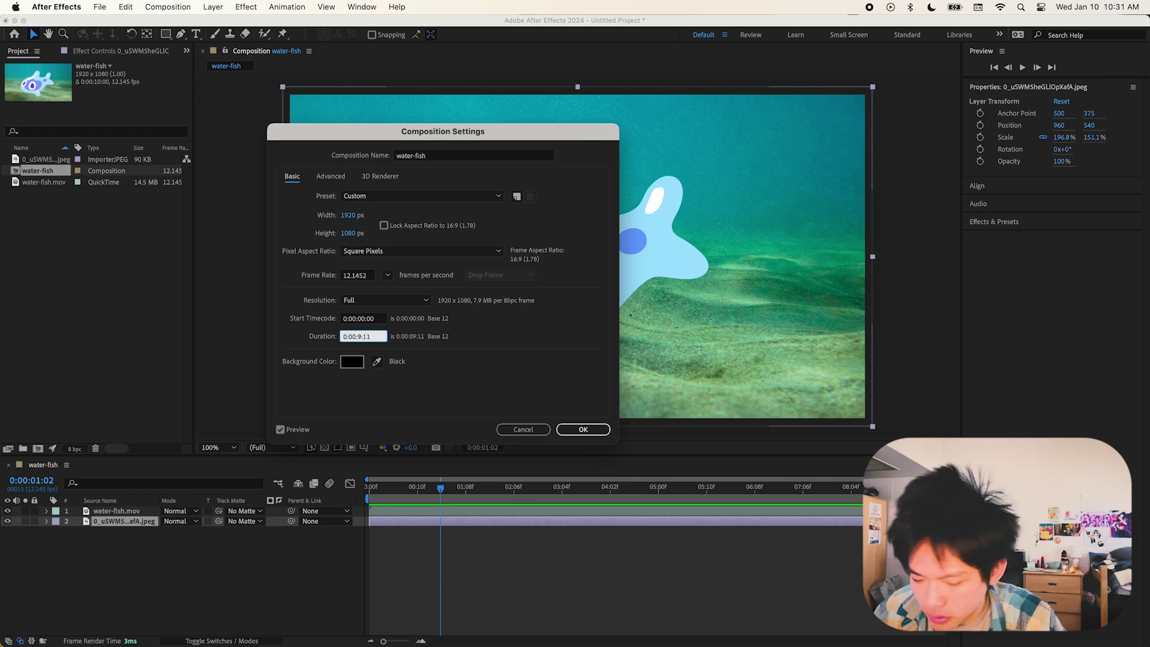
key("Return")
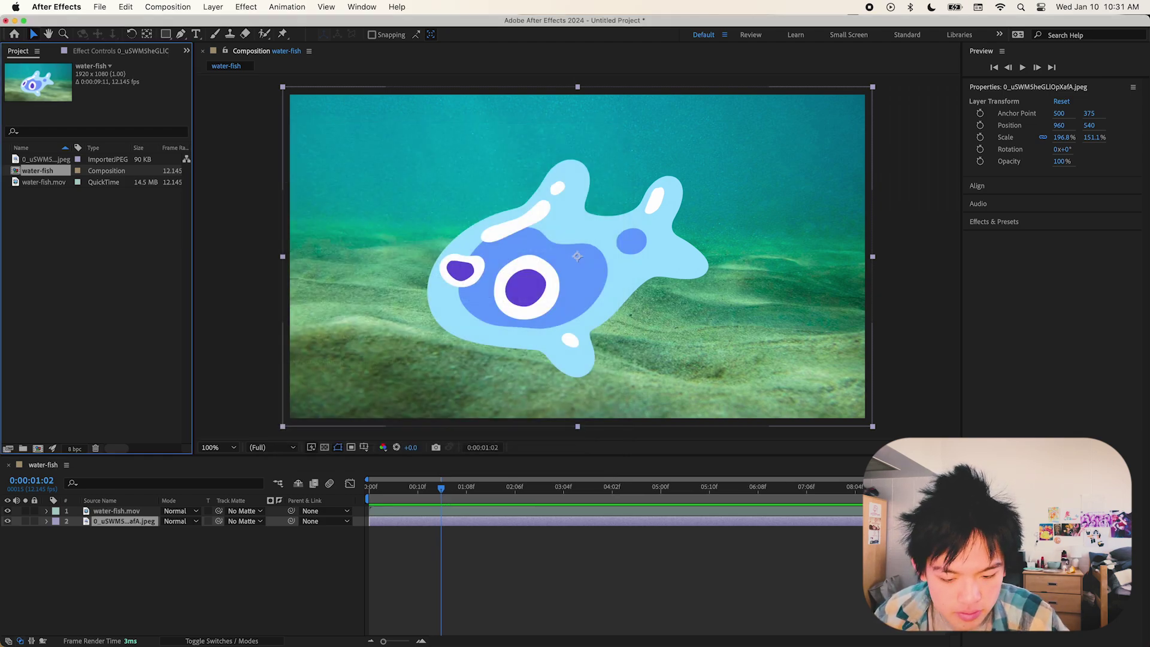
key("space")
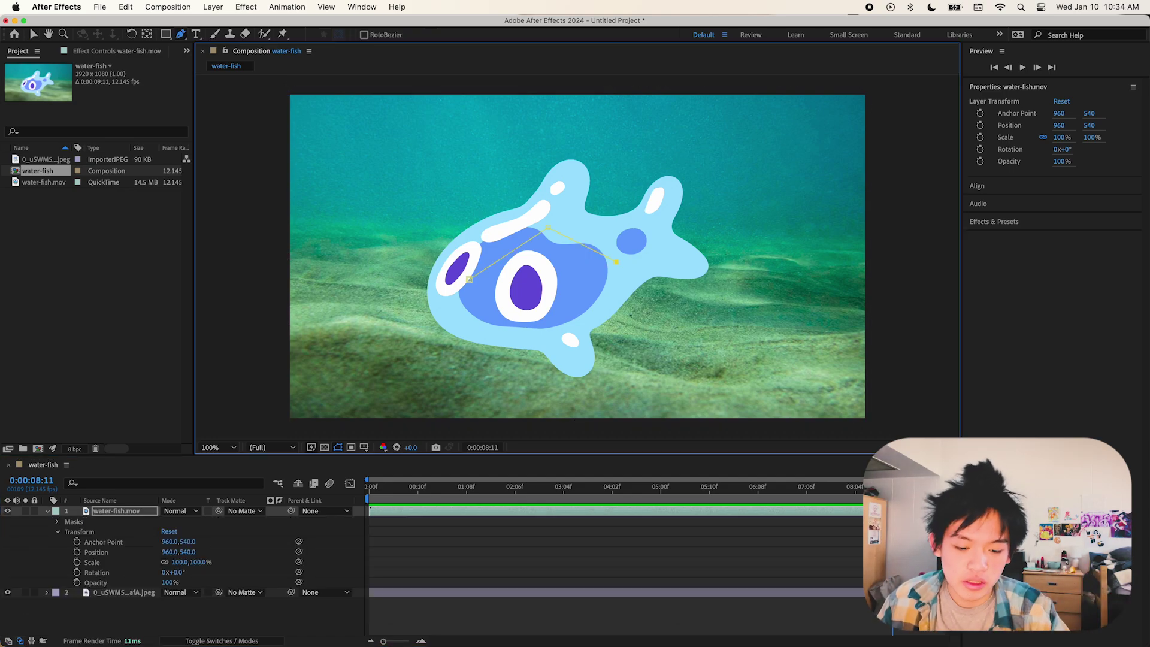
Step: Close the four-point Pen tool mask around the fish's large eye and collapse the fish layer's Transform properties
left_click(469, 279)
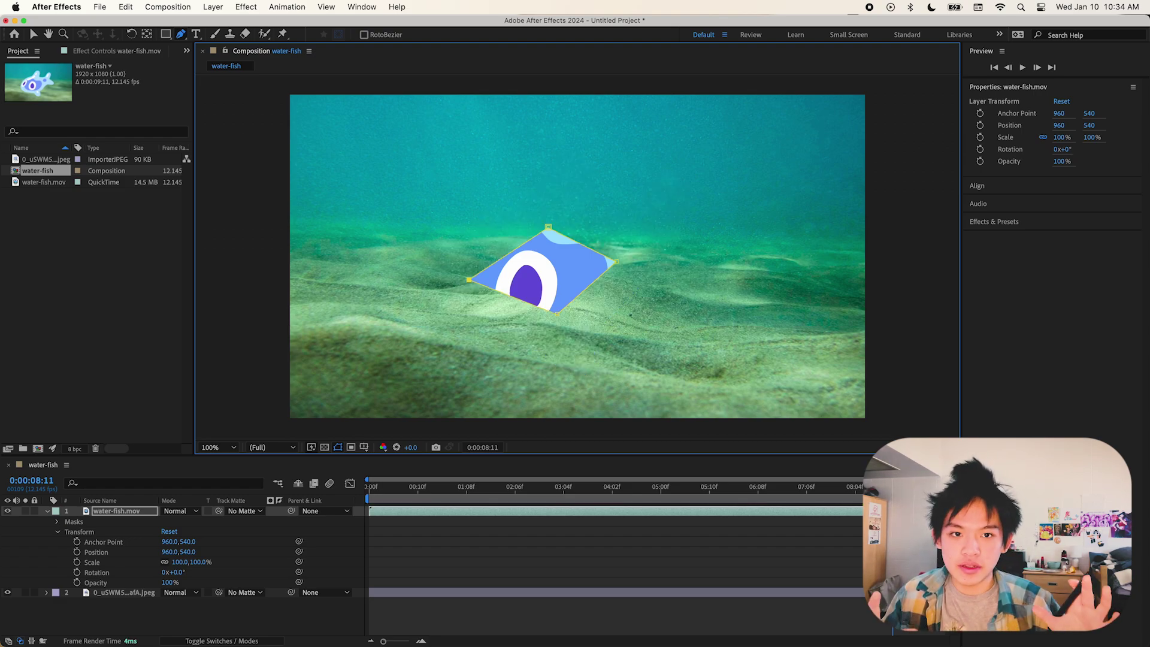
left_click(58, 522)
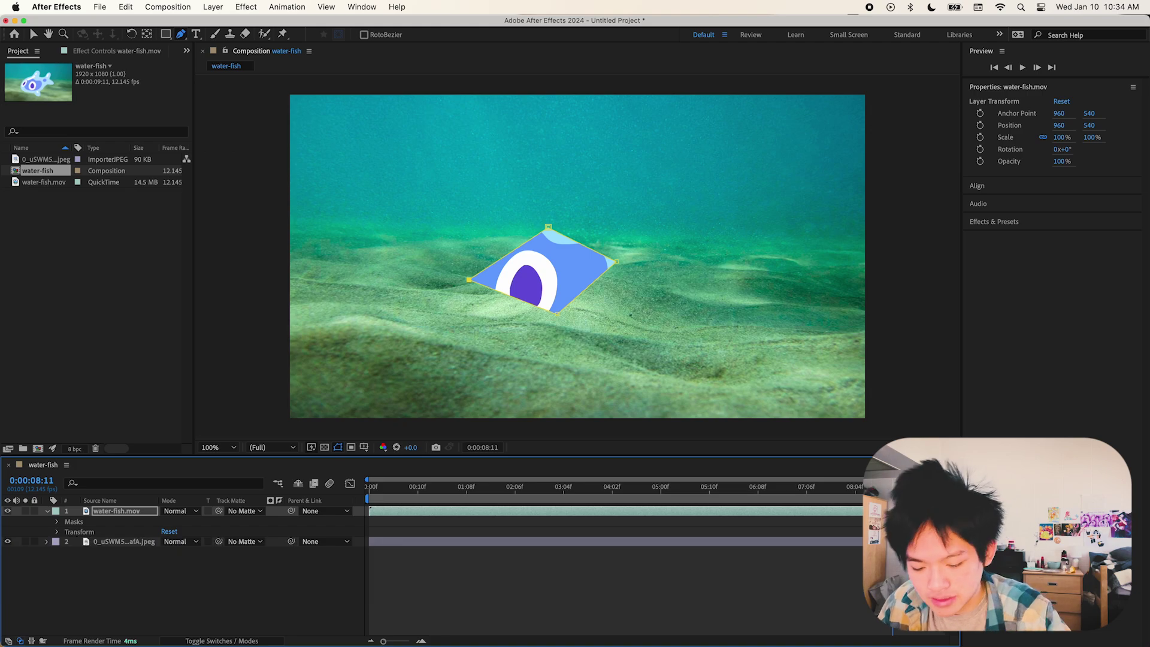
Step: Replace the fish layer's four-point mask with a closed, curved three-point Pen tool mask over the large eye, and invert it
left_click(58, 542)
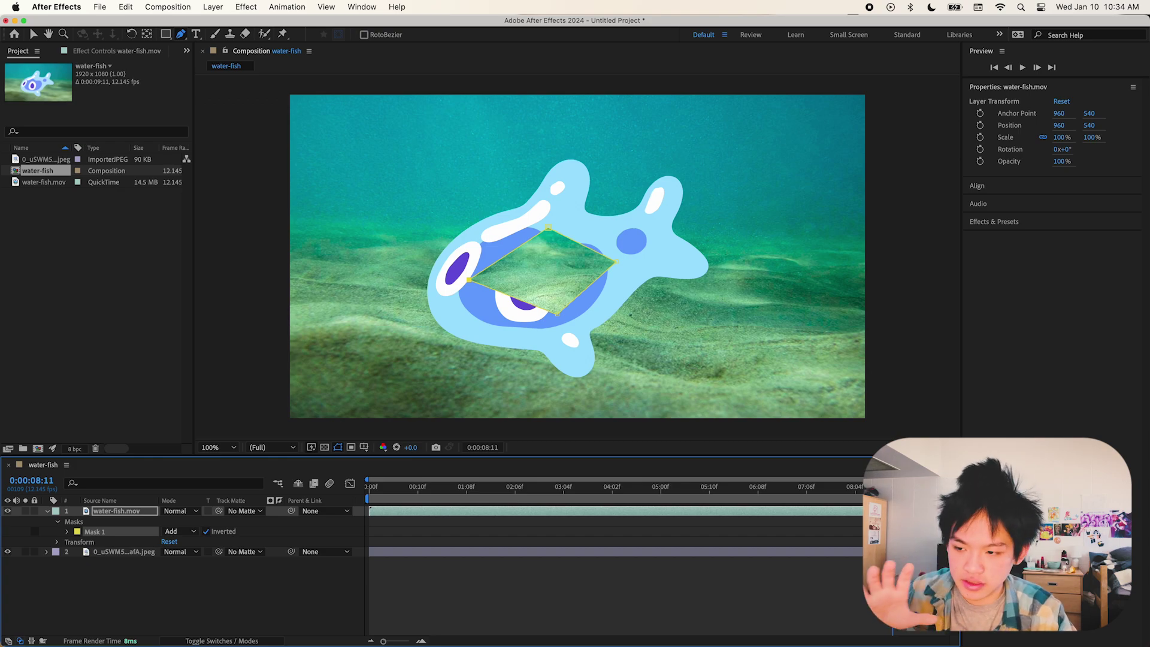
key("Delete")
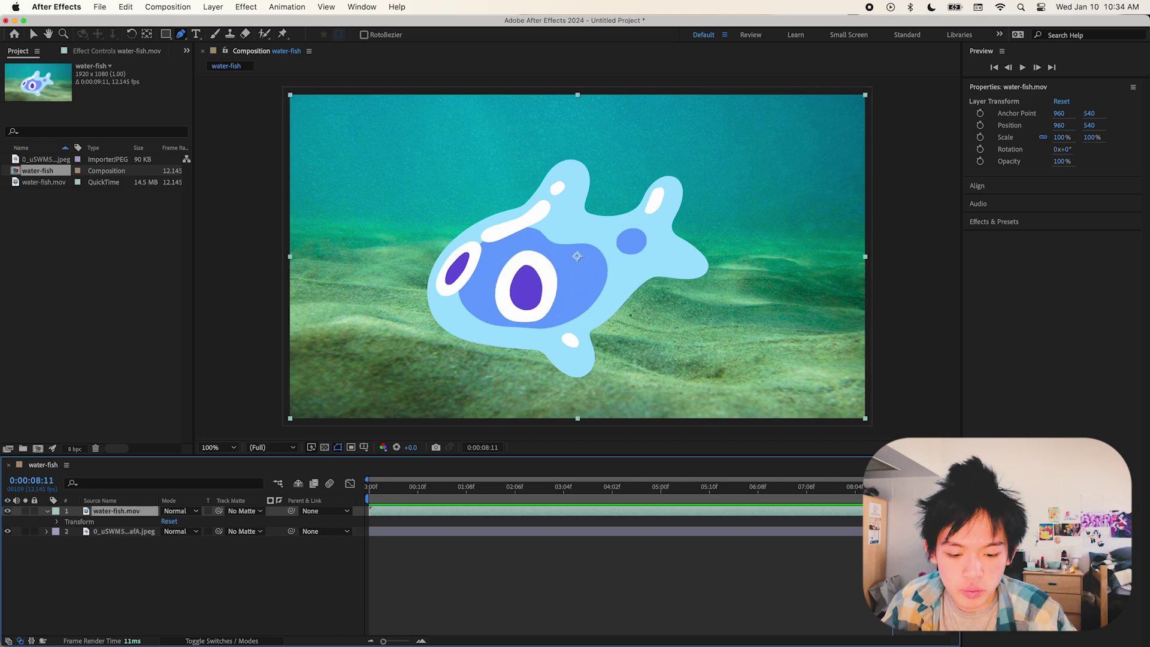
left_click_drag(469, 279, 471, 265)
left_click_drag(558, 219, 602, 221)
left_click_drag(597, 294, 611, 278)
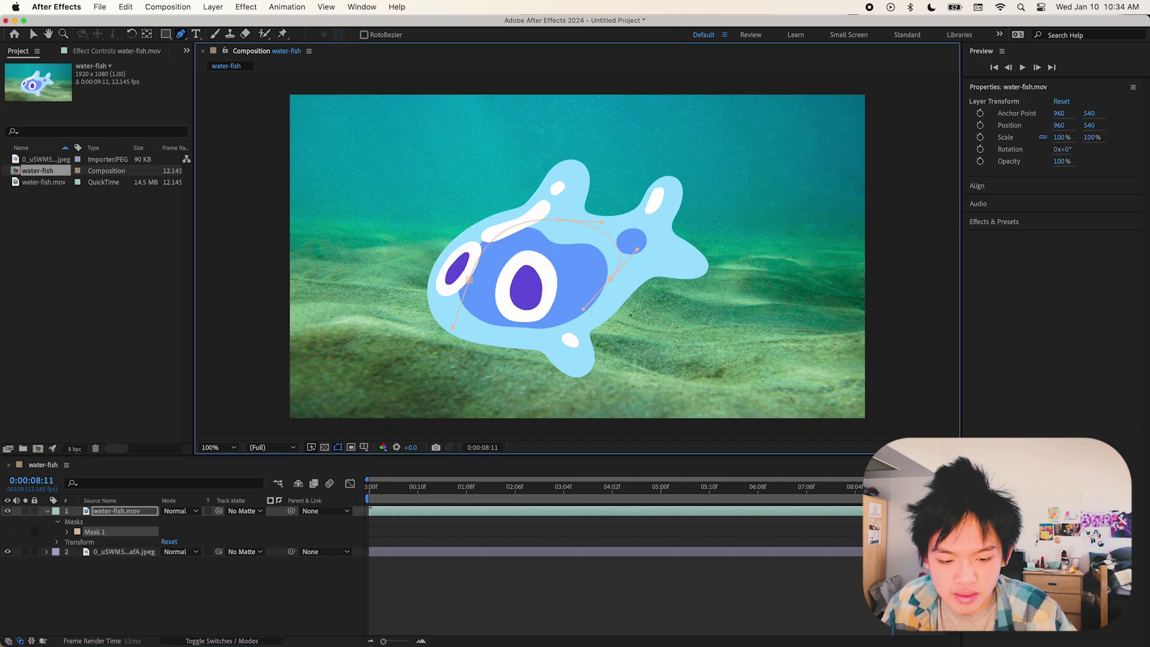
left_click(469, 279)
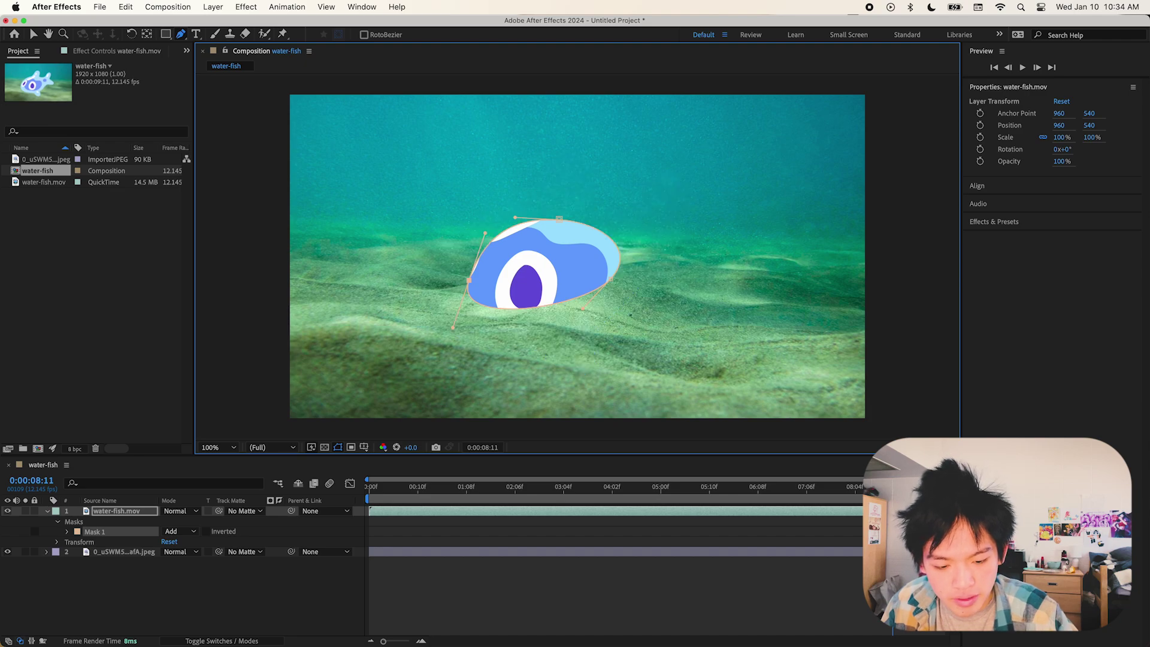
left_click(206, 531)
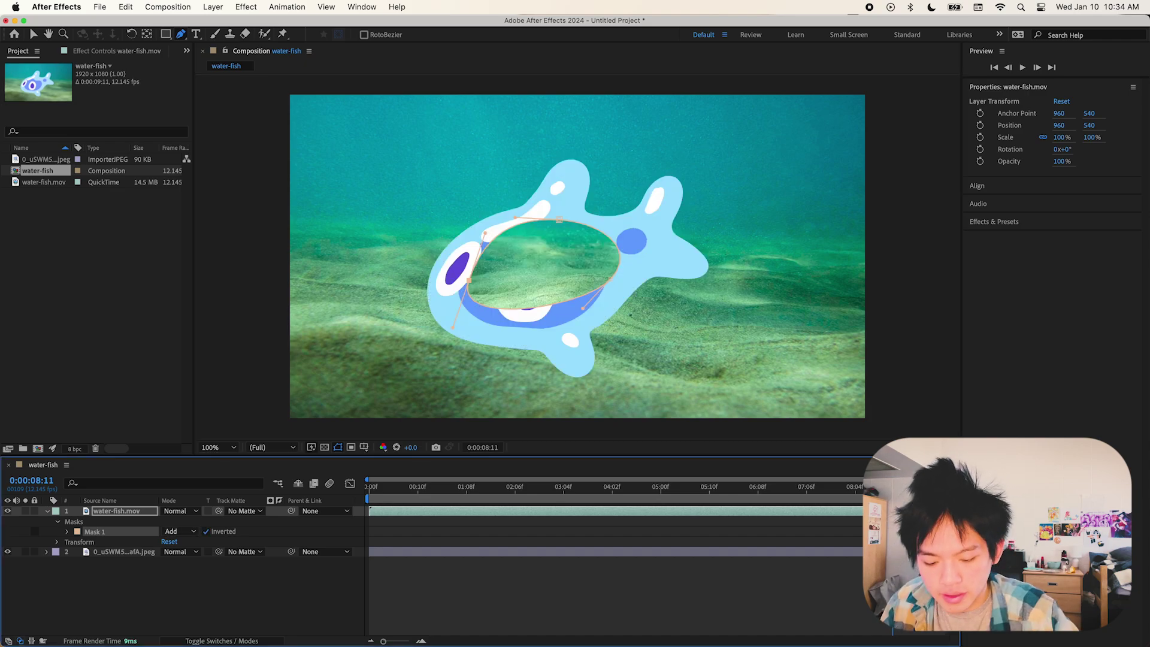
Step: Expand Mask 1's properties and set its Mask Feather to 284 pixels
left_click(66, 531)
key("v")
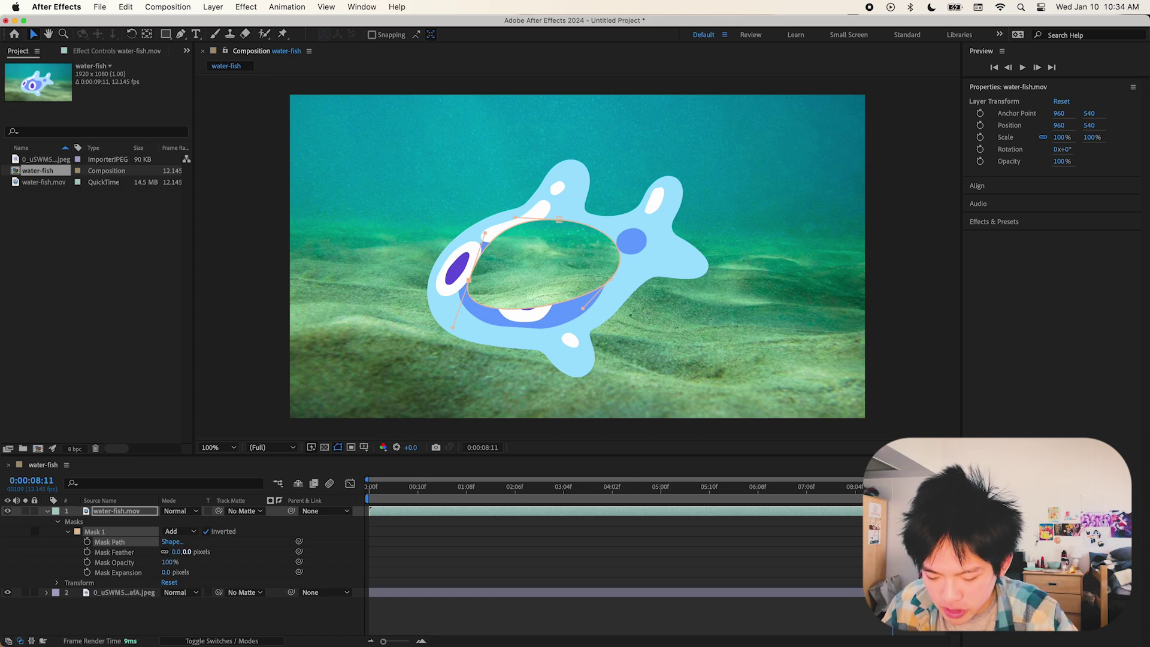
left_click_drag(178, 551, 266, 551)
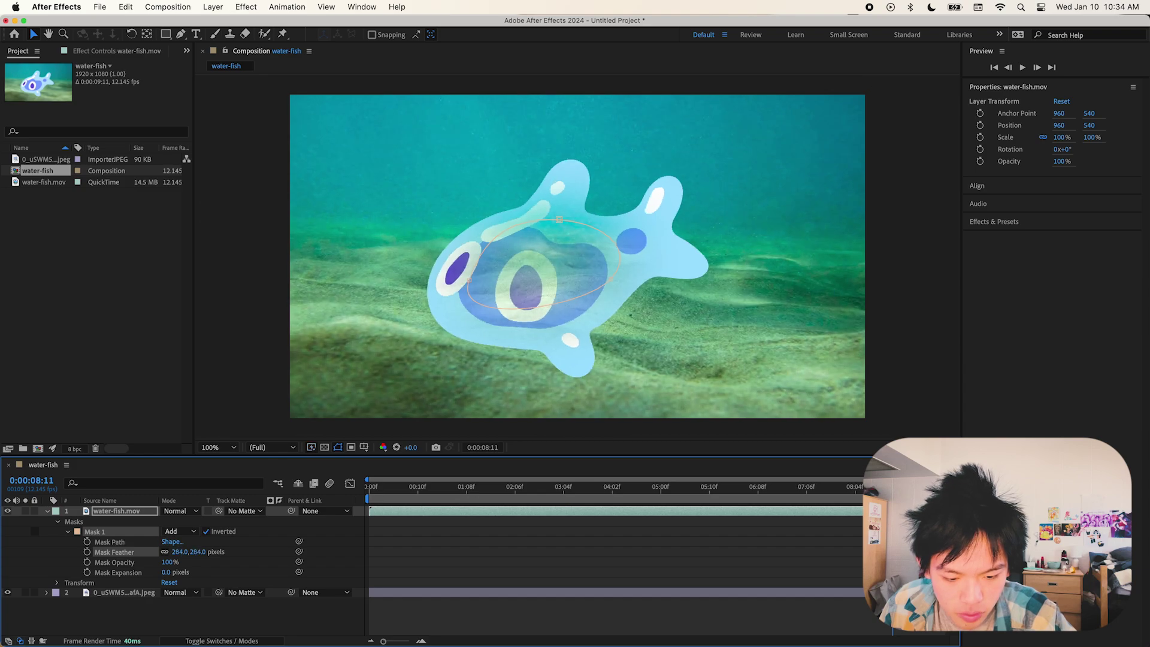
Step: Reshape the mask by moving its upper point slightly down, adjust its Mask Opacity, and preview the masked fish
left_click_drag(559, 219, 561, 226)
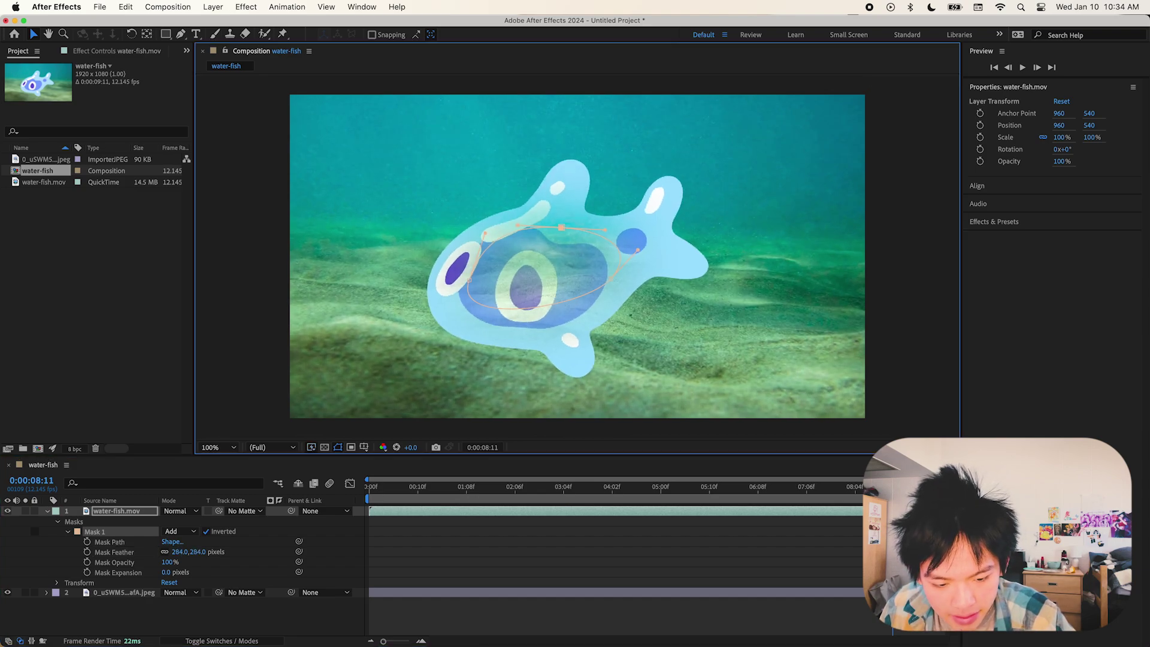
left_click_drag(468, 280, 453, 333)
left_click_drag(561, 228, 605, 232)
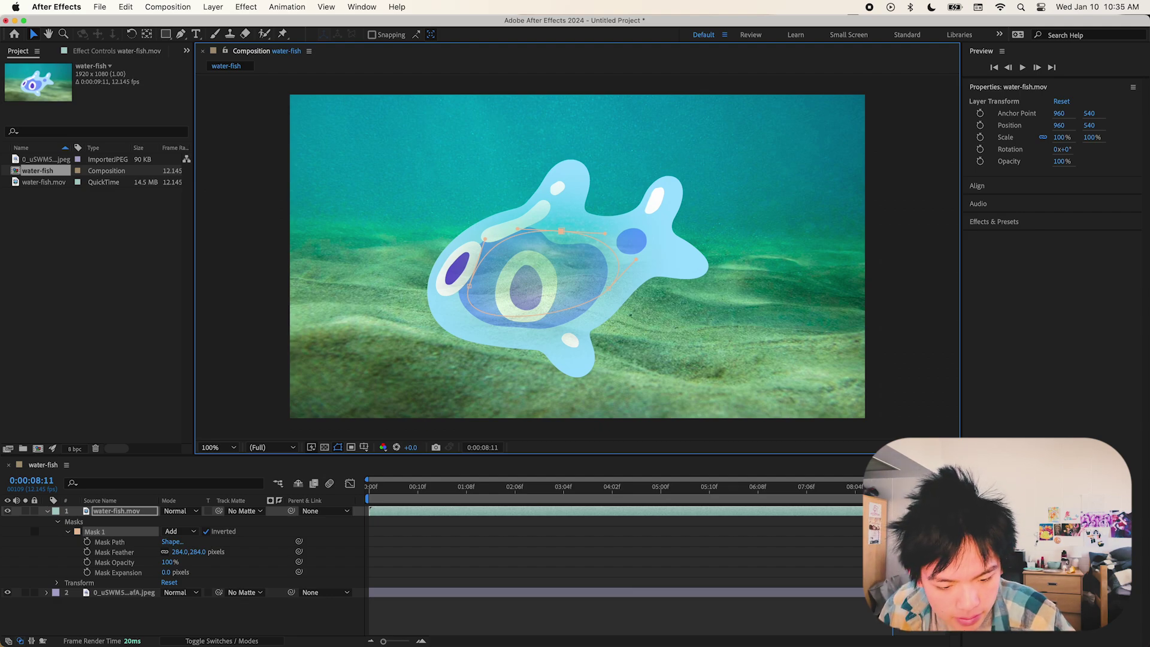
left_click_drag(167, 561, 153, 561)
key("space")
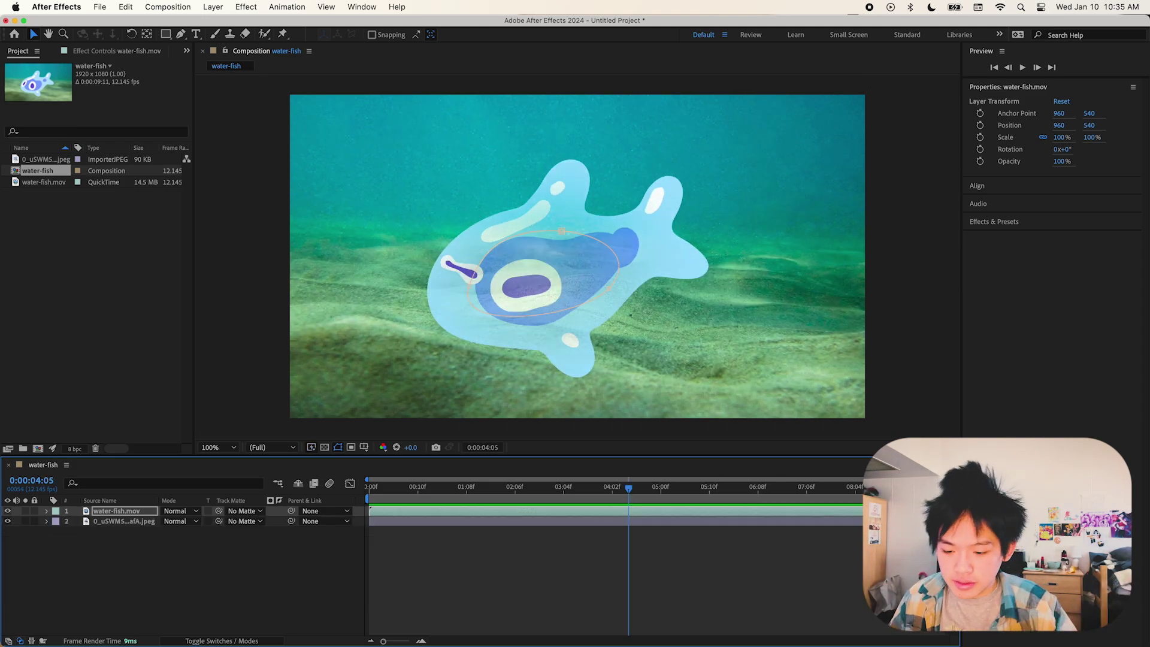
Step: Reveal the fish layer's Transform properties and return to the first frame of the composition
left_click(47, 510)
left_click(58, 522)
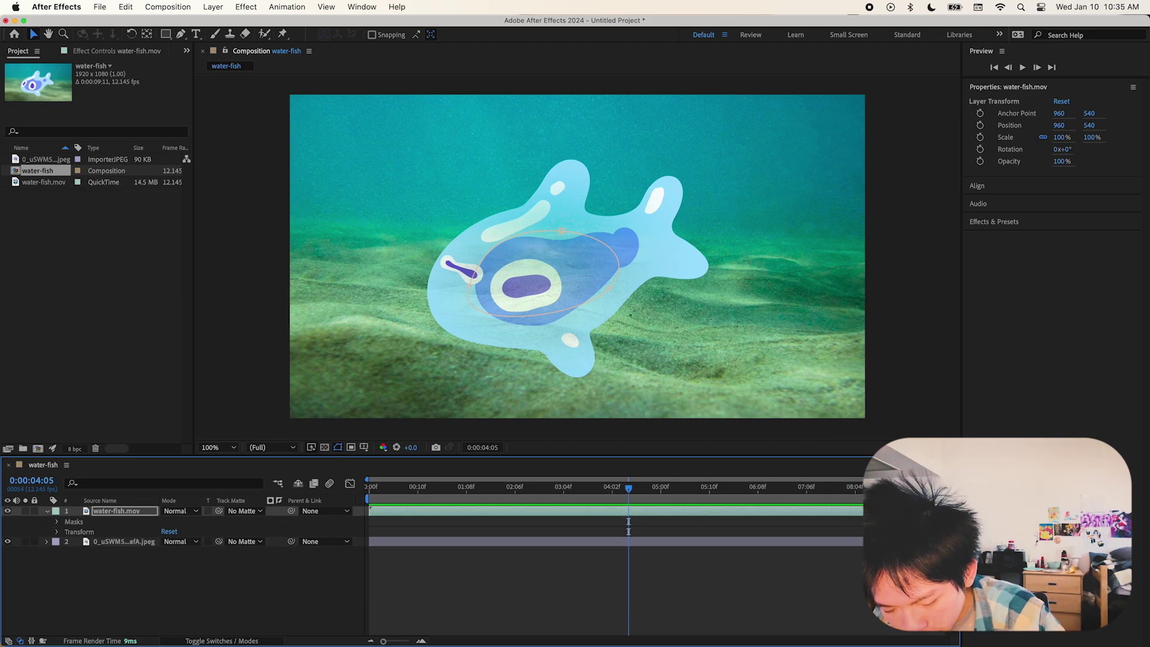
left_click(57, 532)
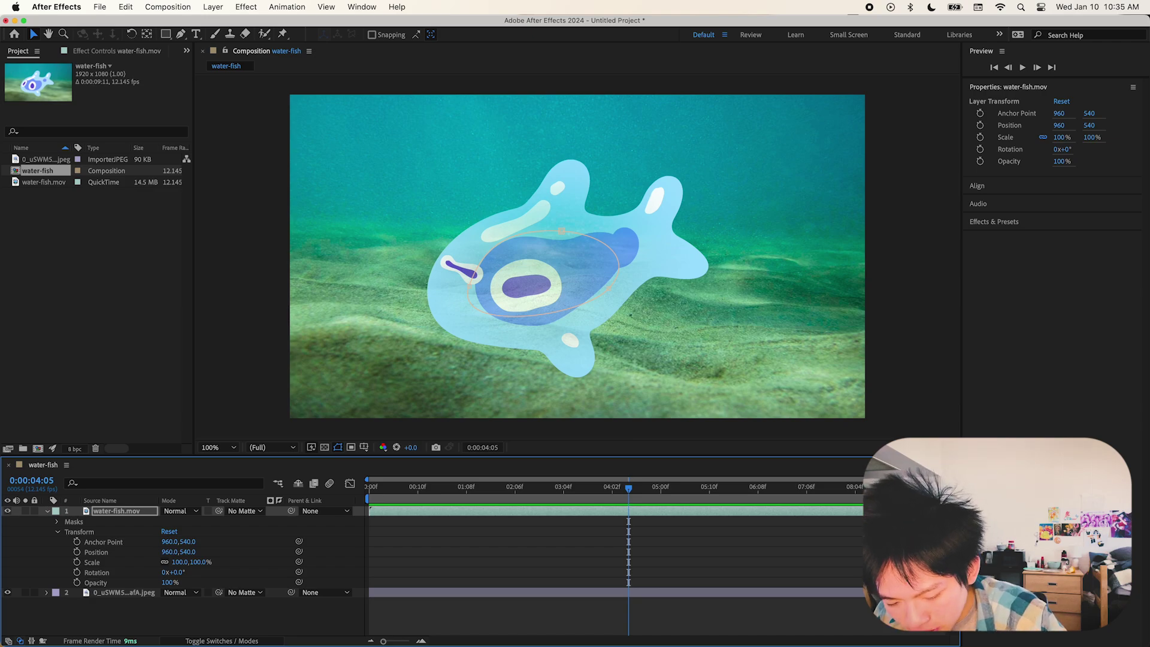
key("Home")
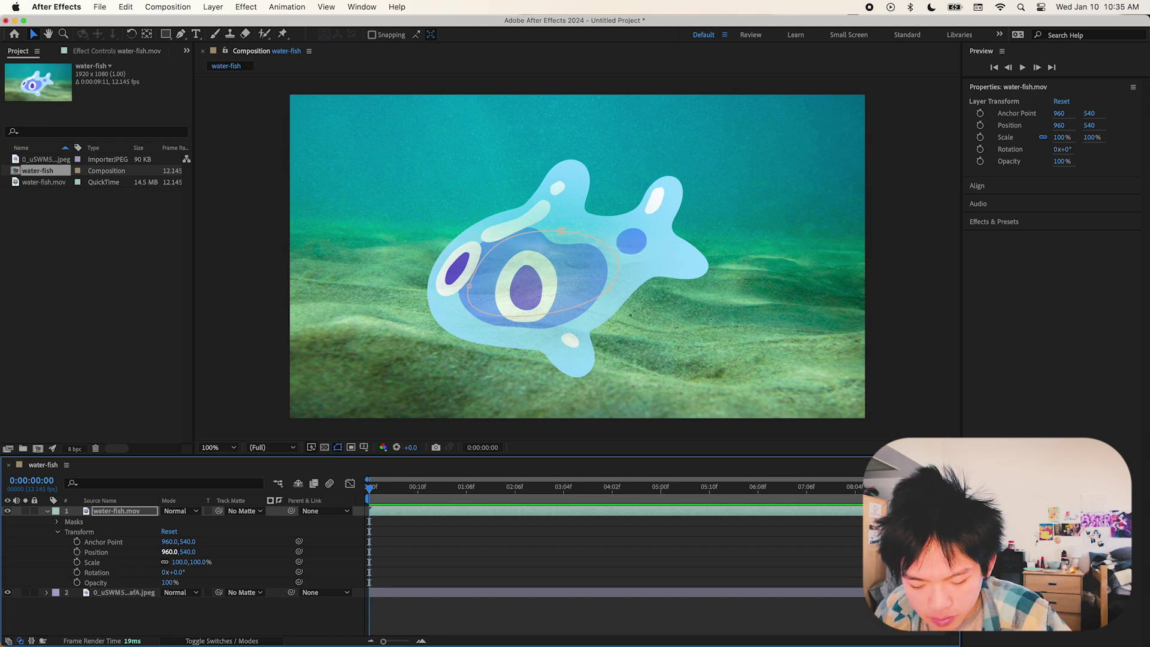
Step: Try shifting the fish layer to X position 745, and restore its original position
left_click_drag(169, 551, 198, 551)
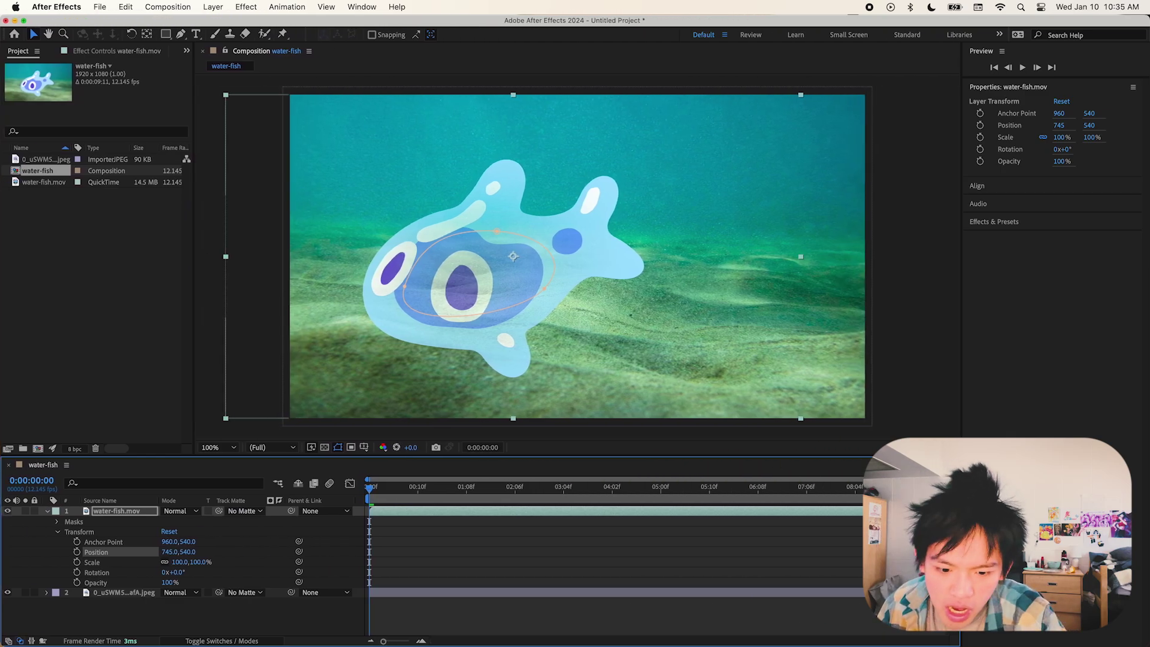
left_click(168, 531)
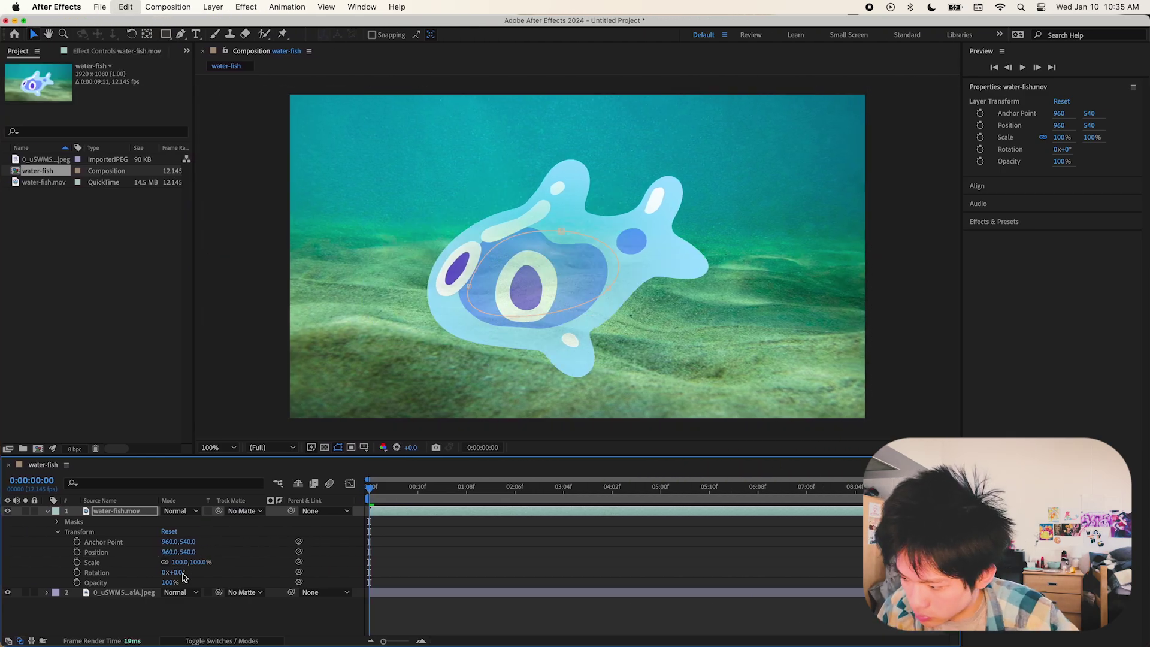
Step: Add Position keyframes to the fish layer at 0:00:00:00 and 0:00:09:09
left_click(77, 551)
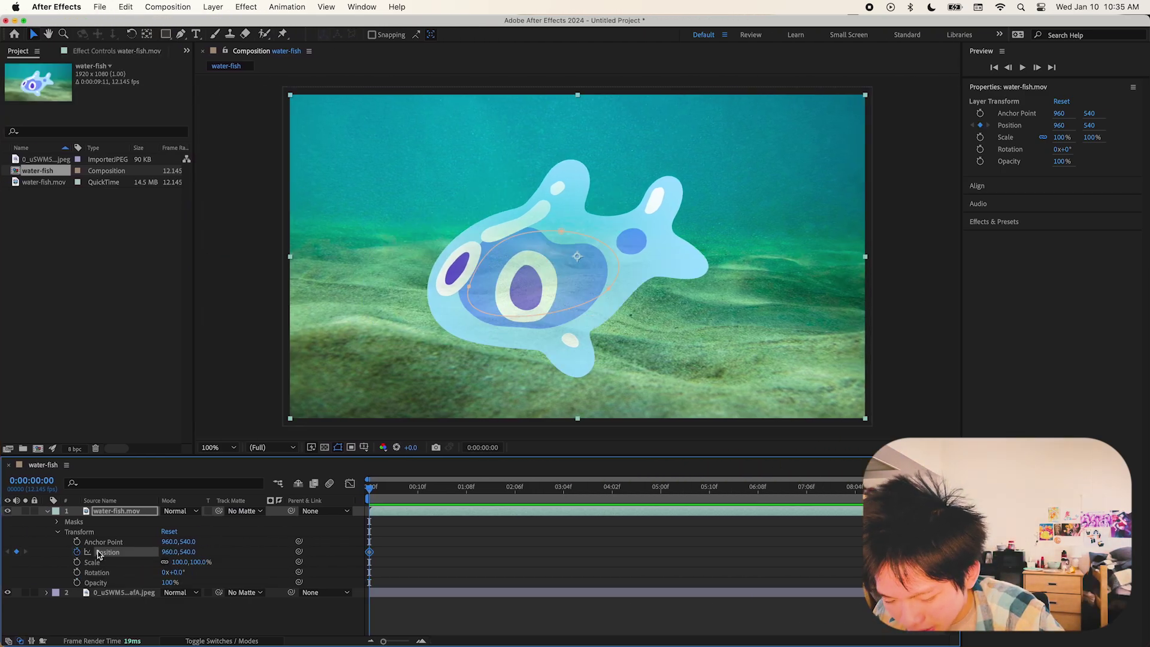
mouse_move(371, 557)
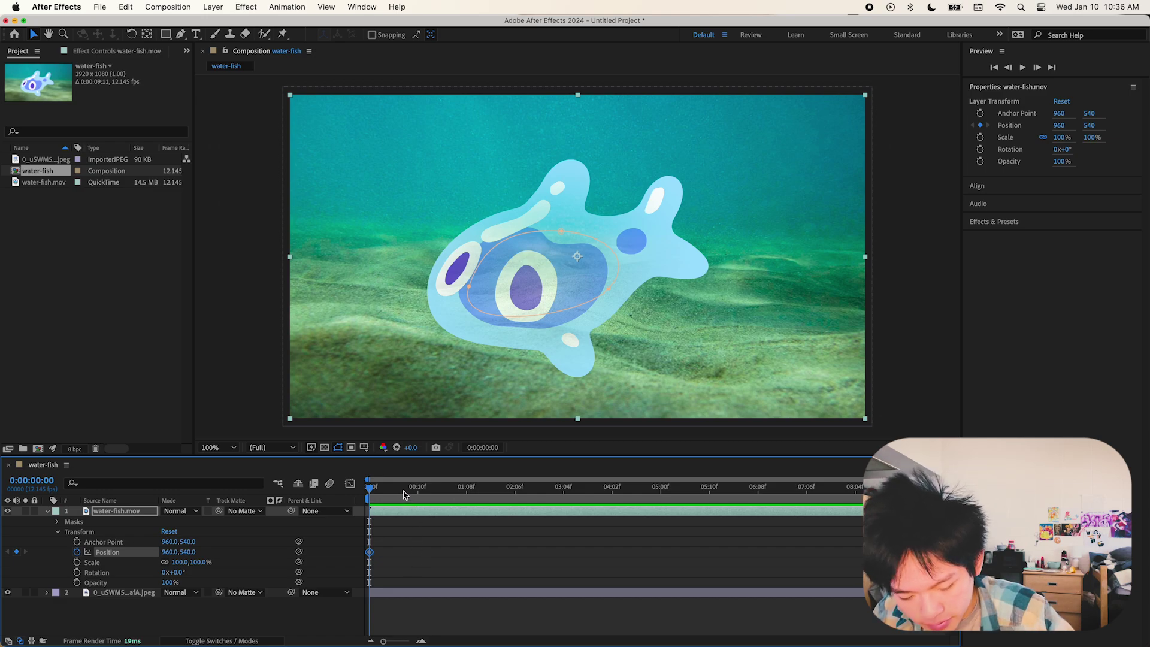
left_click_drag(403, 495, 946, 488)
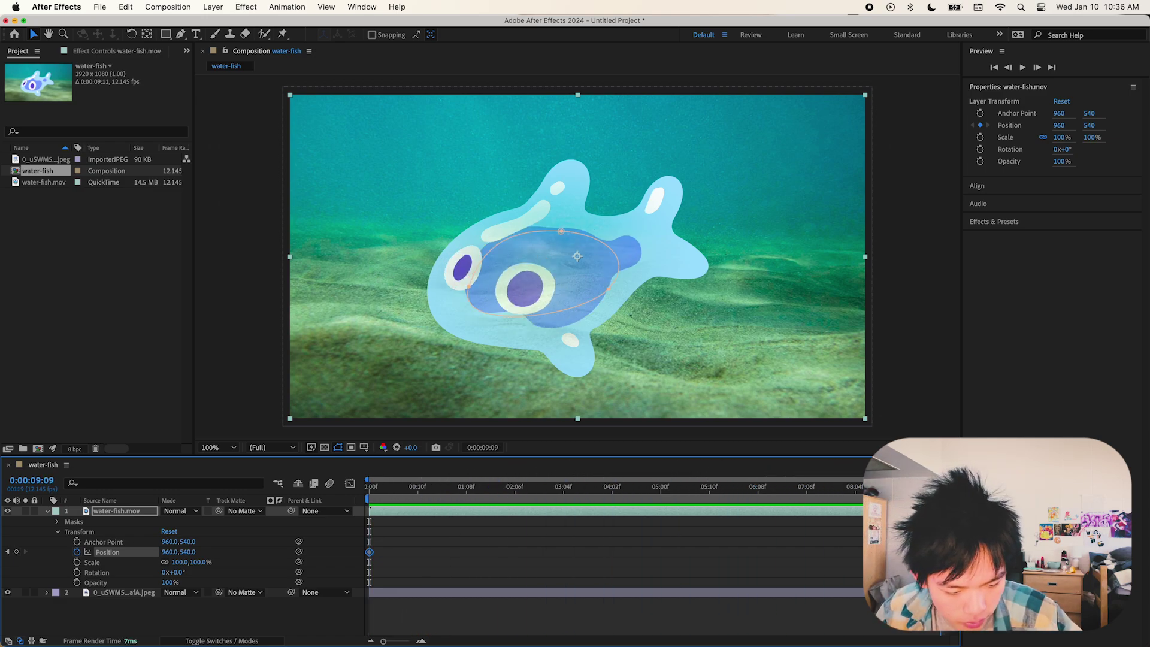
left_click(16, 551)
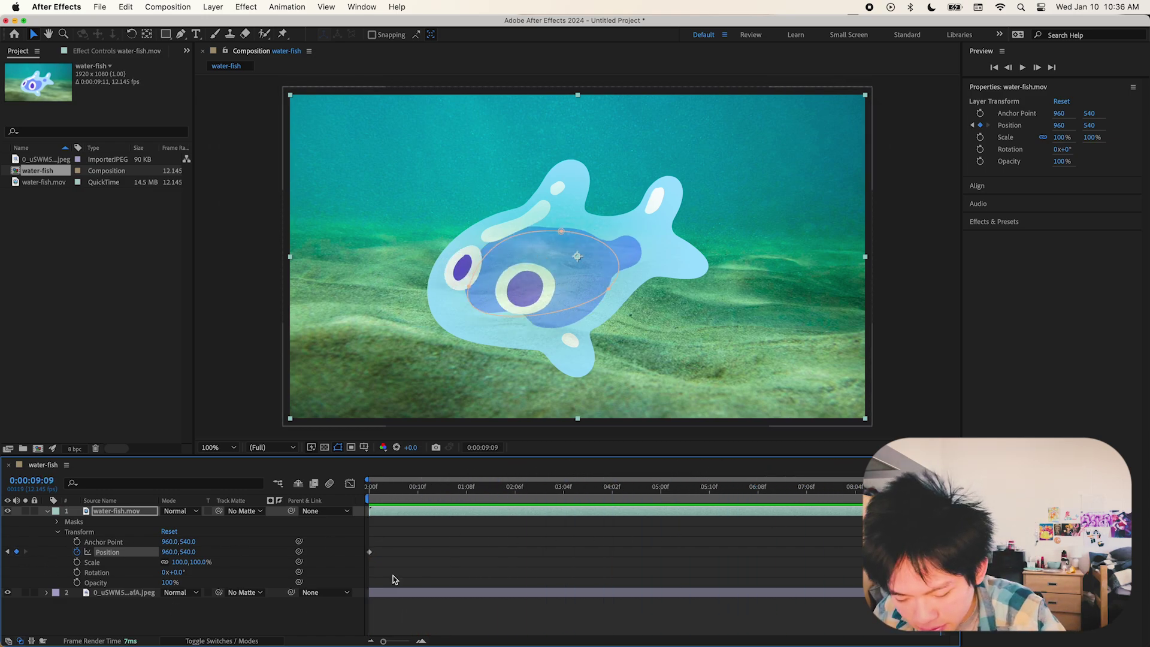
Step: Add a Position keyframe at 0:00:02:02 with the fish's X position set to 1211
left_click_drag(382, 491, 358, 488)
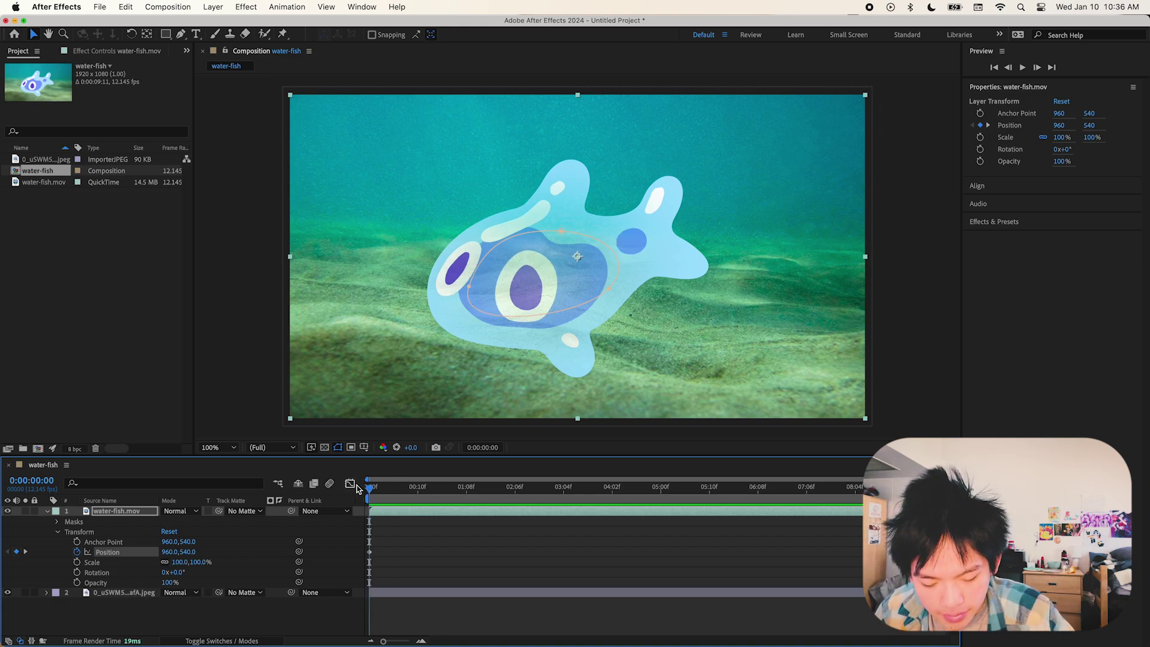
left_click(498, 488)
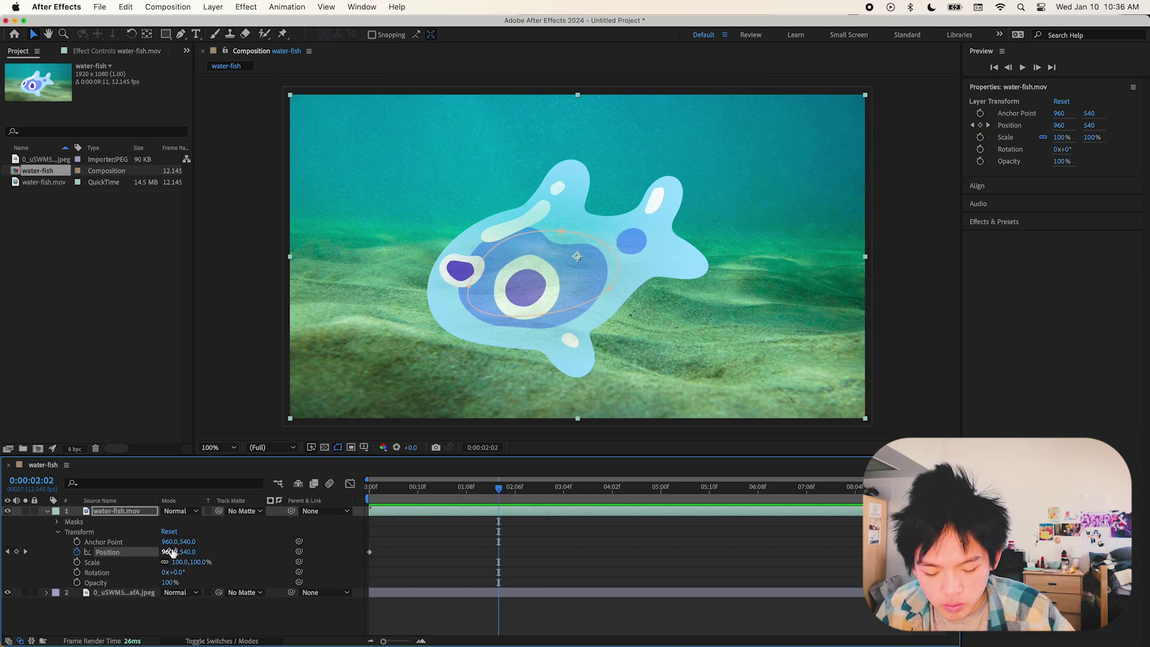
left_click_drag(170, 551, 556, 521)
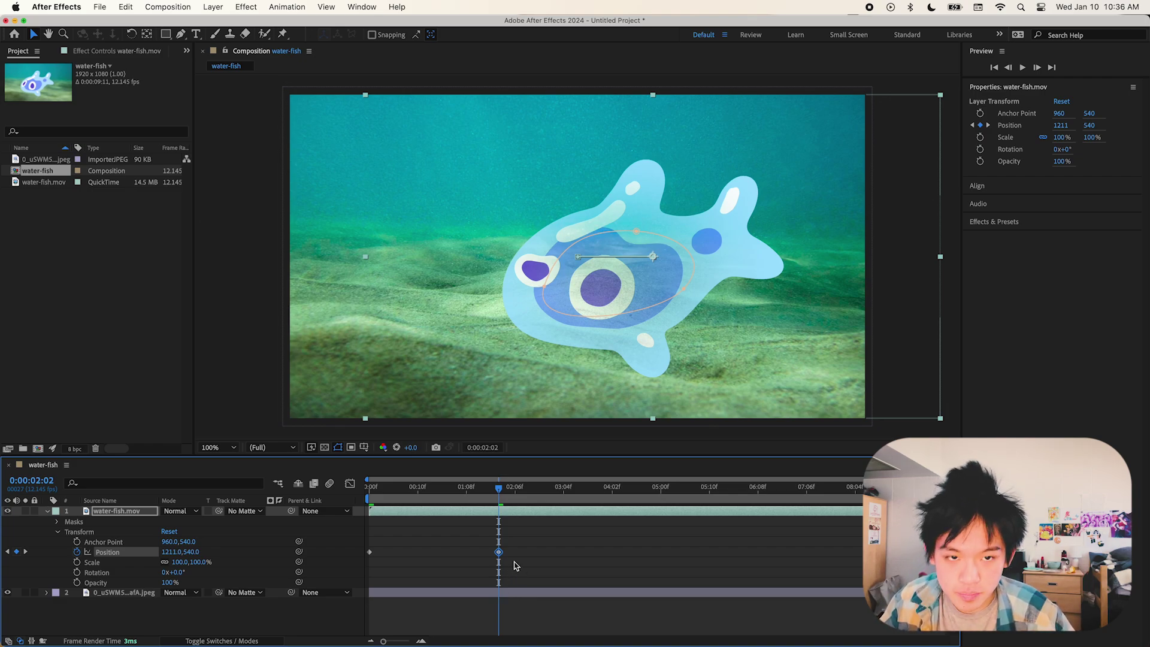
Step: Set the fish's X position to 2427 on the first keyframe and move it beyond the frame's left edge on the 0:00:09:09 keyframe
key("Home")
left_click_drag(166, 551, 1045, 520)
key("End")
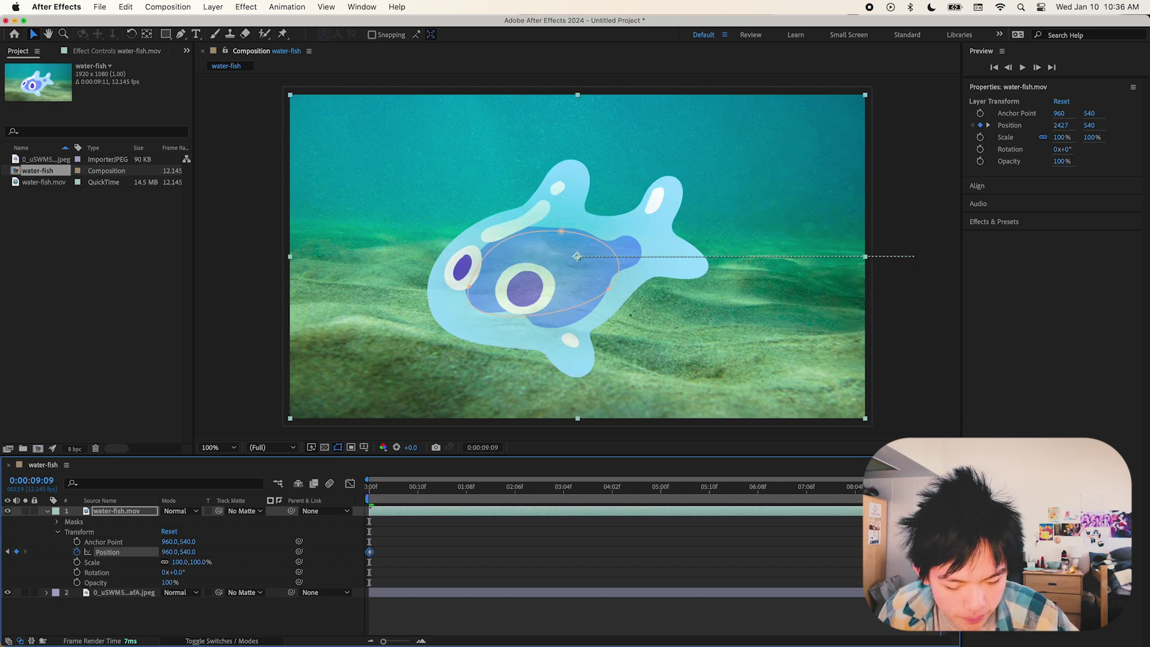
left_click_drag(3, 573, 179, 551)
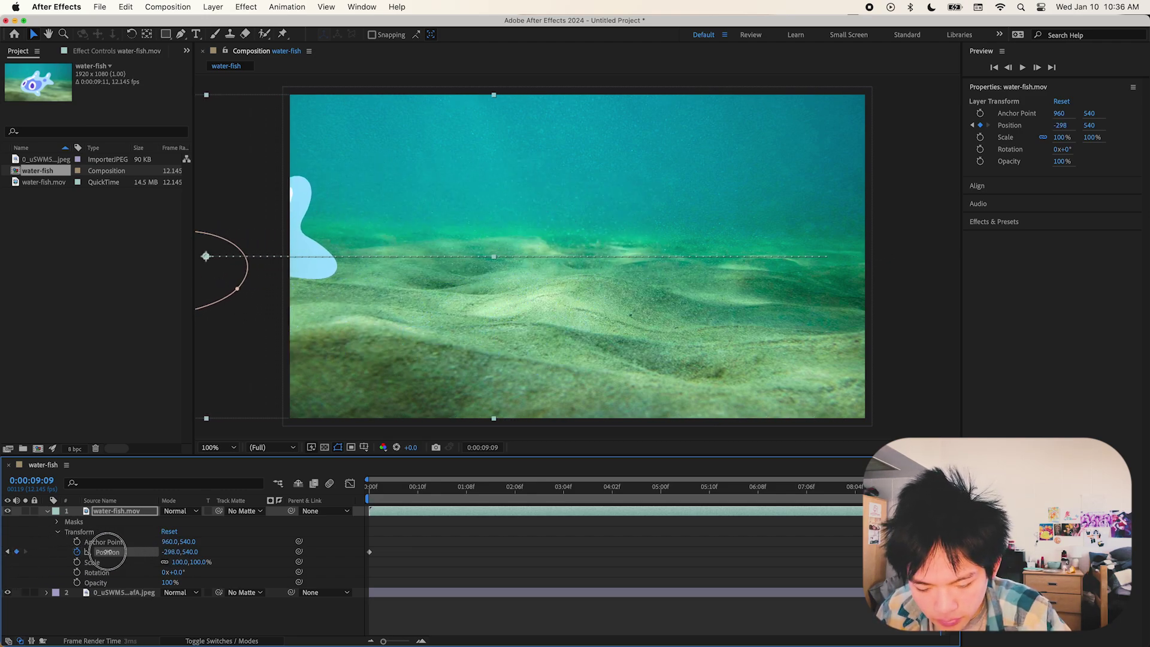
Step: Preview and scrub through the fish's swim across the frame, returning to the first frame
key("space")
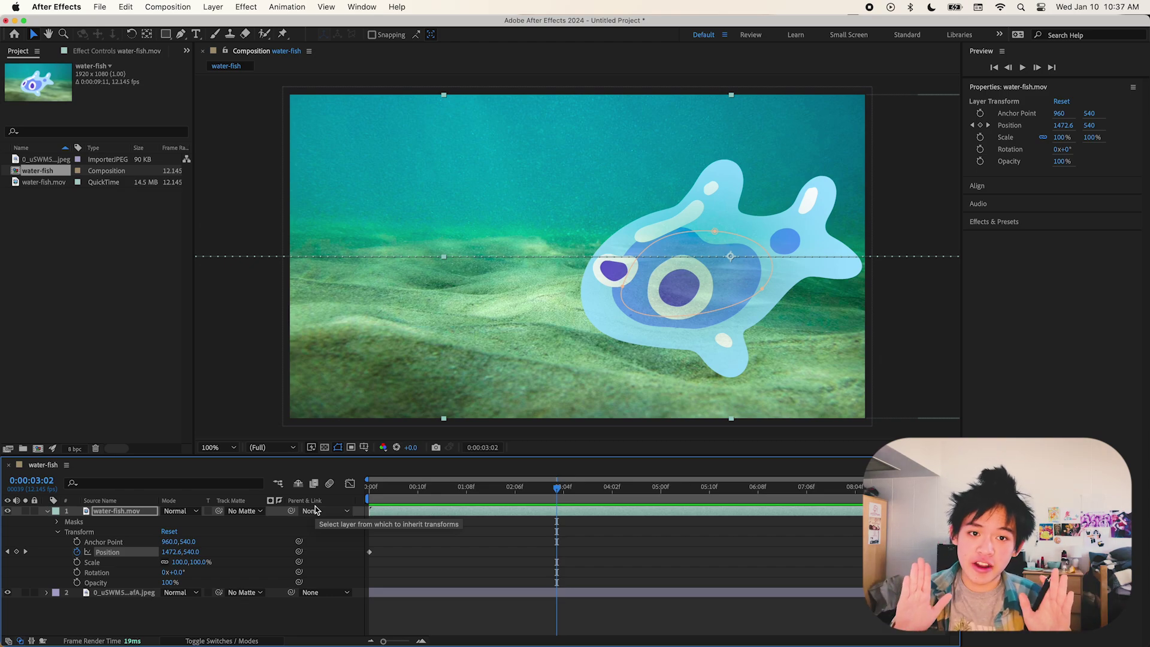
left_click(691, 490)
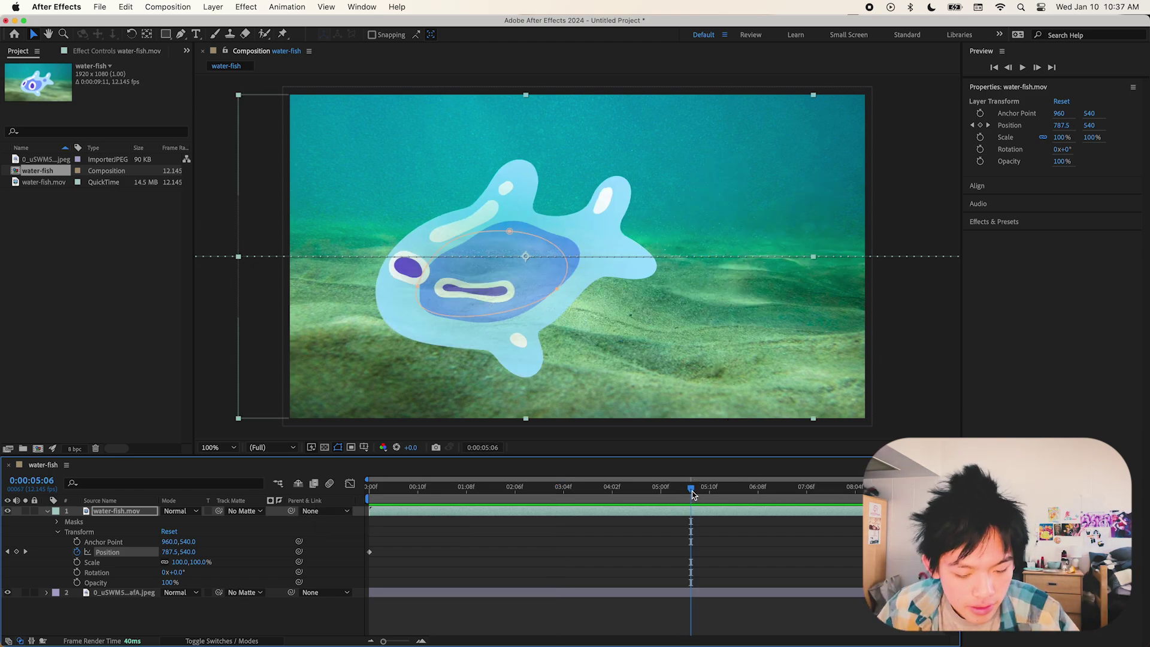
left_click_drag(654, 494, 369, 541)
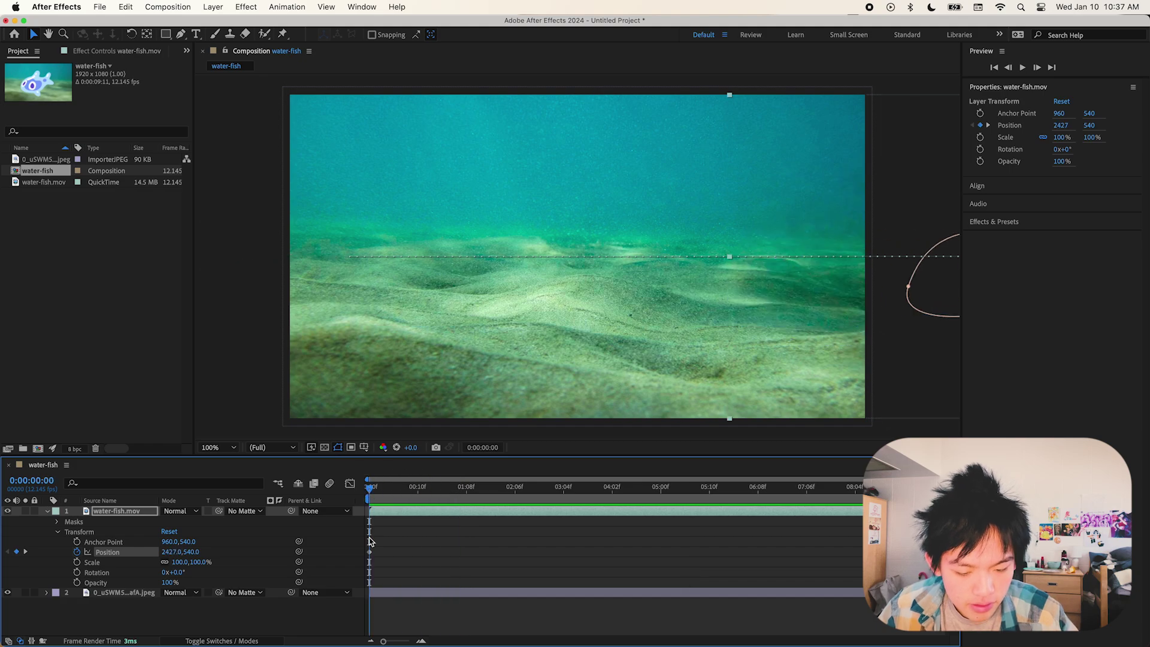
Step: Try to apply Easy Ease Out to the fish layer's first Position keyframe and preview the motion
right_click(370, 552)
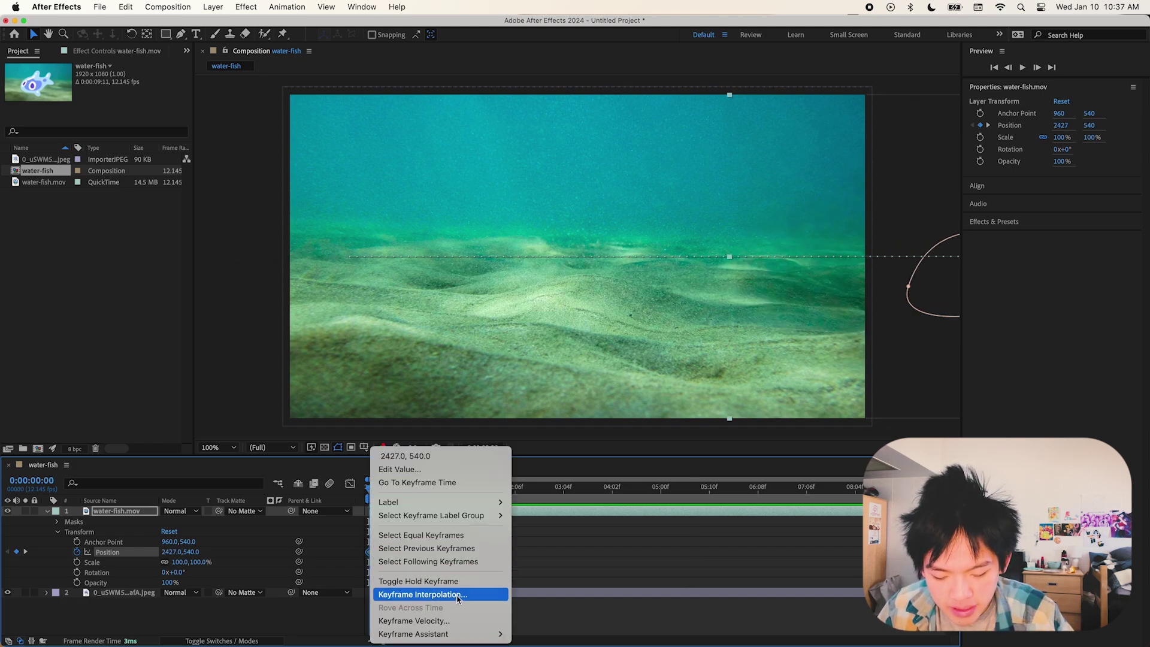
mouse_move(482, 636)
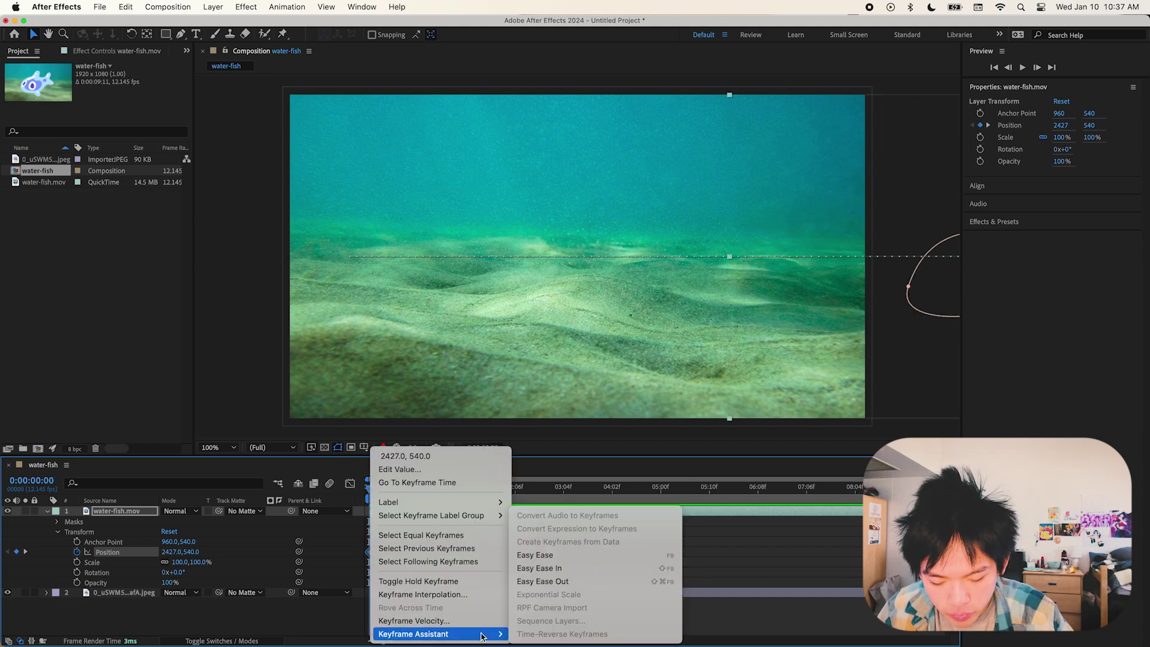
left_click(591, 580)
right_click(373, 622)
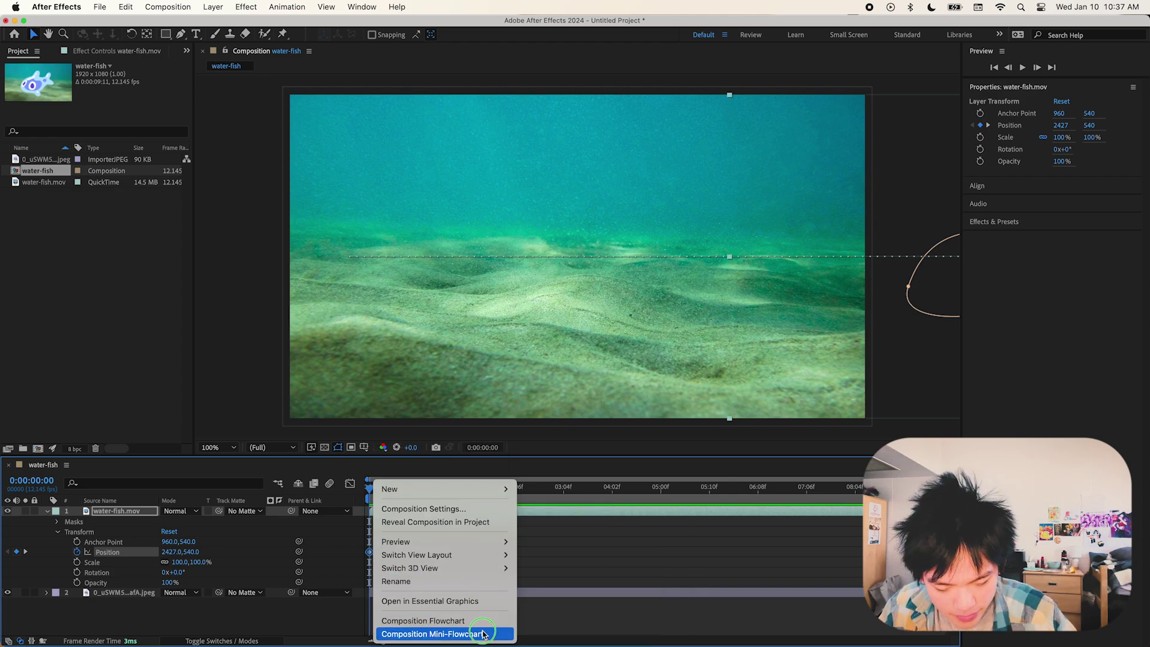
left_click(562, 552)
right_click(368, 551)
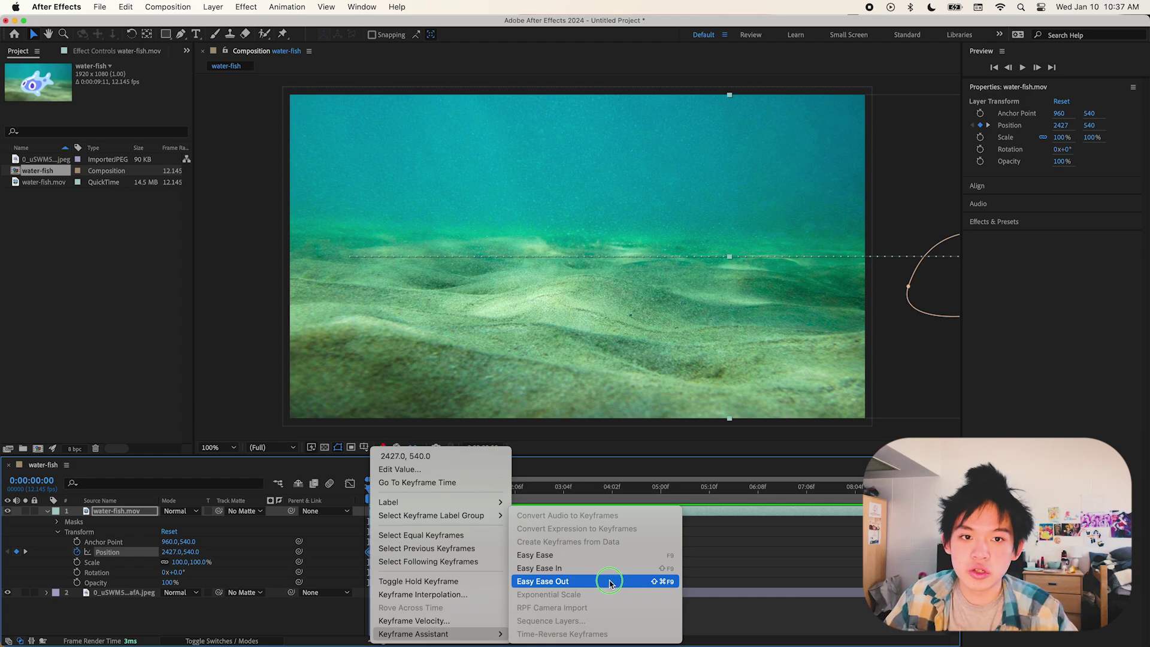
left_click(610, 584)
left_click(849, 566)
key("space")
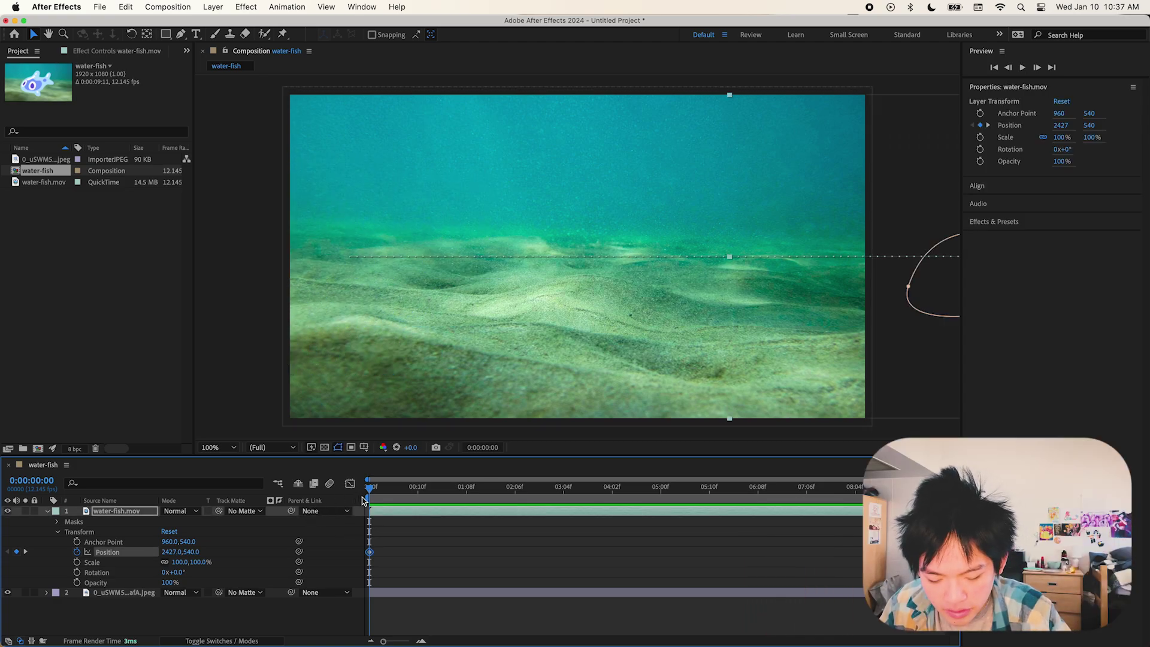
Step: Examine the fish layer's Position curve in the Graph Editor and return to the layer bar view
left_click(350, 484)
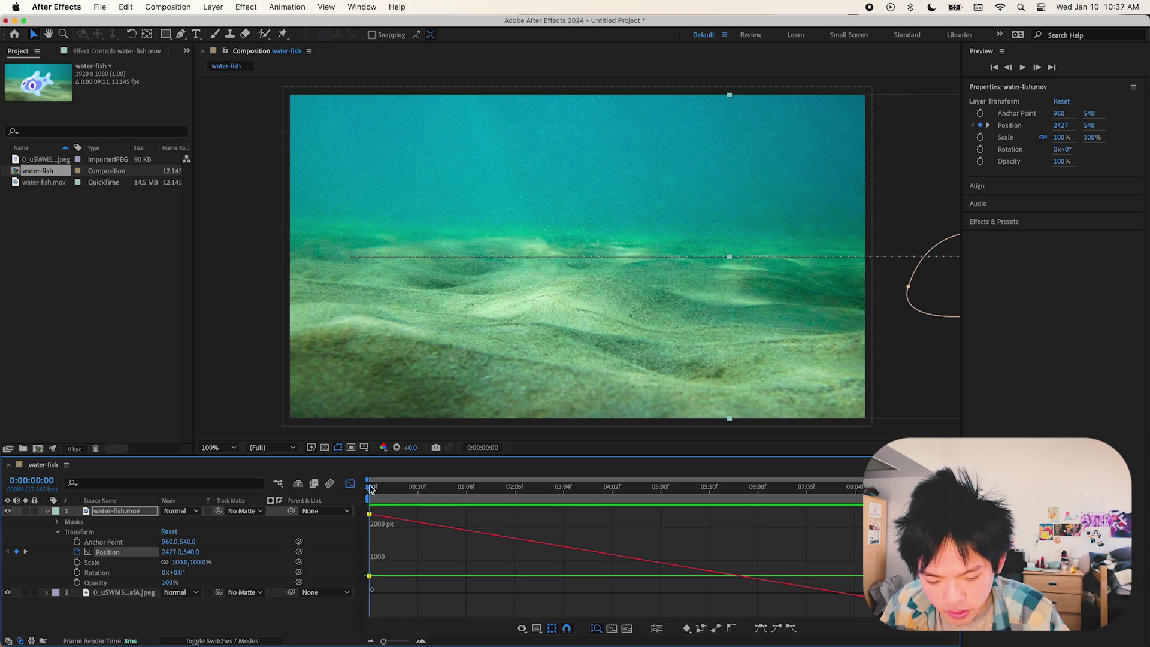
left_click(637, 561)
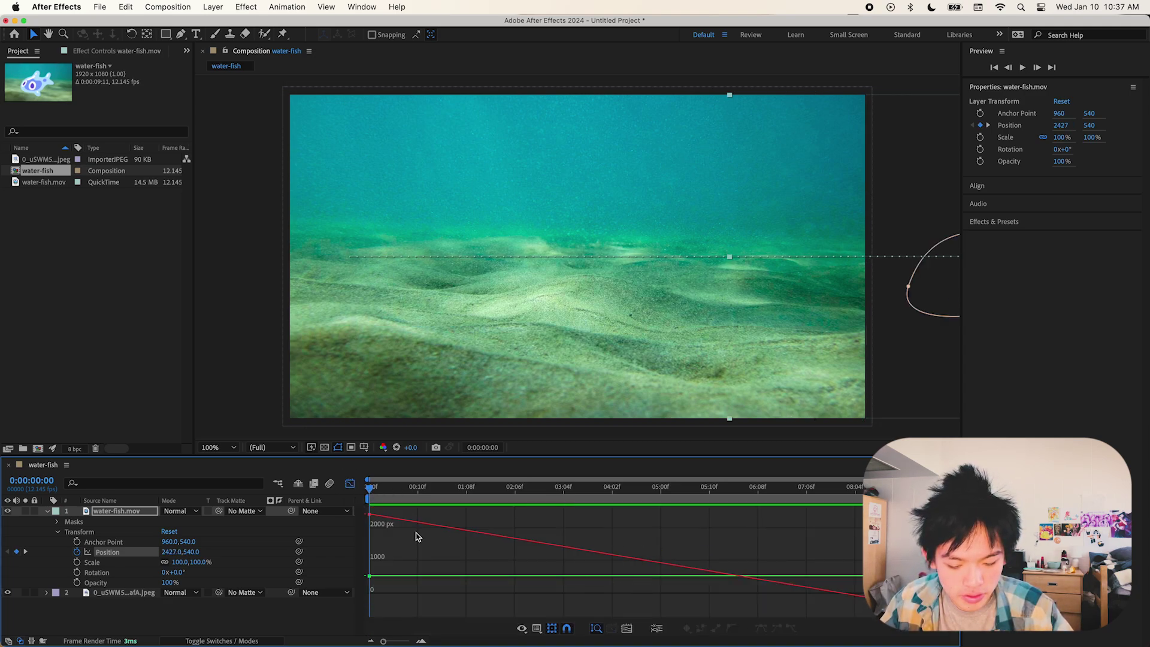
key("g")
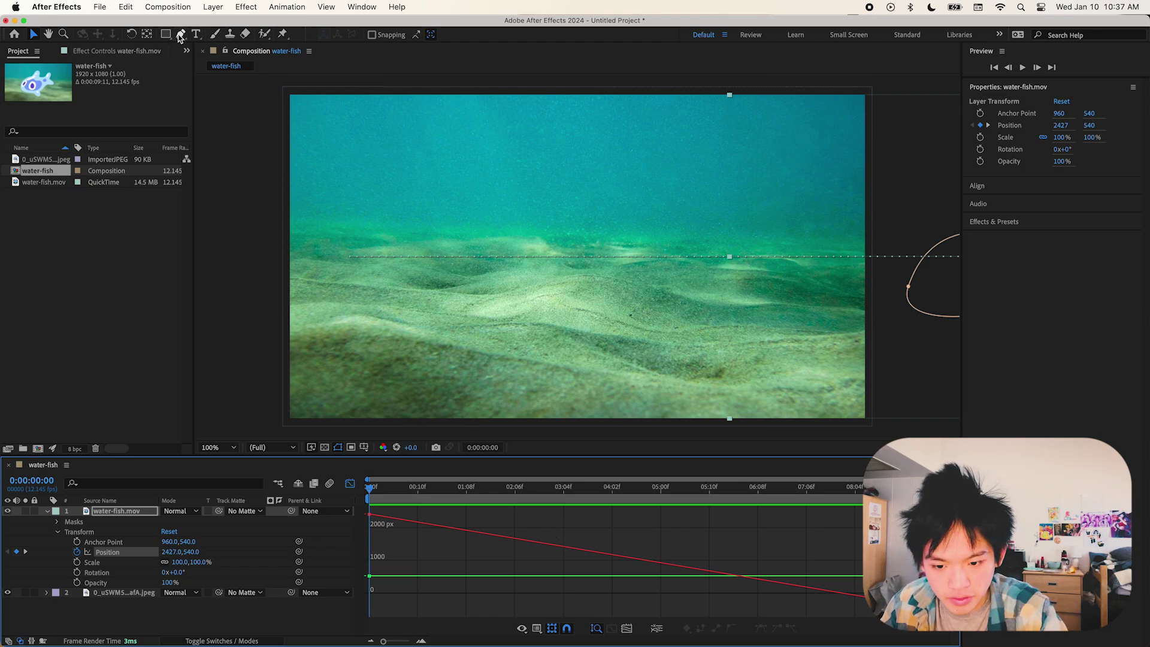
key("v")
key("shift+F3")
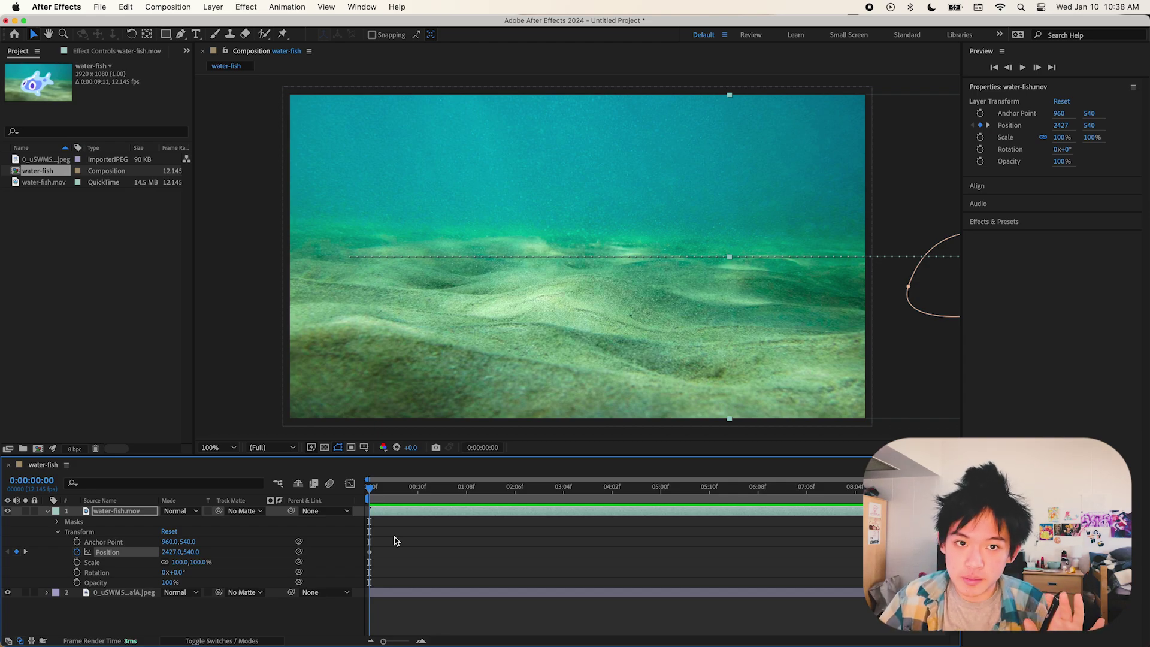
Step: Pre-compose the water-fish.mov layer as "water fish moving", moving all attributes into the new composition
left_click(47, 511)
right_click(124, 511)
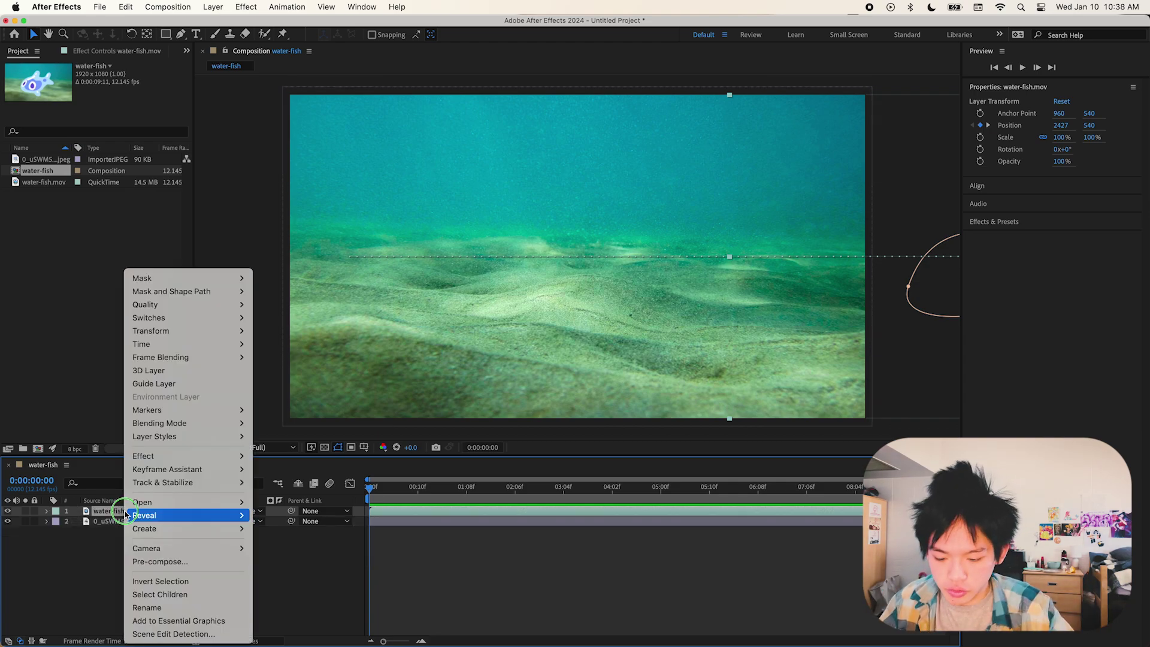
left_click(218, 561)
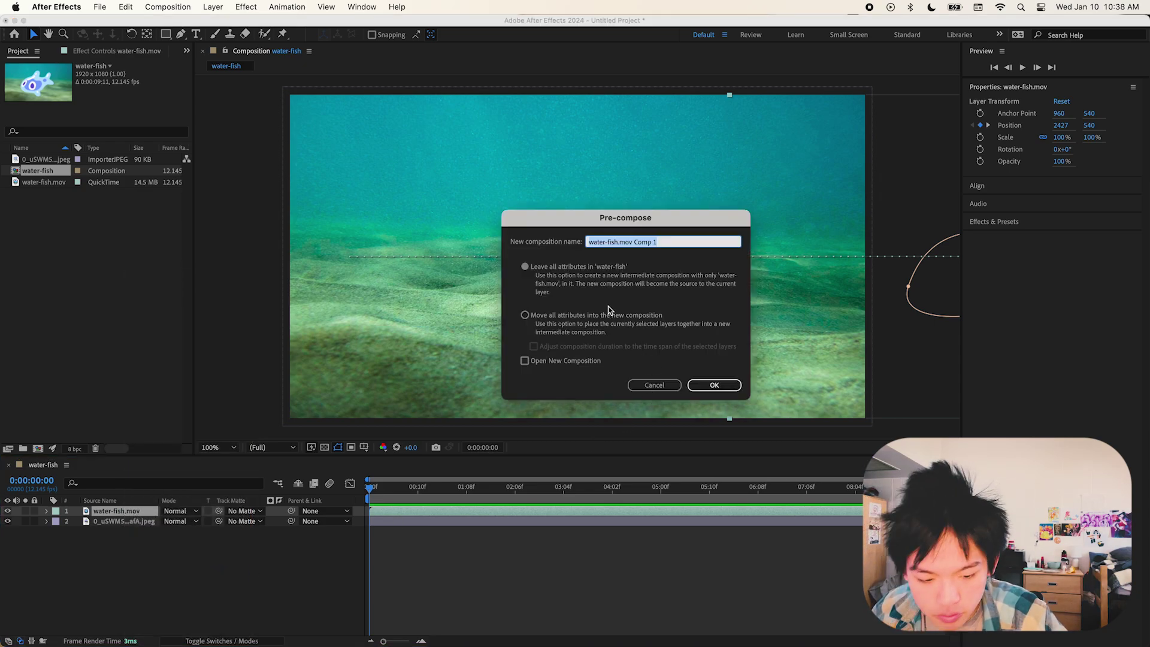
type("wat")
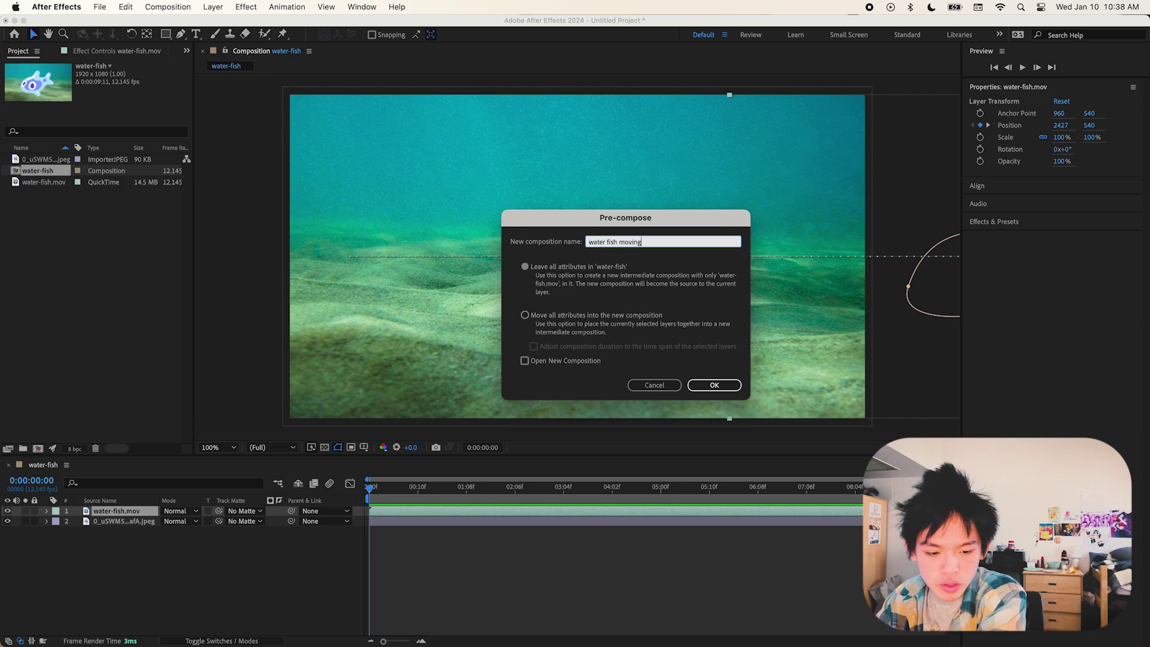
left_click(525, 316)
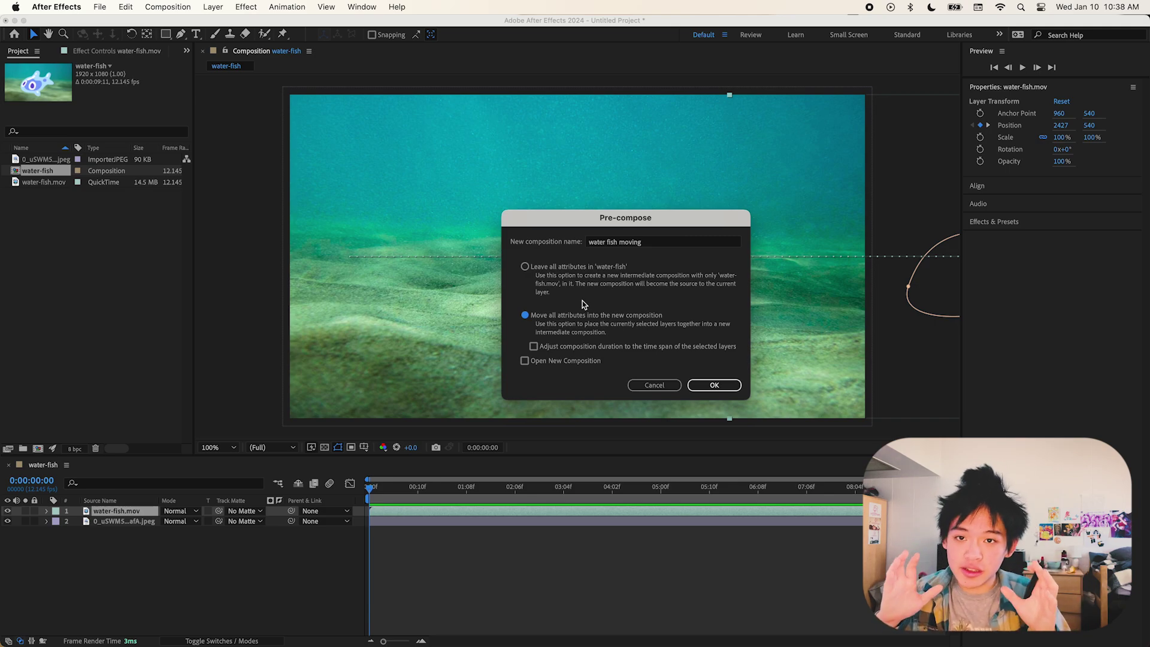
left_click(716, 385)
Step: Preview the pre-composed fish's swim and inspect the Transform properties of the water fish moving layer
key("space")
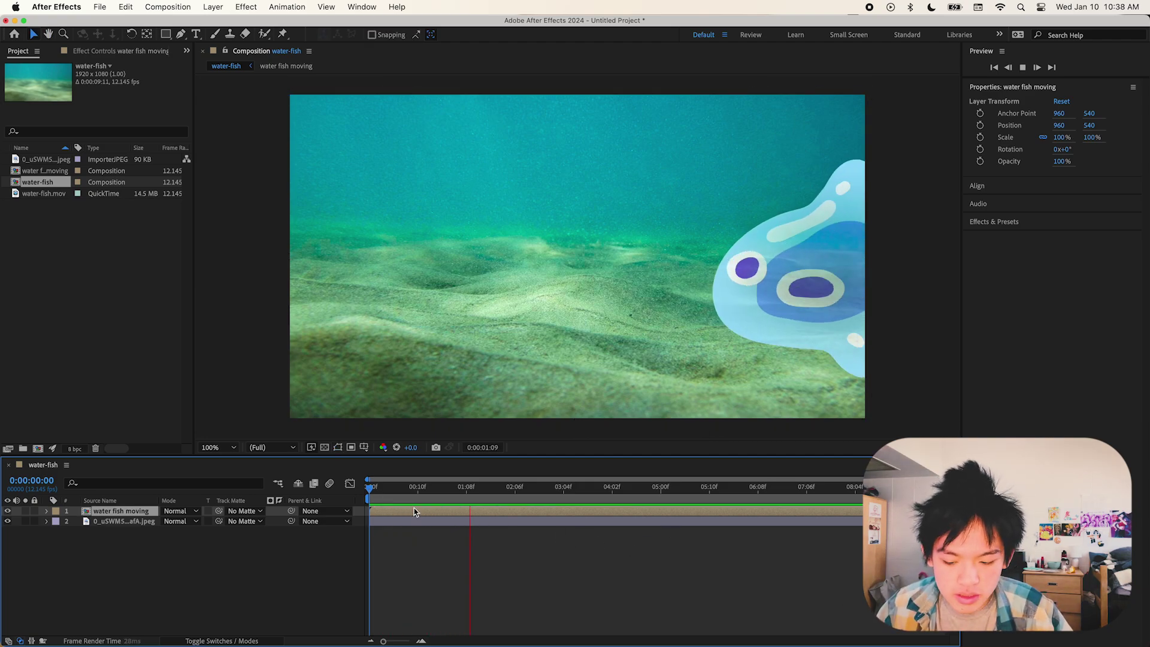
key("space")
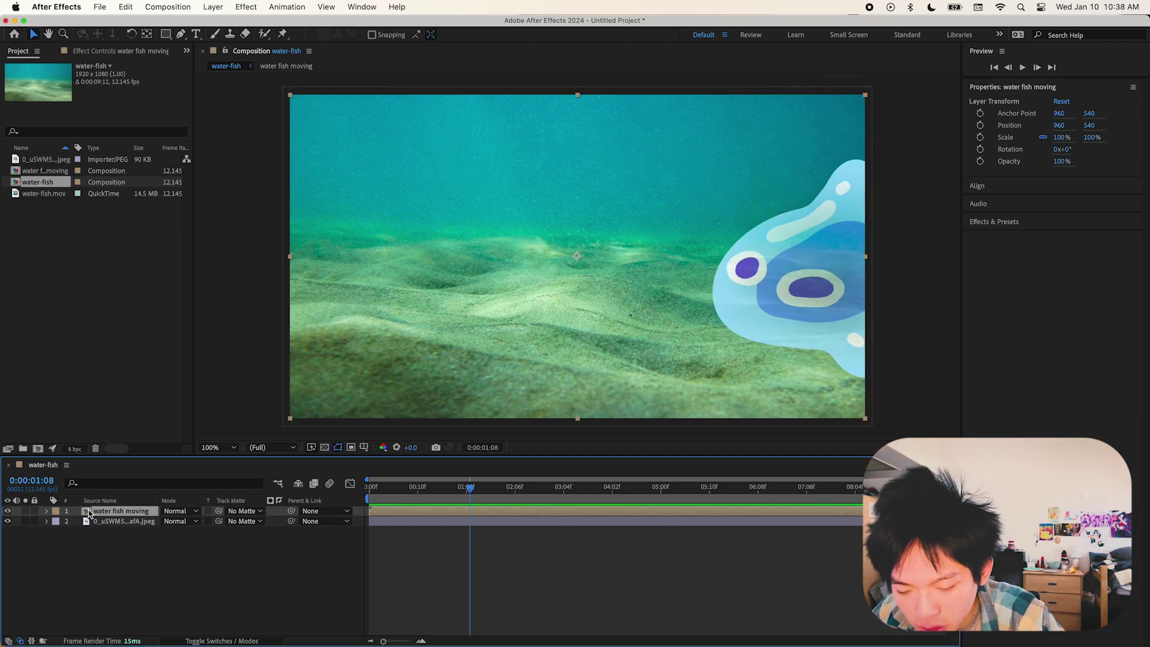
left_click(47, 511)
left_click(58, 522)
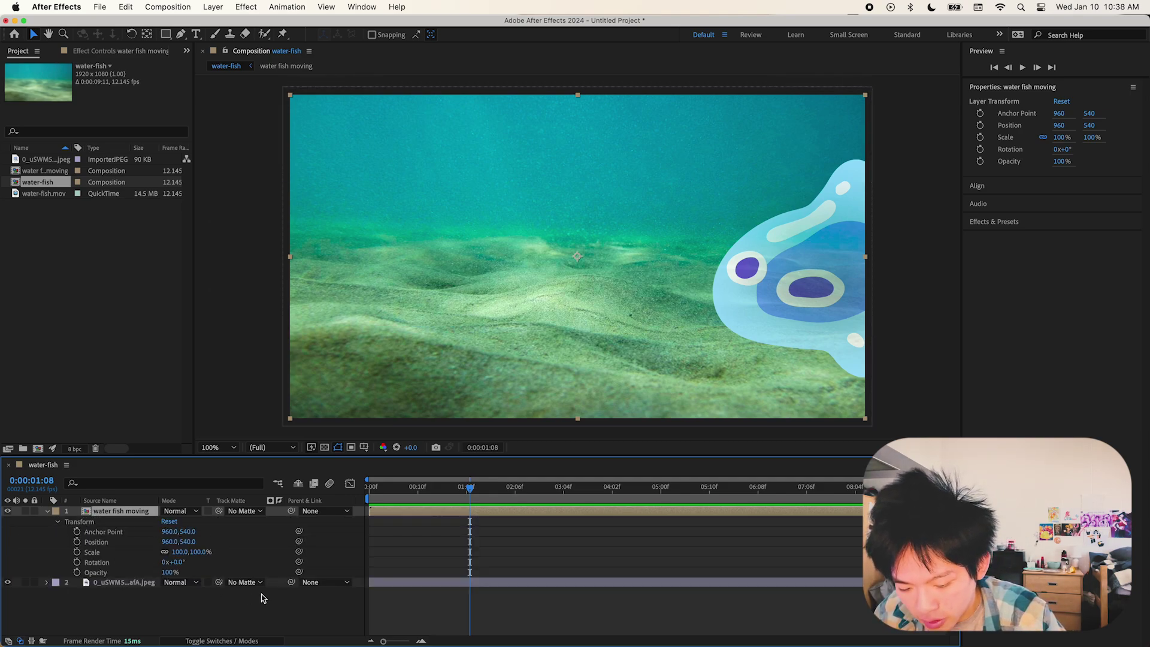
left_click(47, 512)
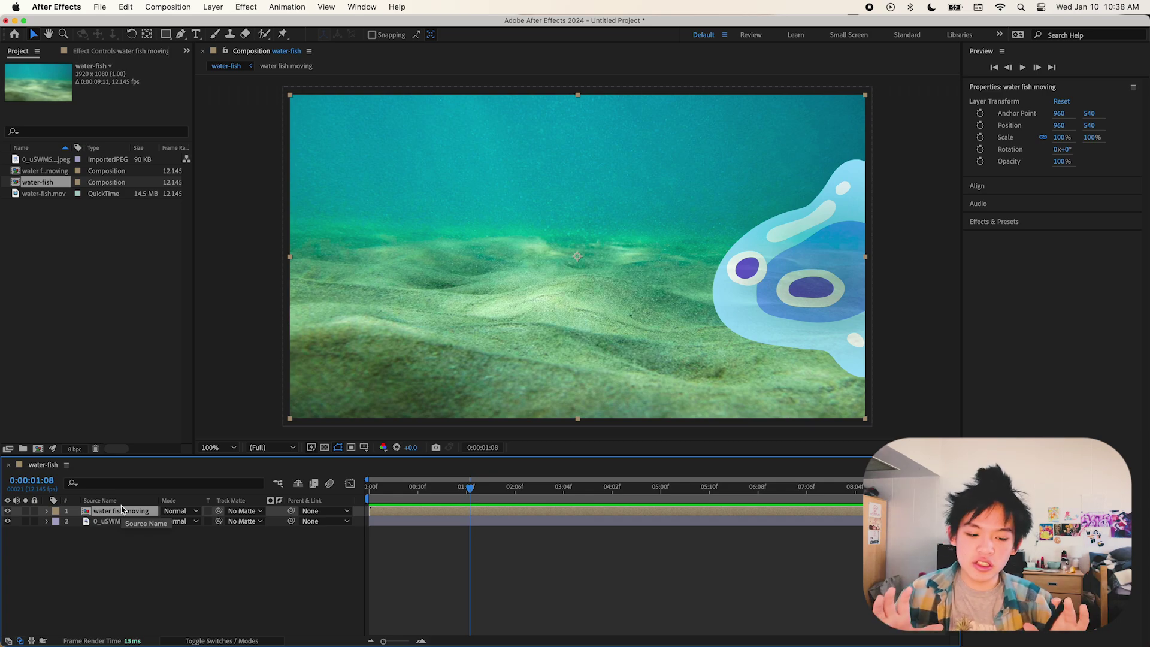
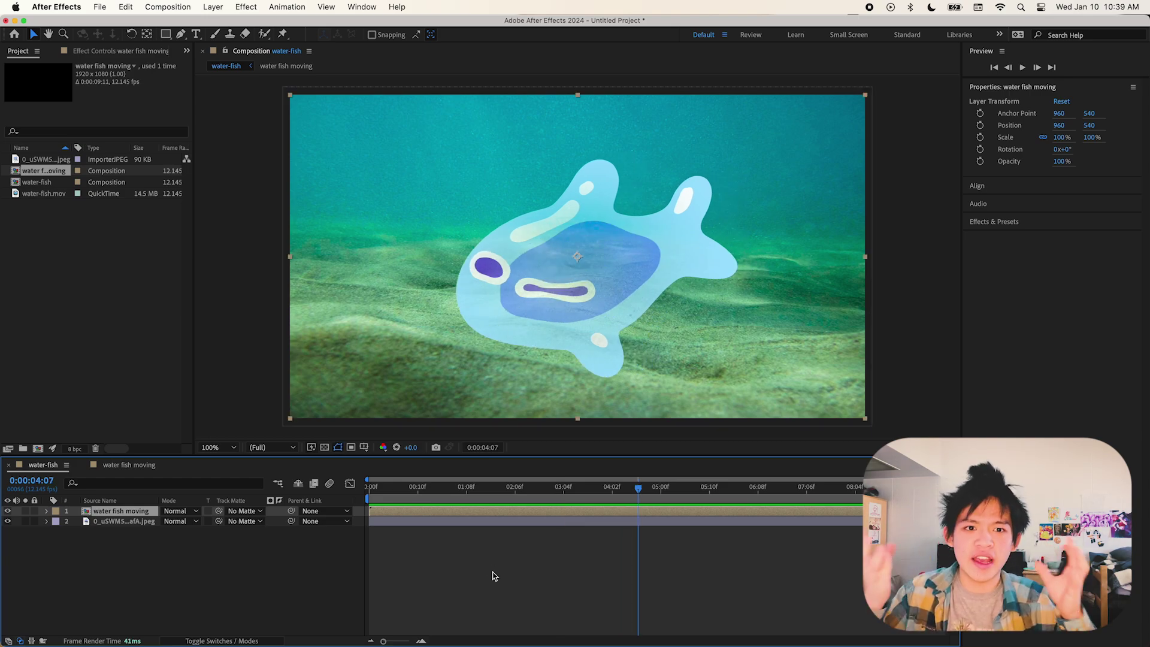
Step: Add an Inner Shadow layer style to the water fish moving layer with angle 278°, distance 33 and size 56
right_click(134, 513)
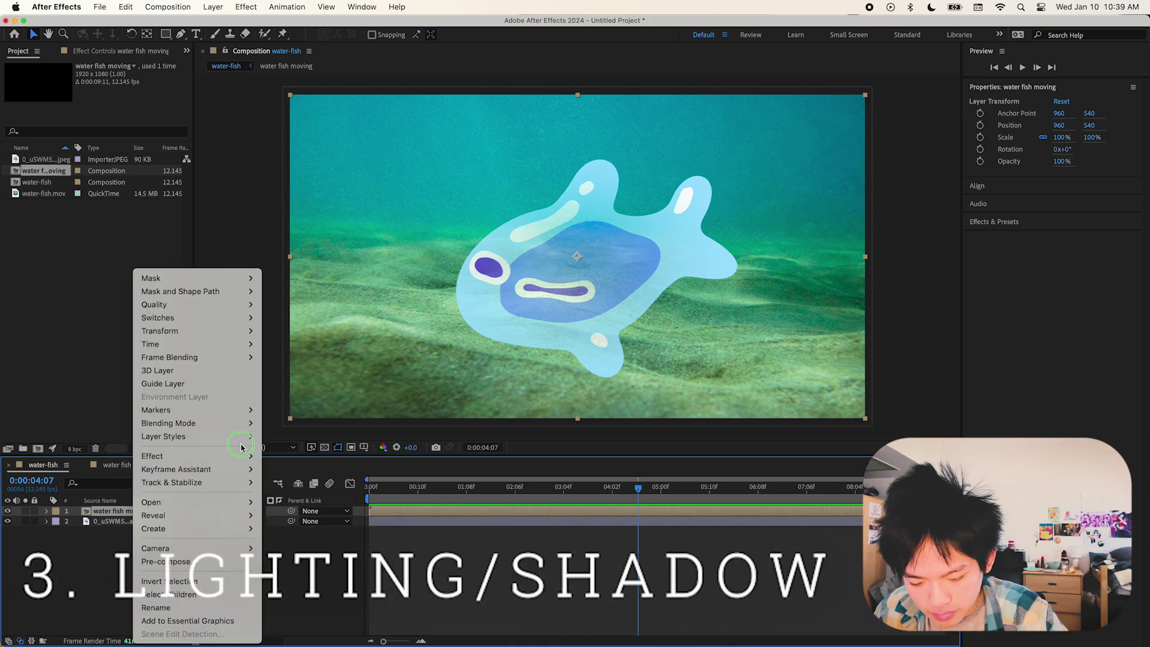
mouse_move(245, 437)
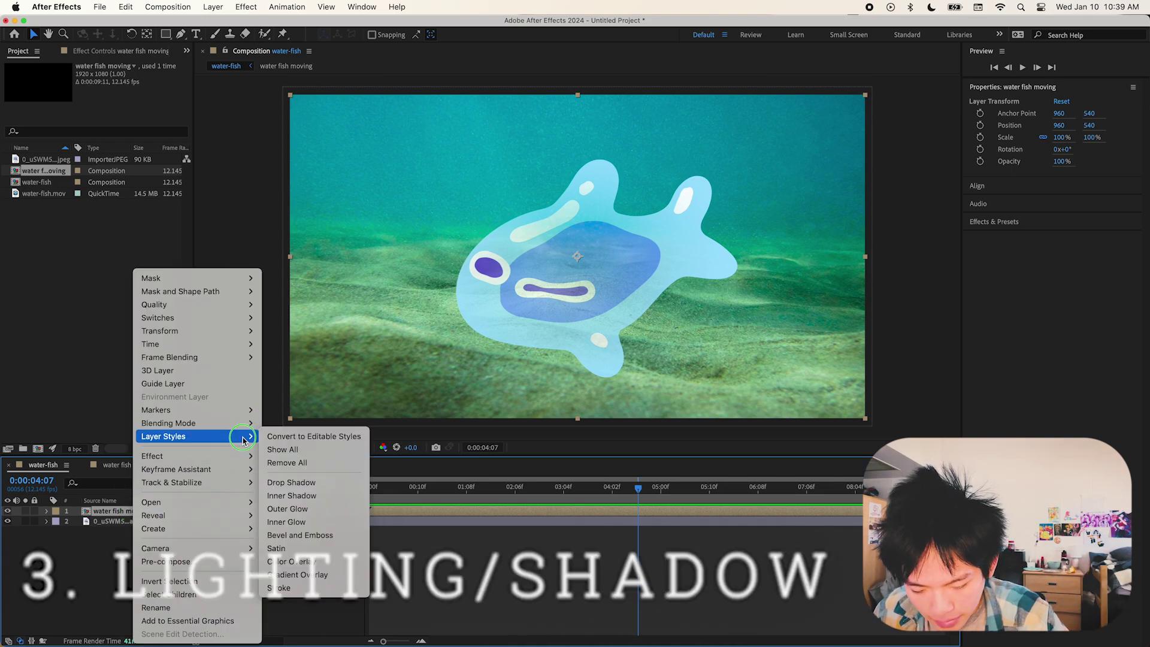
left_click(302, 496)
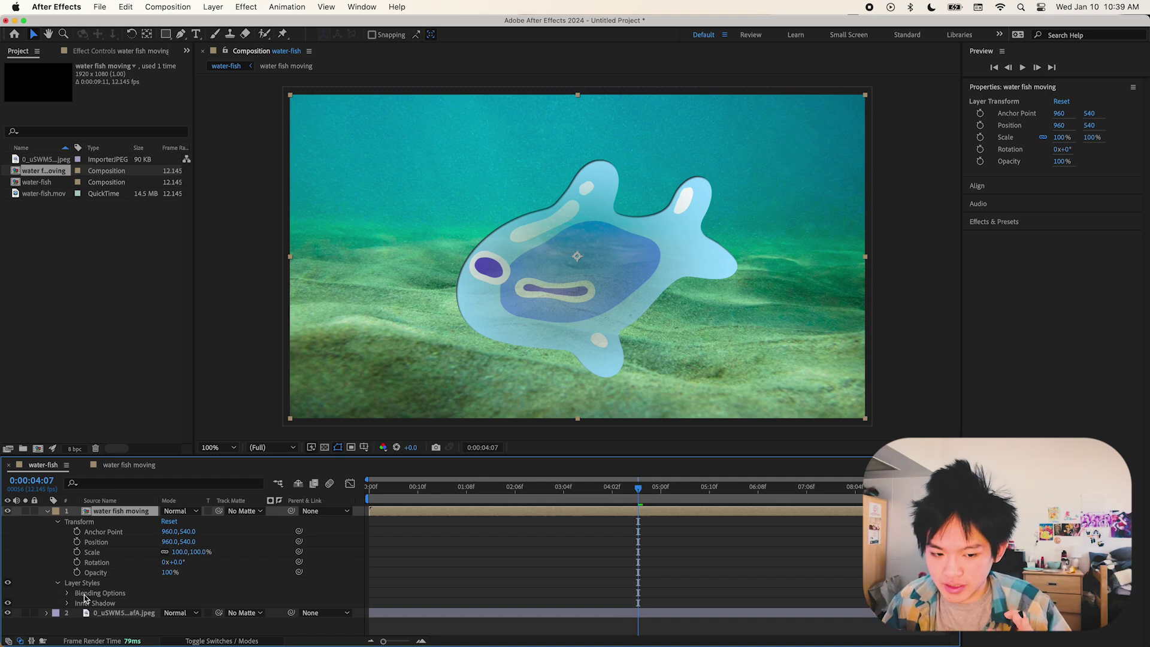
left_click(66, 602)
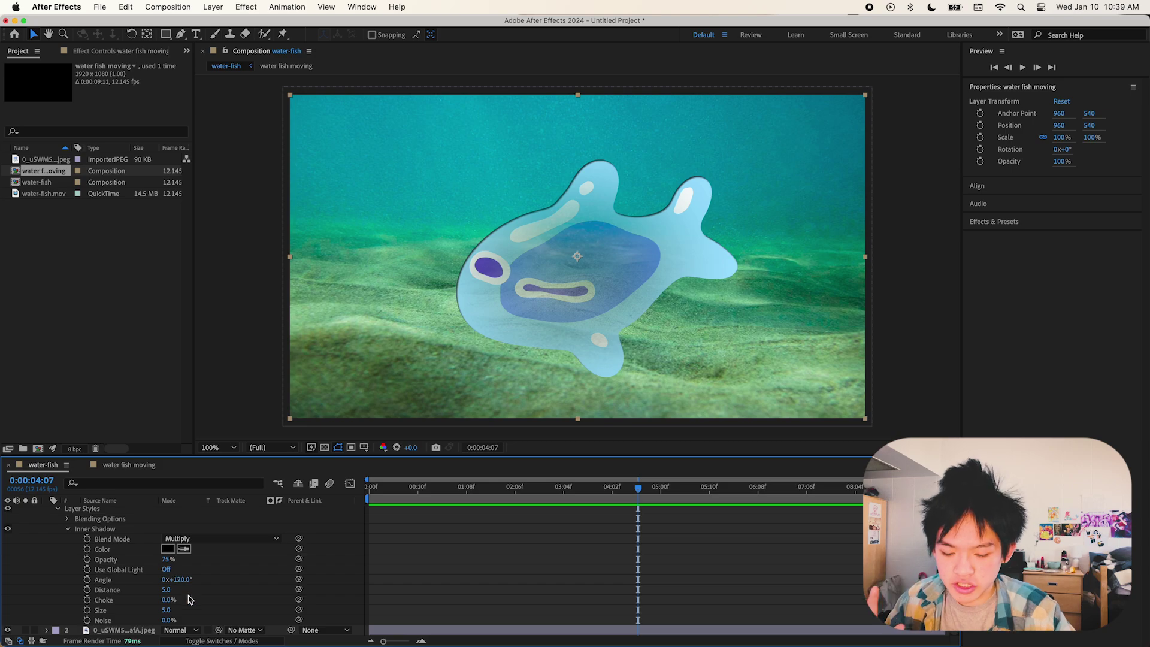
left_click_drag(180, 584, 242, 600)
left_click_drag(169, 591, 192, 603)
Step: Tint the inner shadow dark green with Multiply blending, and set its distance to 47 and size to 84
left_click(173, 550)
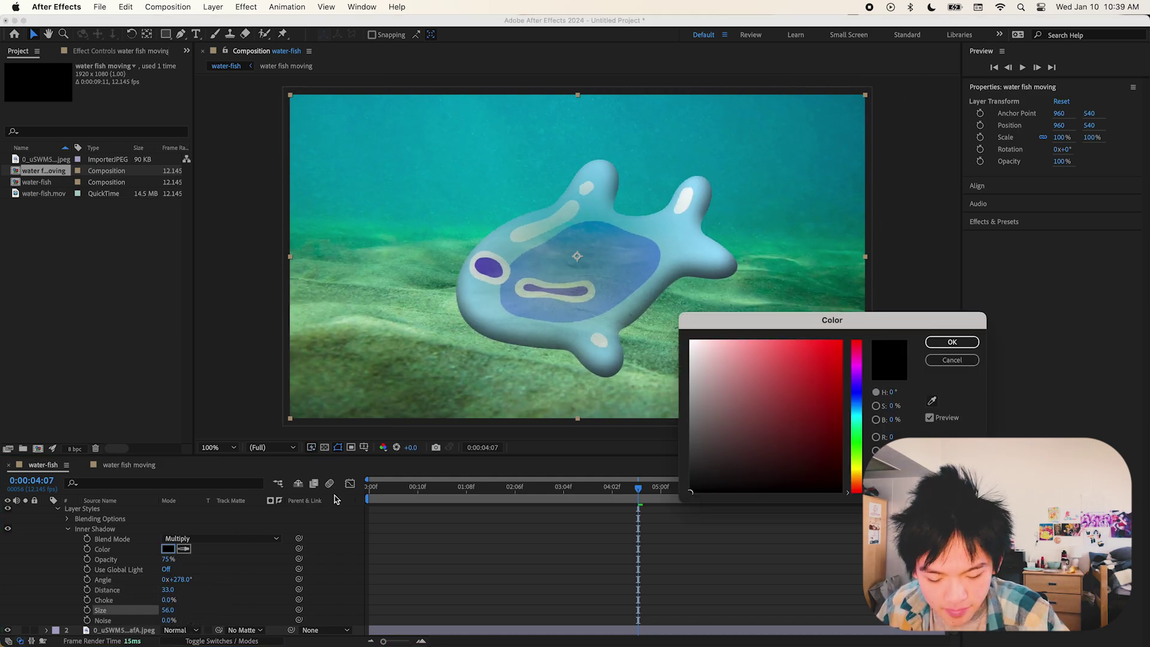
left_click(856, 392)
left_click_drag(829, 405, 783, 404)
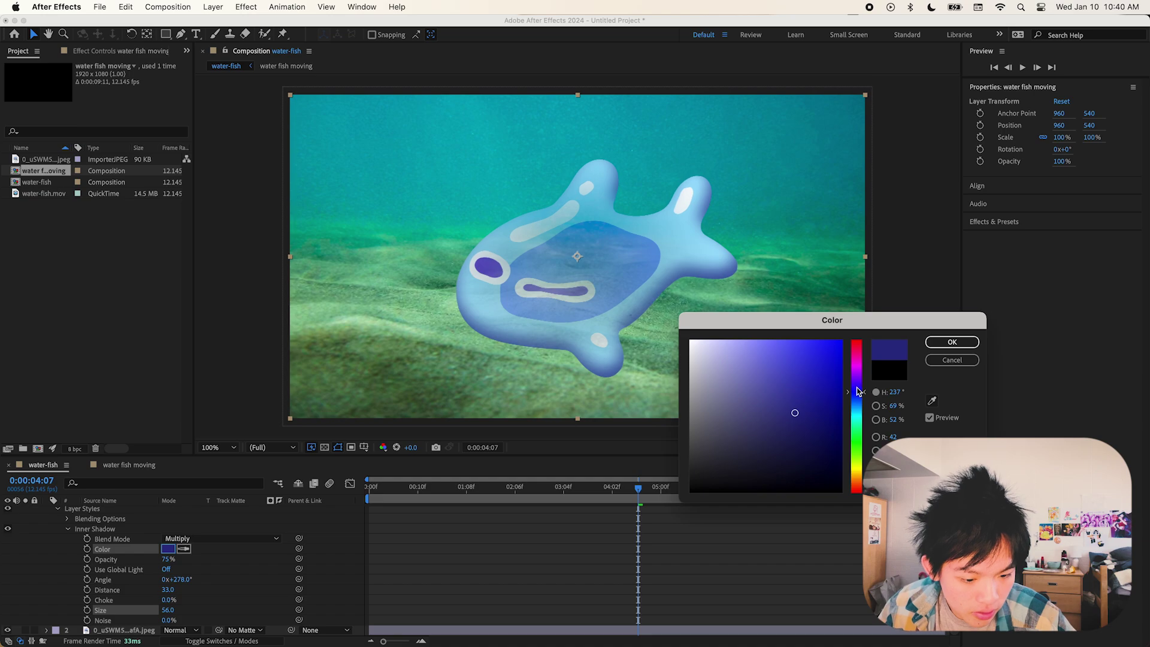
key("Return")
left_click(218, 538)
left_click(196, 297)
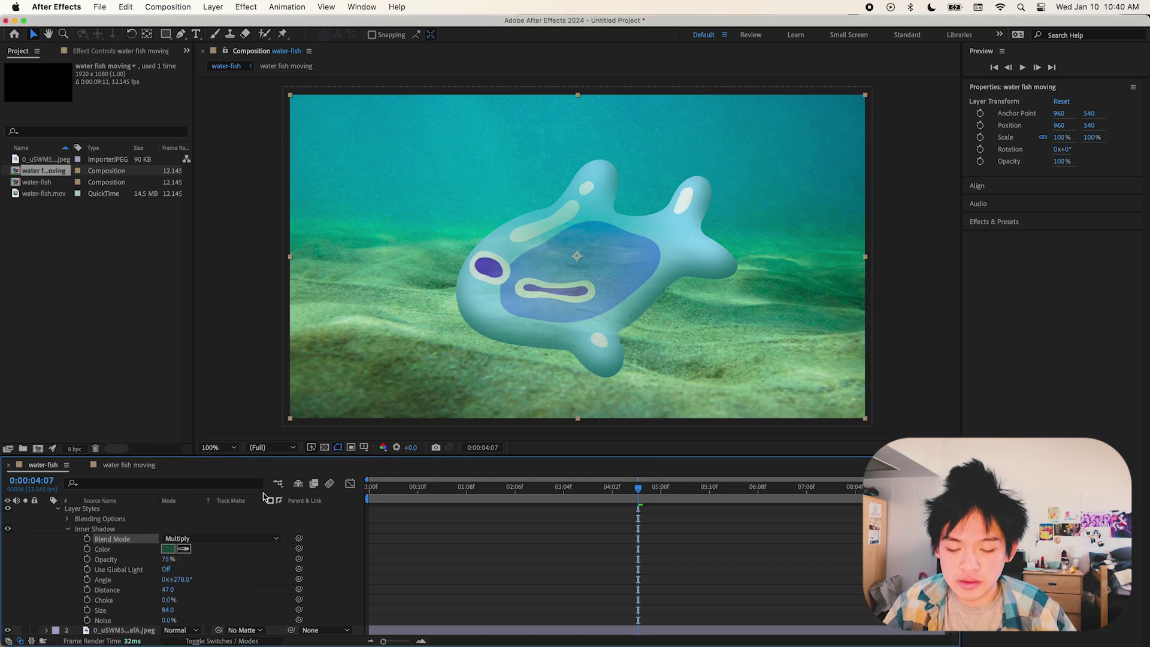
Step: Pre-compose the shaded fish as "water fish with shadow" and add a near-white Inner Shadow with Overlay blending to it
left_click(386, 485)
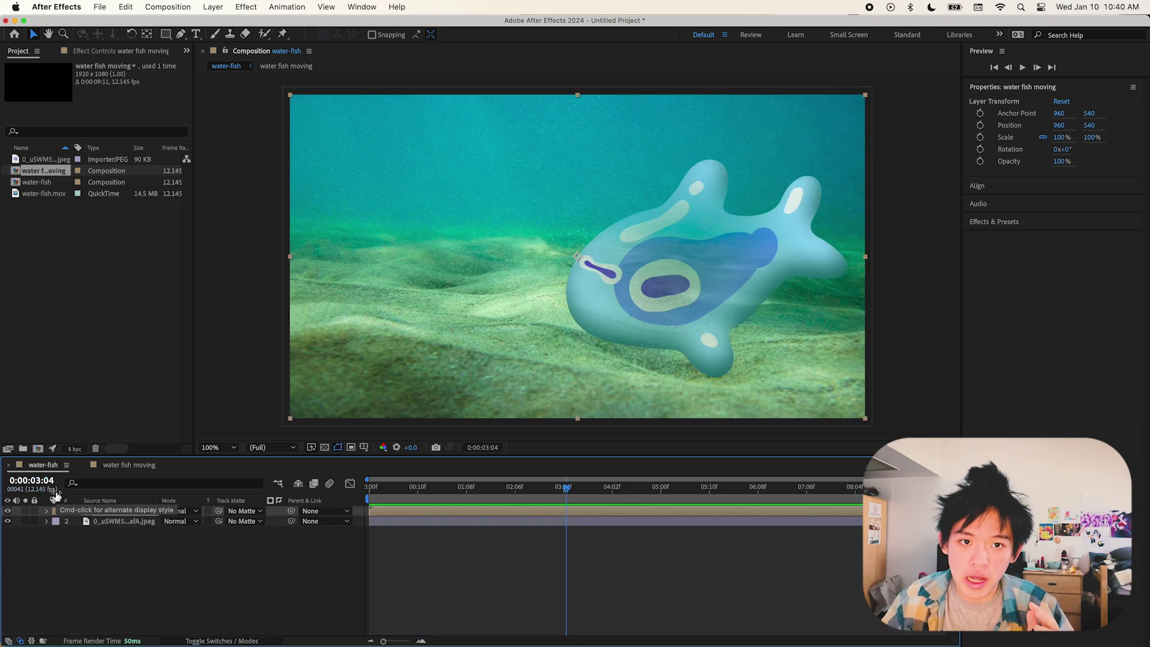
key("Return")
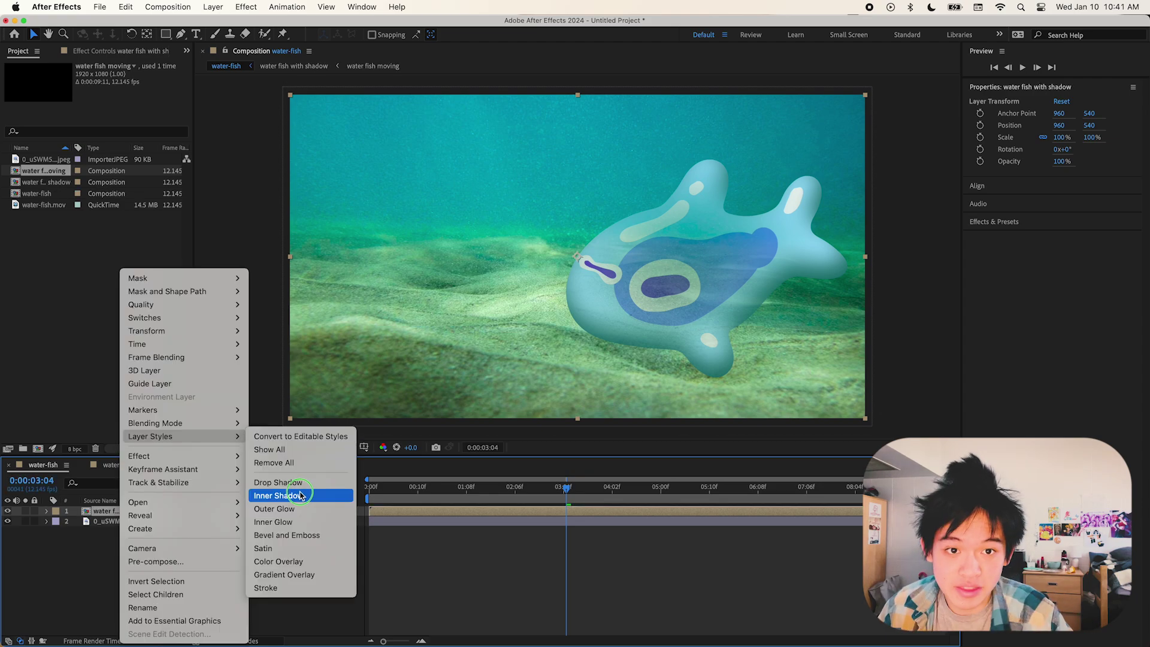
left_click(284, 551)
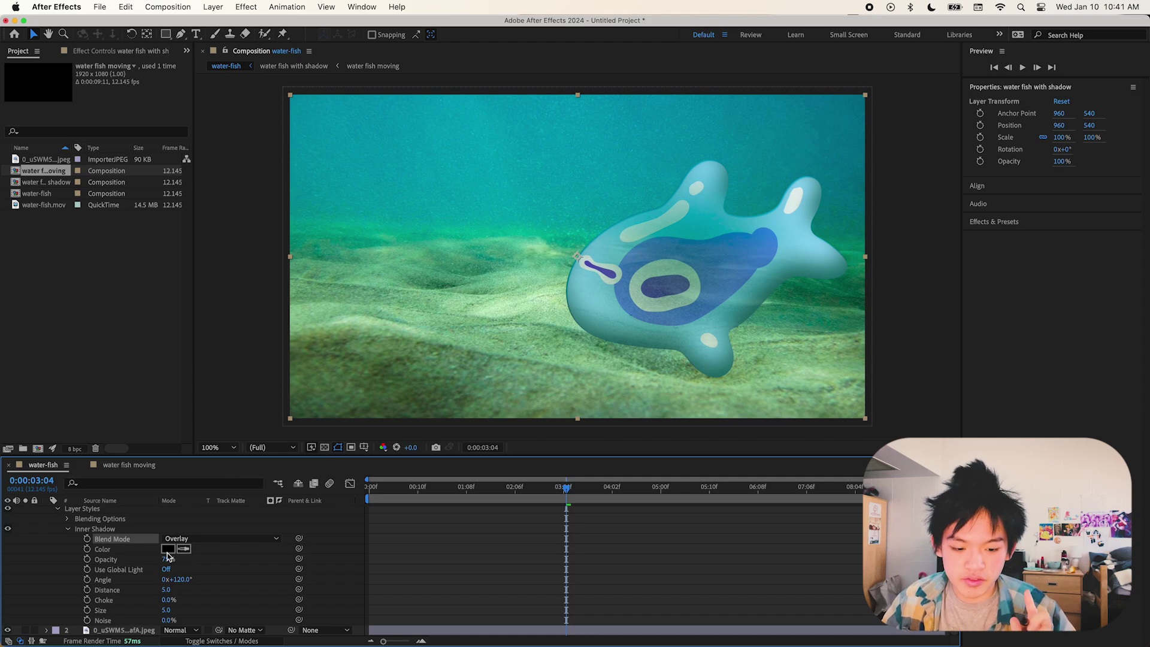
left_click(167, 549)
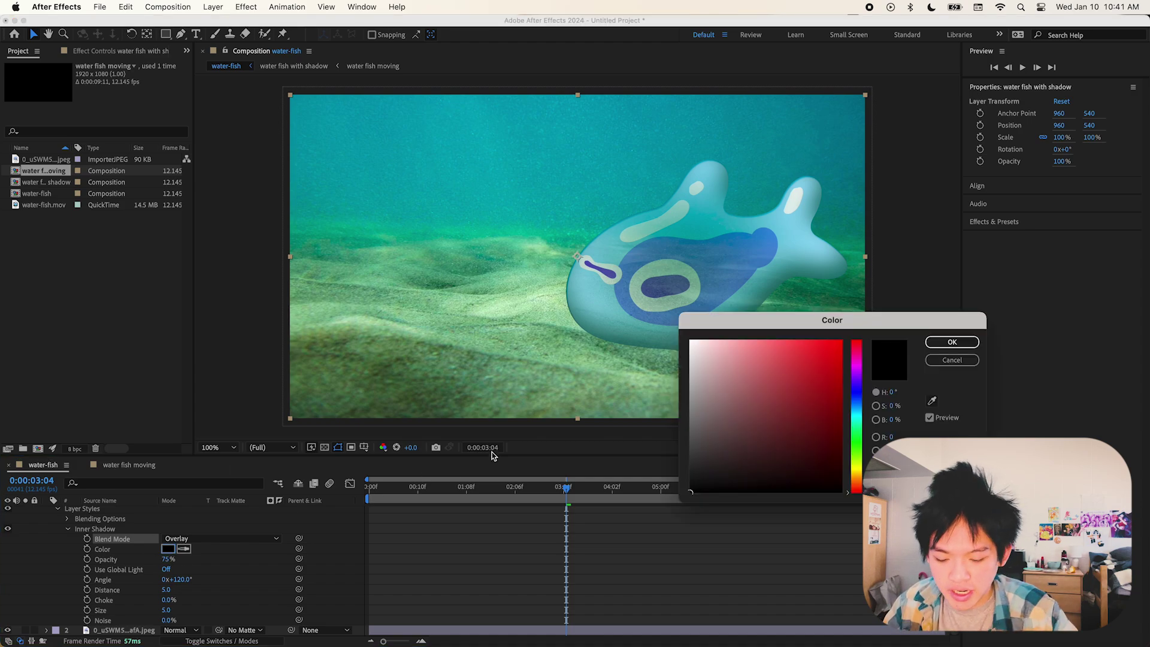
left_click(698, 340)
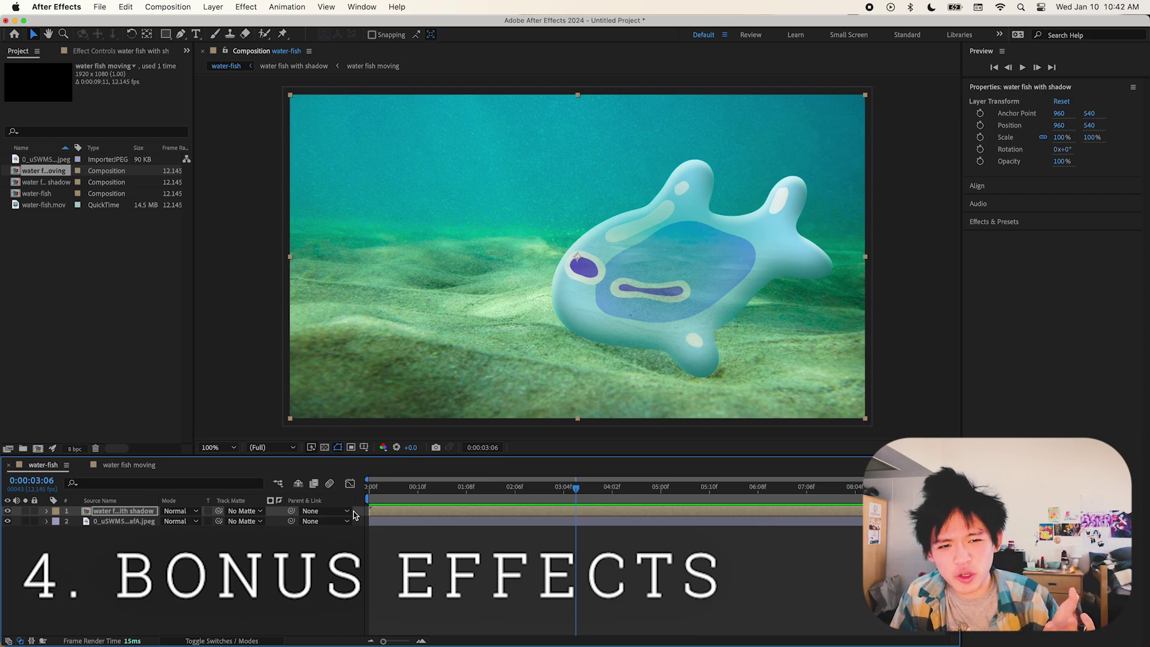
Step: Search the effects for "wave" and apply Wave Warp to the water fish with shadow layer
left_click(996, 222)
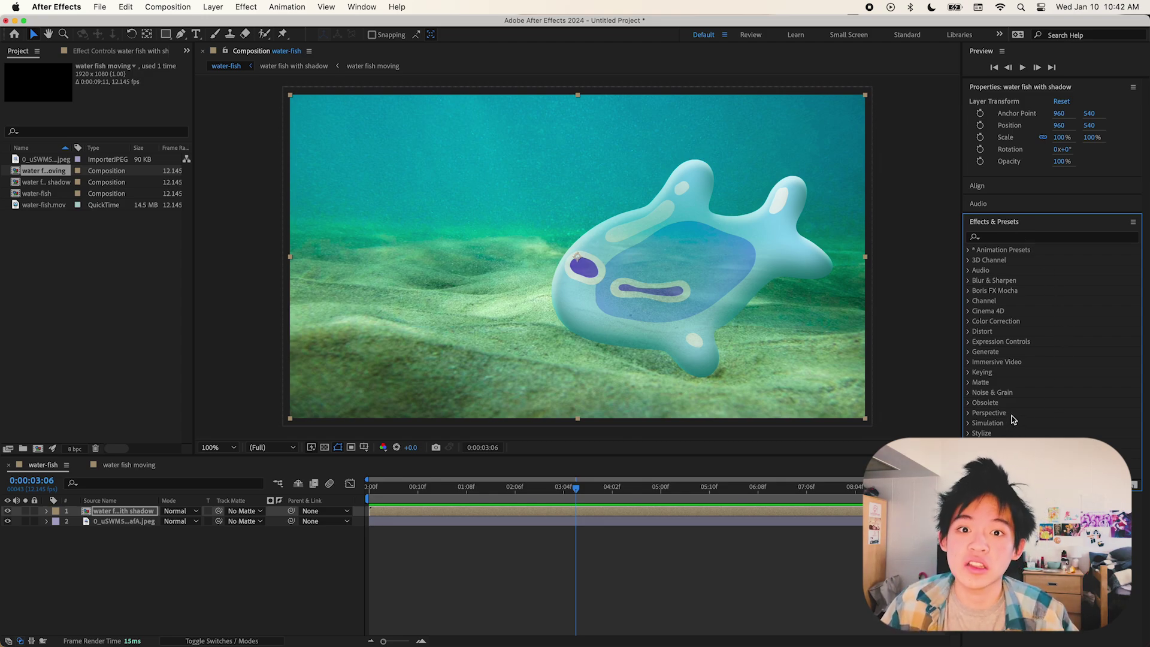
left_click(1009, 237)
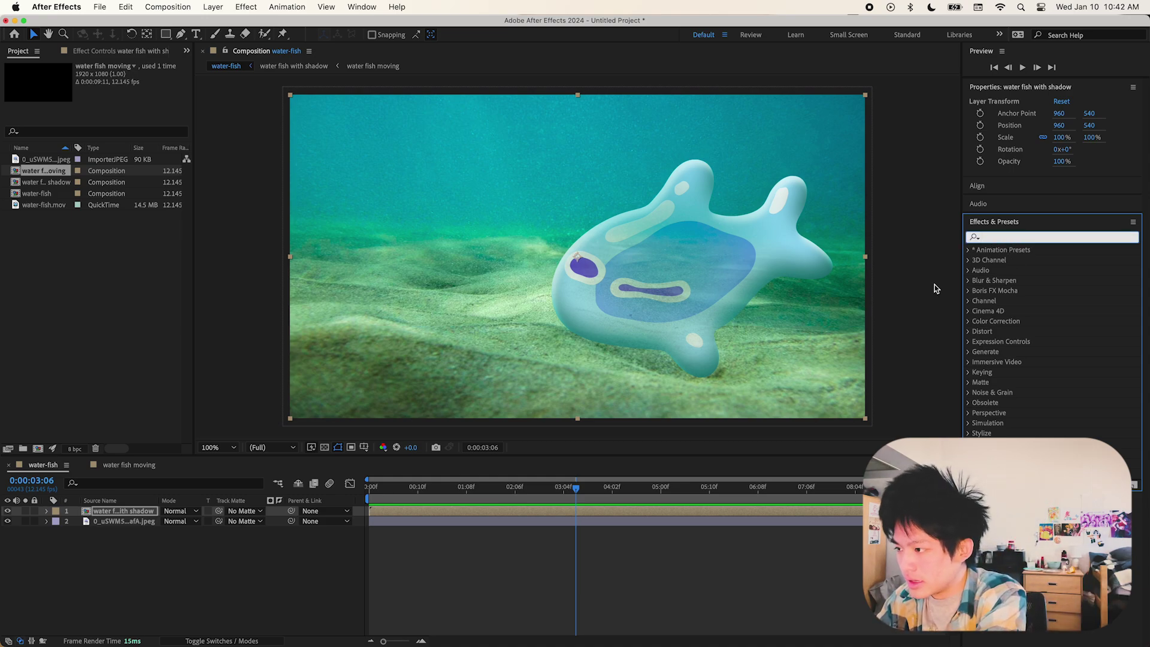
type("wave")
mouse_move(1009, 260)
left_mouse_down()
mouse_move(116, 507)
mouse_move(133, 514)
left_mouse_up()
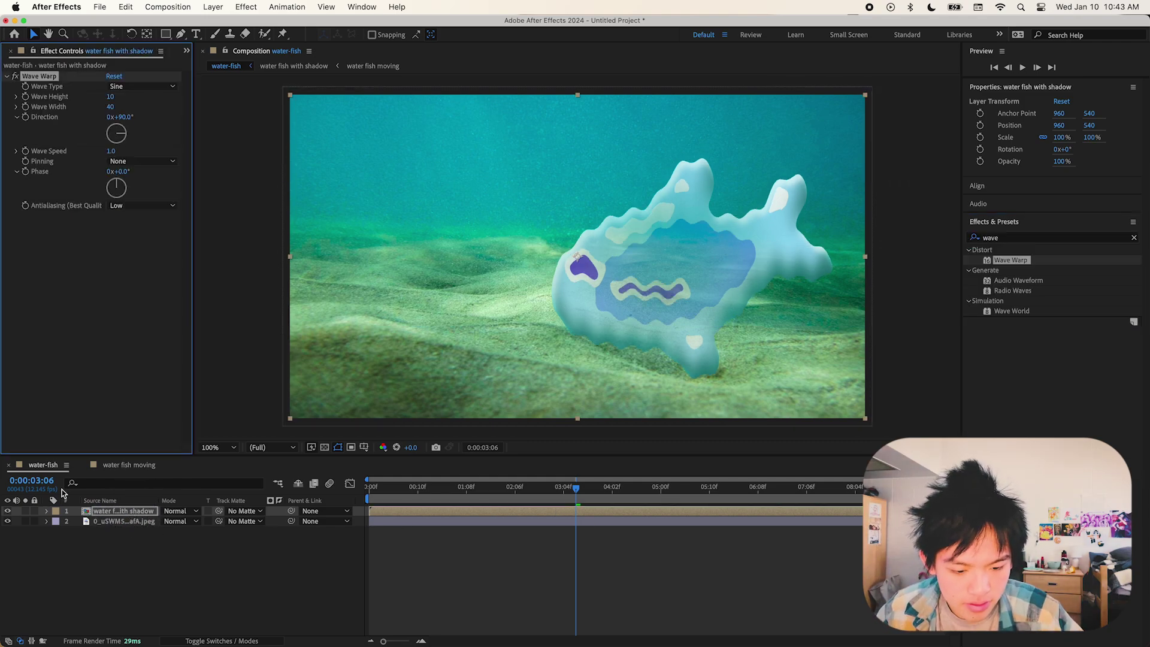
Step: Preview the wave-warped fish from the first frame
key("Home")
key("space")
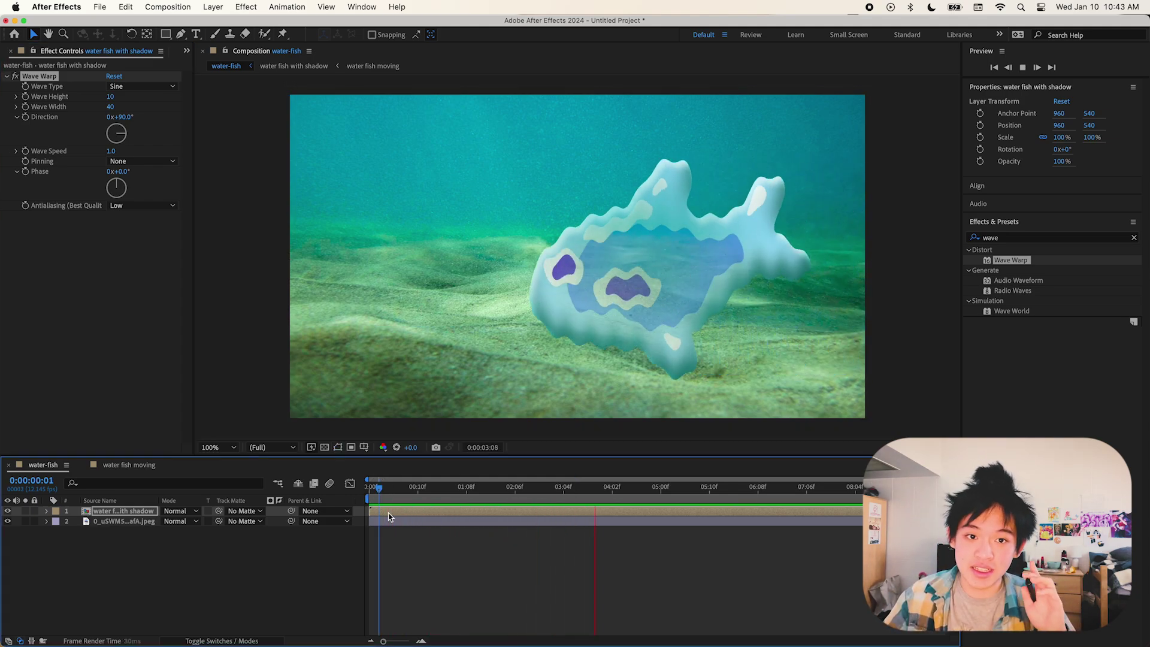
key("space")
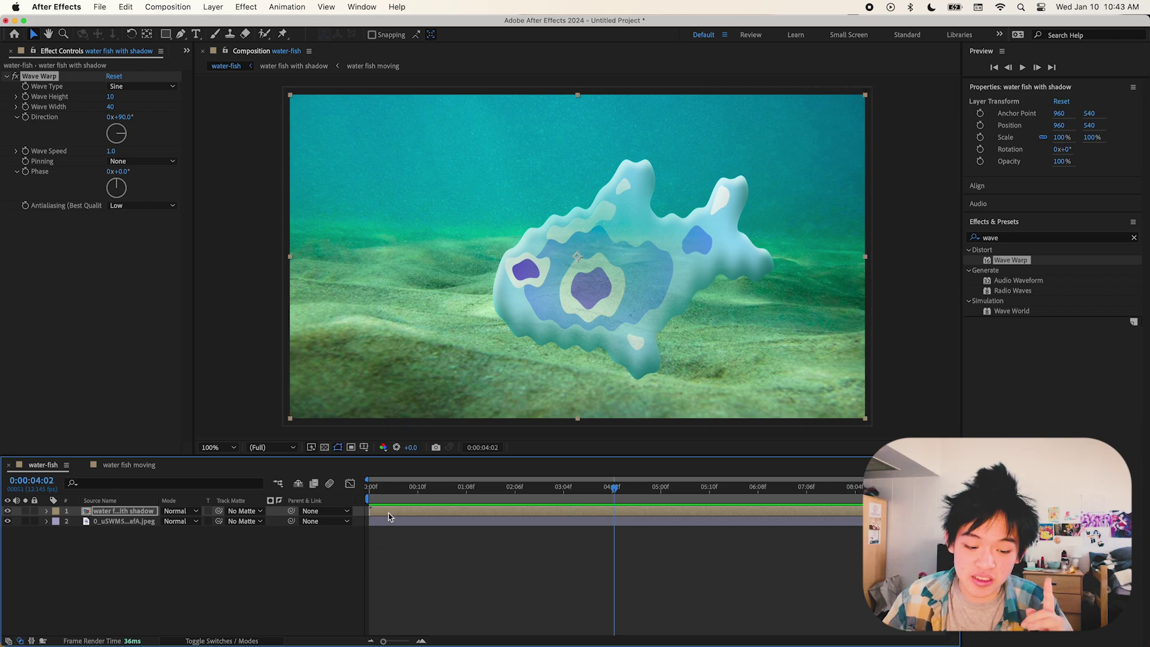
Step: Set Wave Warp's direction to 45°, wave width to 100 and wave speed to 0.5, and preview the motion
left_click(124, 116)
type("45")
key("Return")
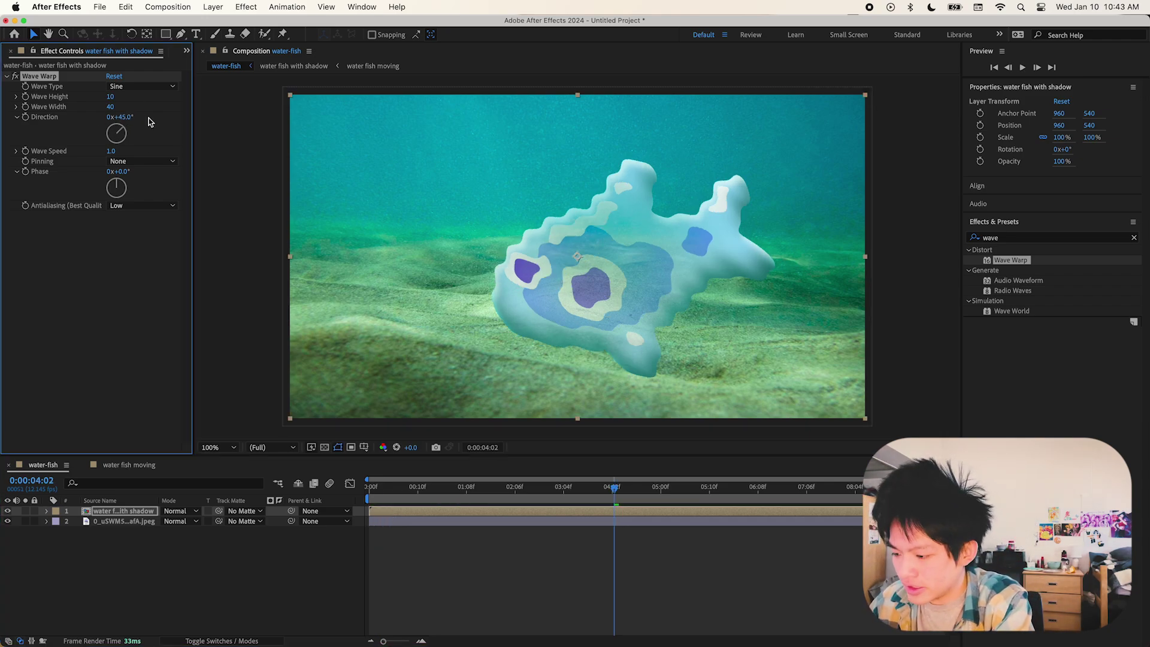
left_click(113, 96)
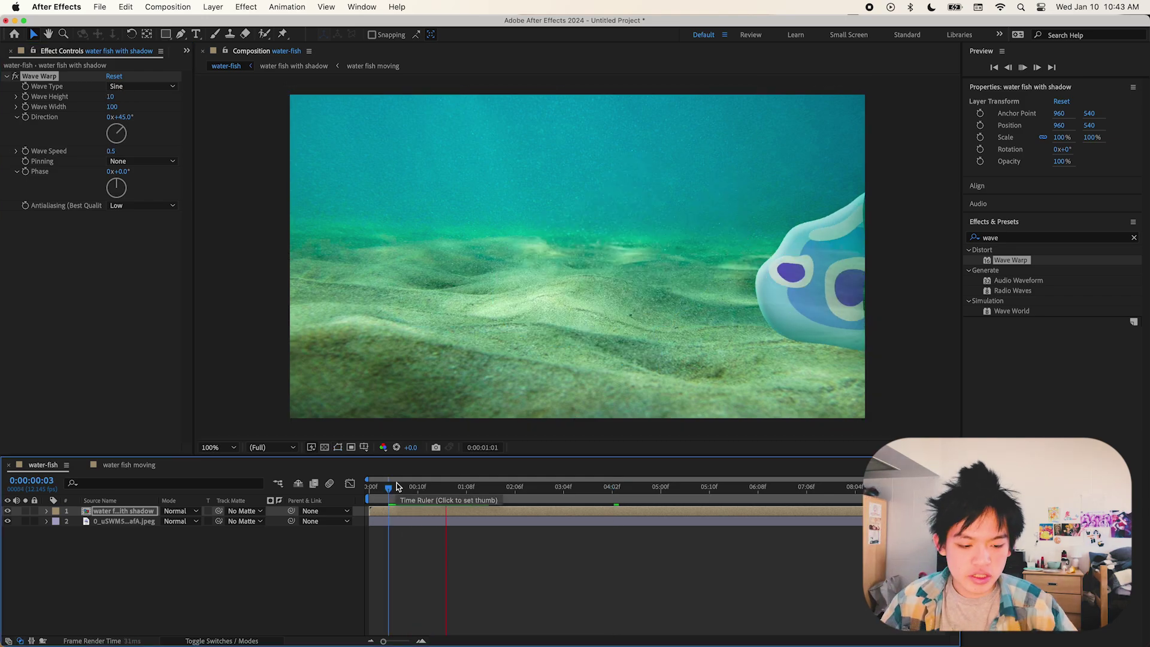
key("space")
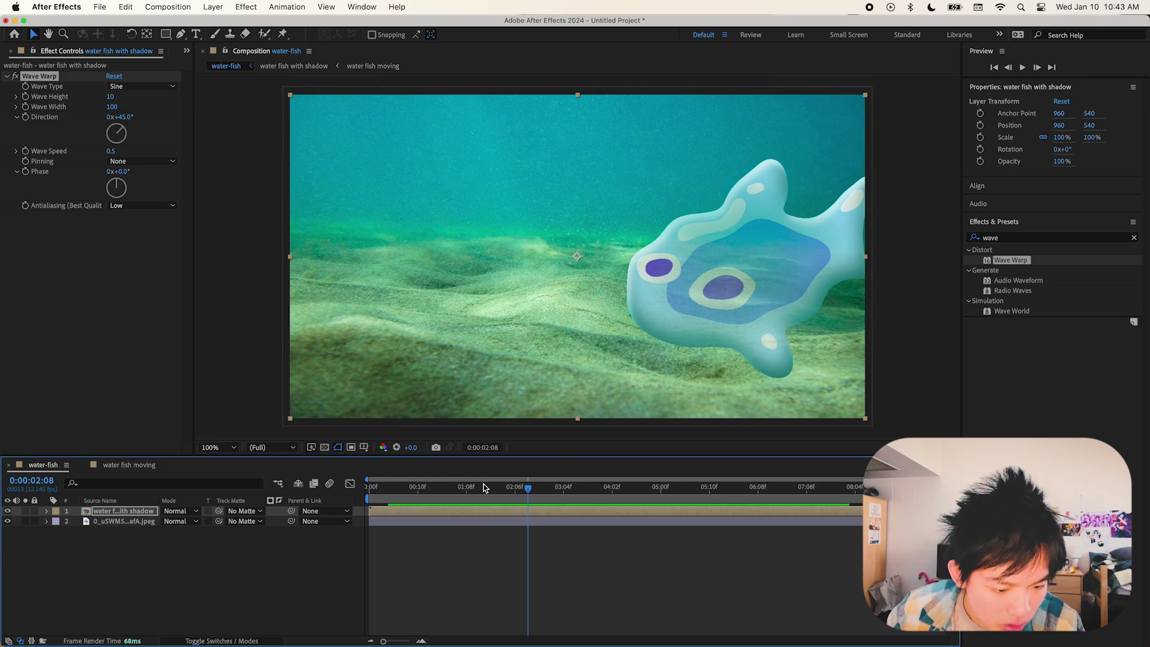
Step: Set Wave Warp's pinning to All Edges and preview the fish's motion
left_click_drag(485, 488, 457, 497)
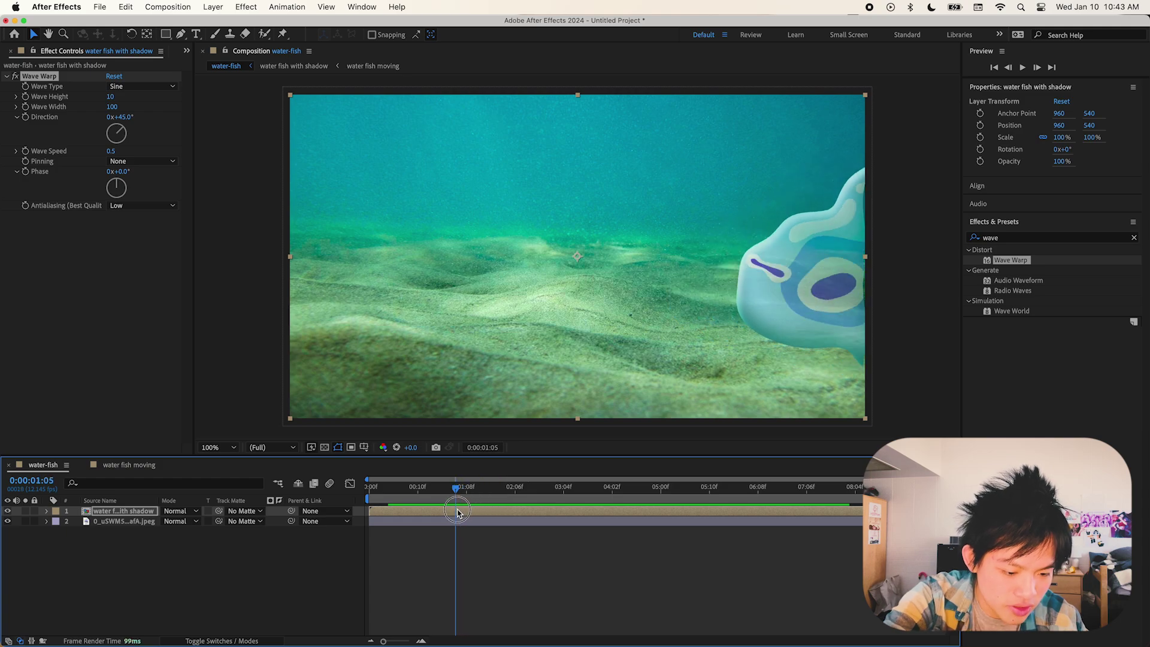
left_click(144, 161)
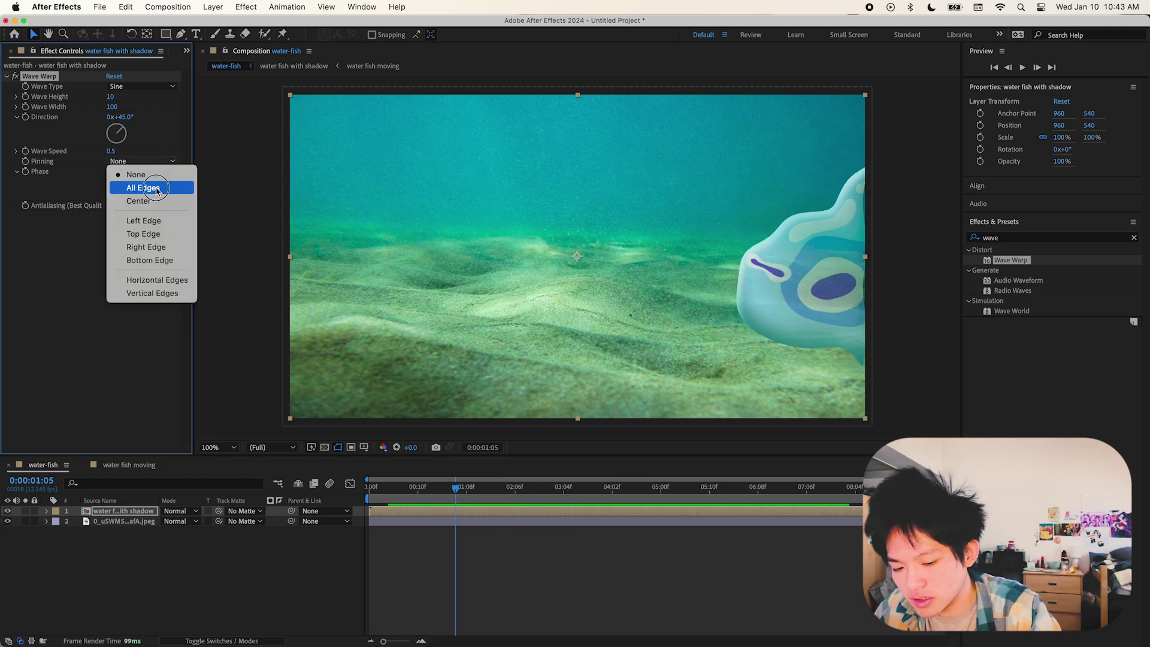
left_click(155, 188)
left_click(394, 482)
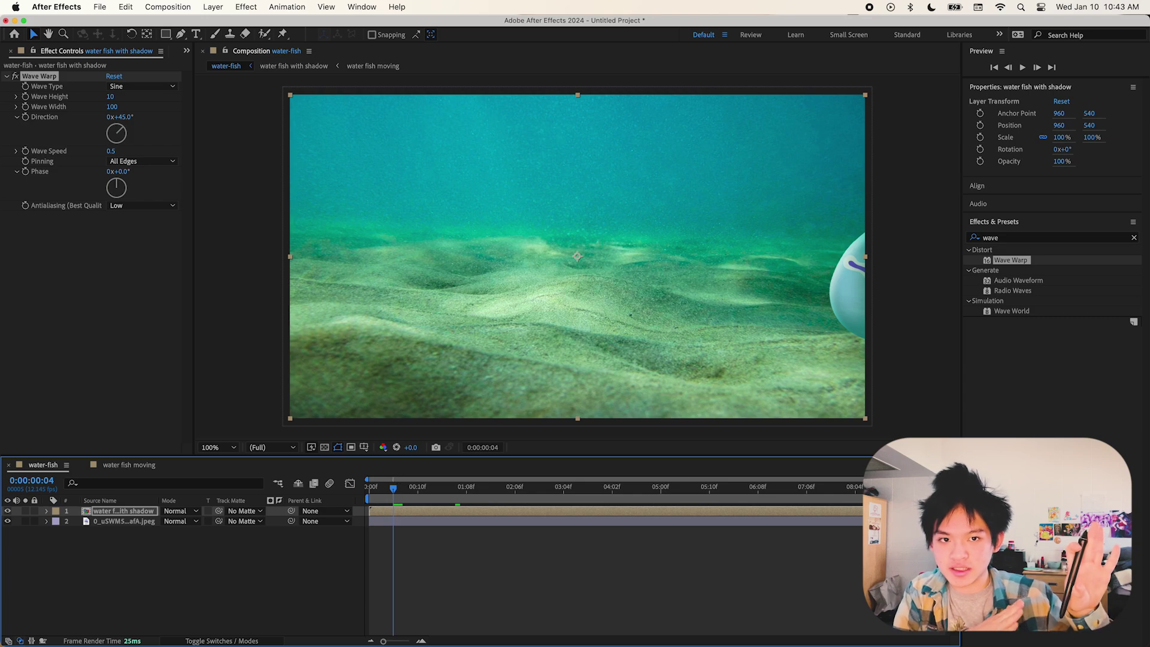
key("space")
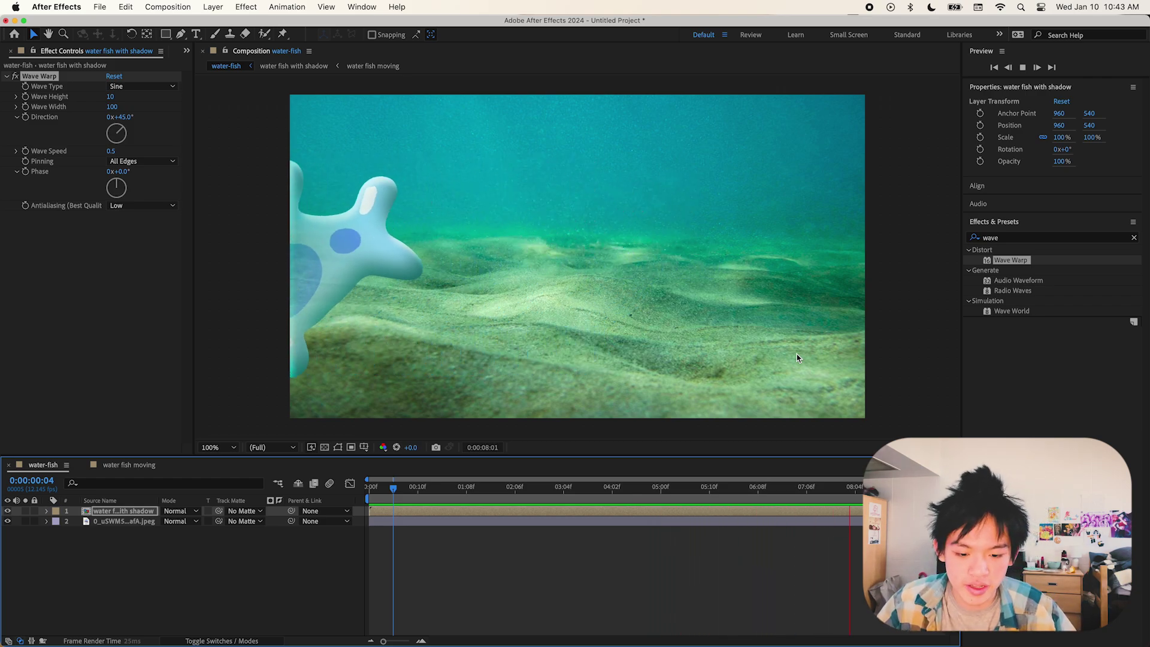
key("space")
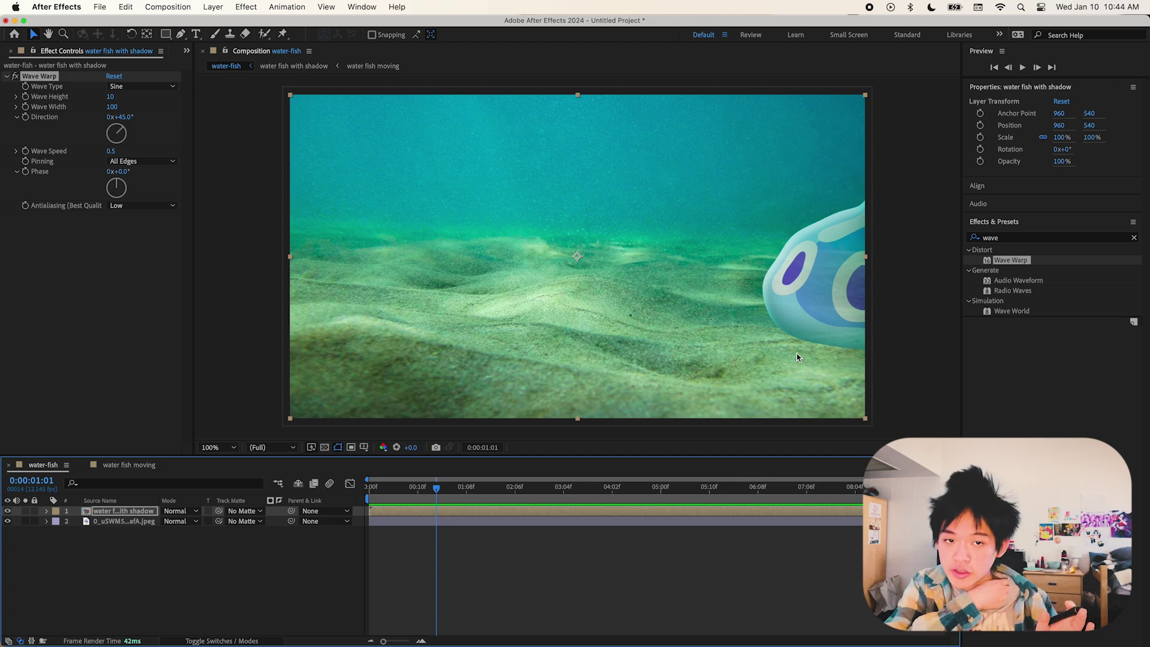
Step: Try Spherize on the background image with a radius of 168 and the sphere's center at 766, 375
left_click(528, 488)
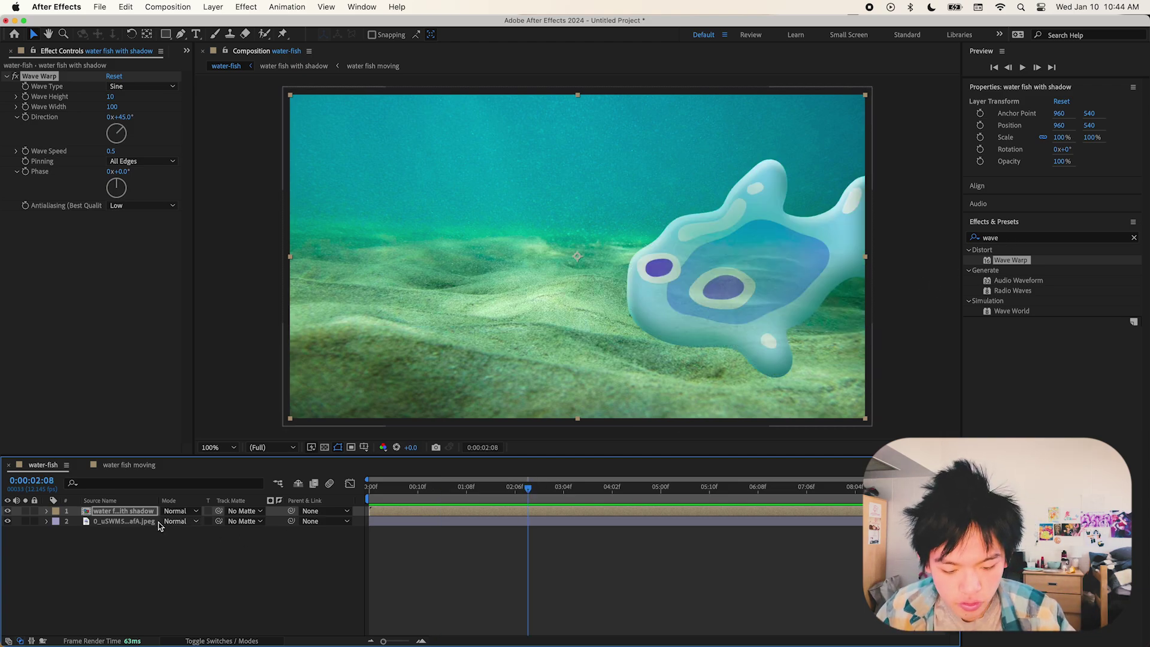
left_click(160, 524)
left_click(1134, 237)
type("spher")
left_click(1004, 261)
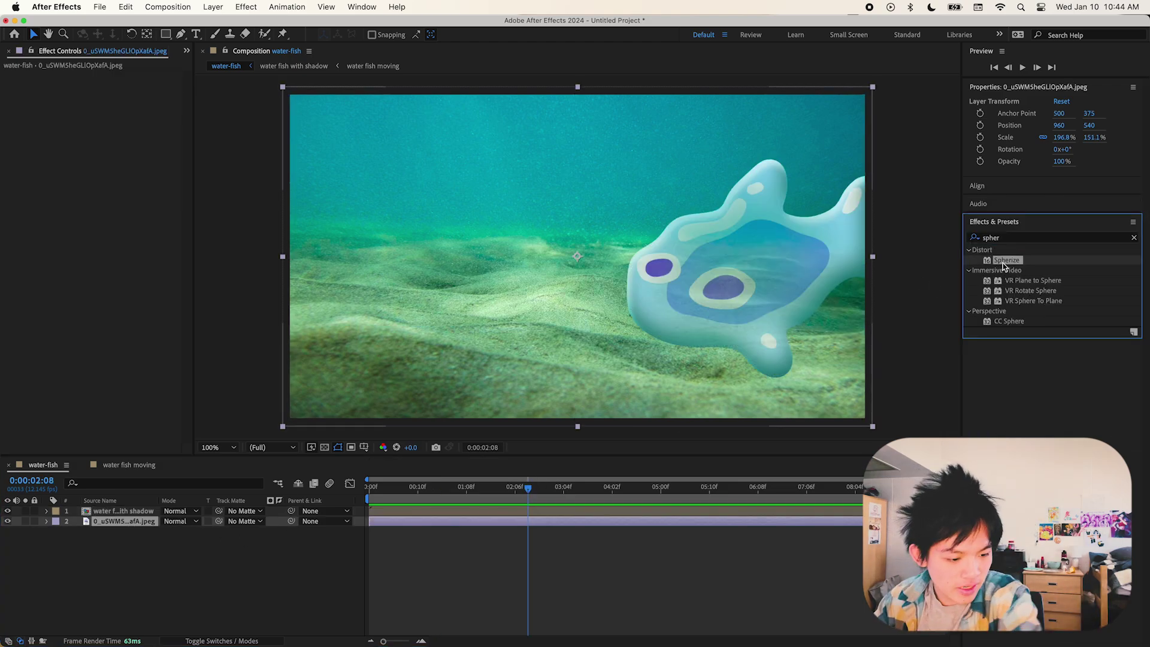
left_click_drag(1004, 261, 392, 522)
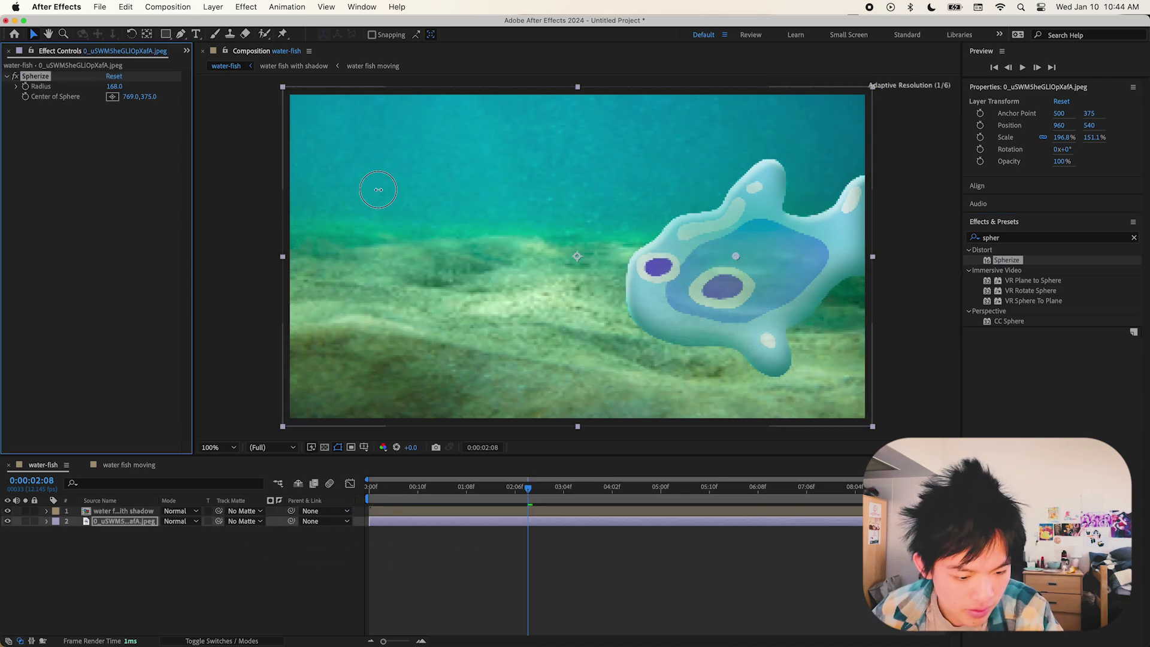
left_click_drag(378, 189, 376, 189)
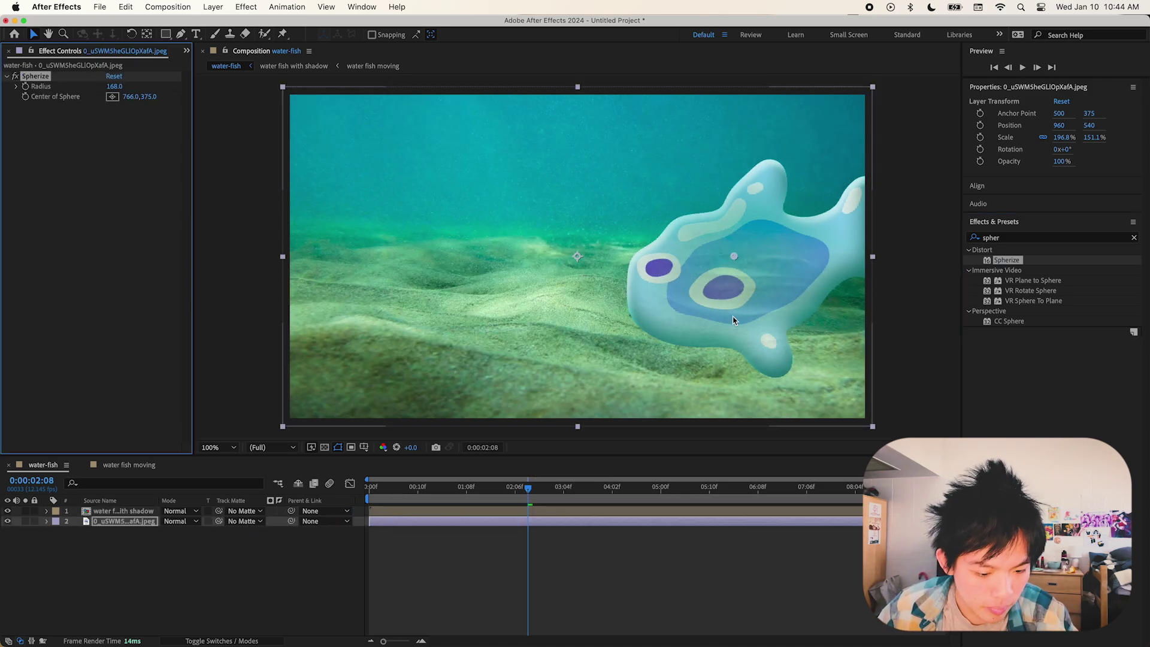
Step: Try CC Snowfall on the water fish with shadow layer and preview the falling particles
left_click(697, 343)
key("super+5")
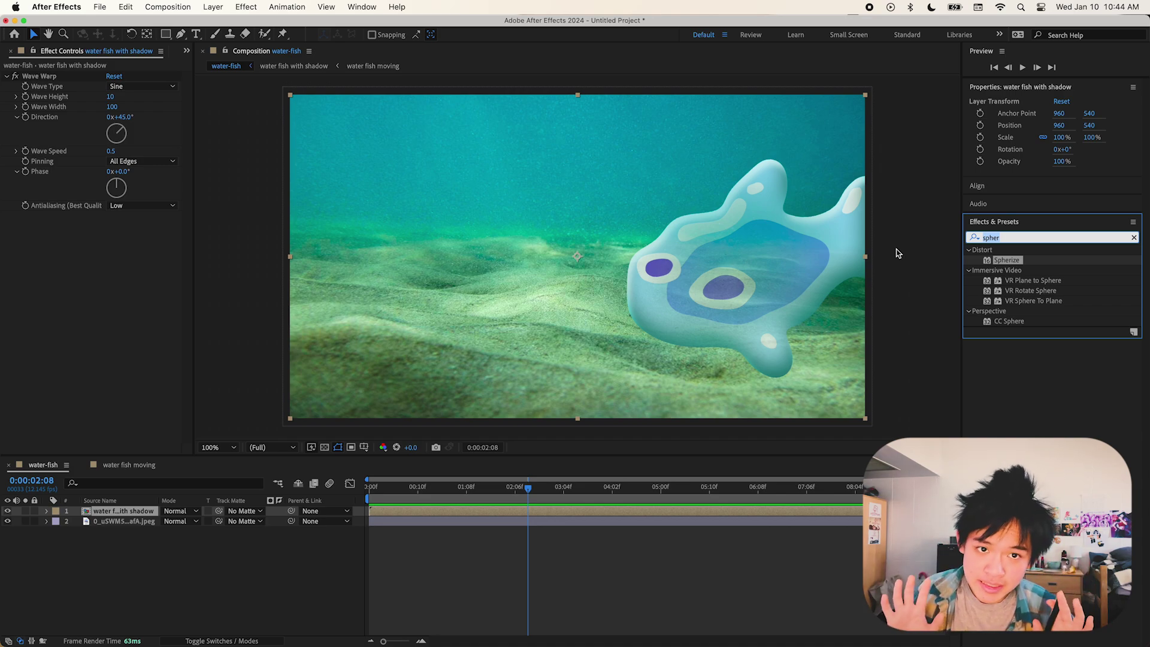
type("snow")
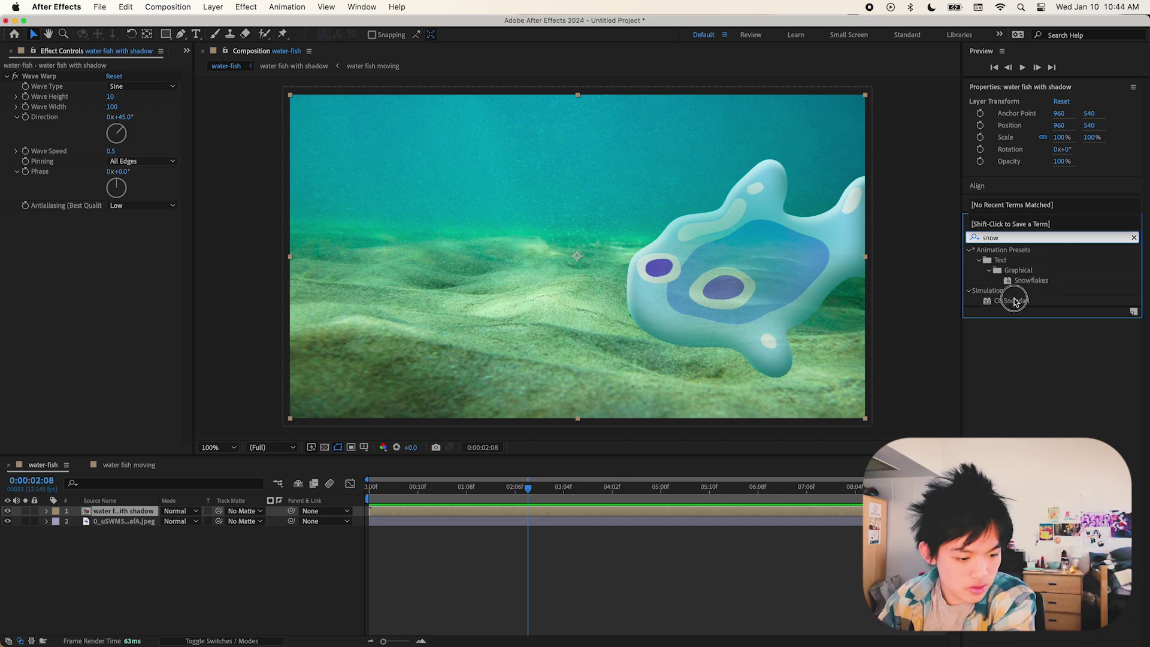
left_click_drag(1012, 301, 126, 513)
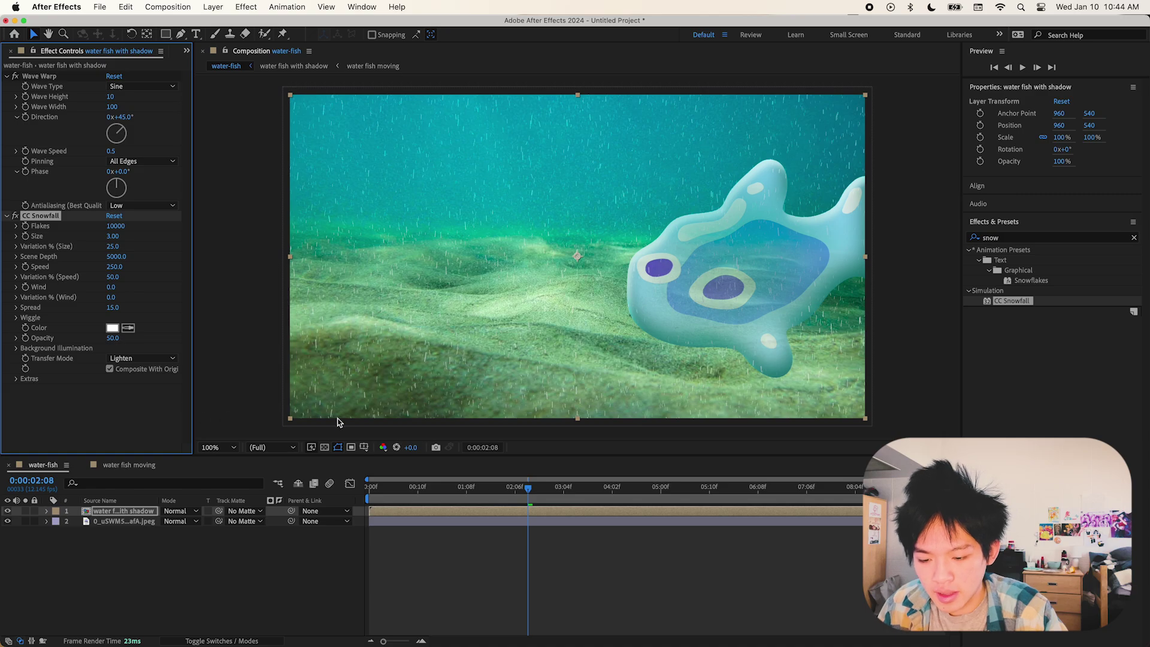
key("space")
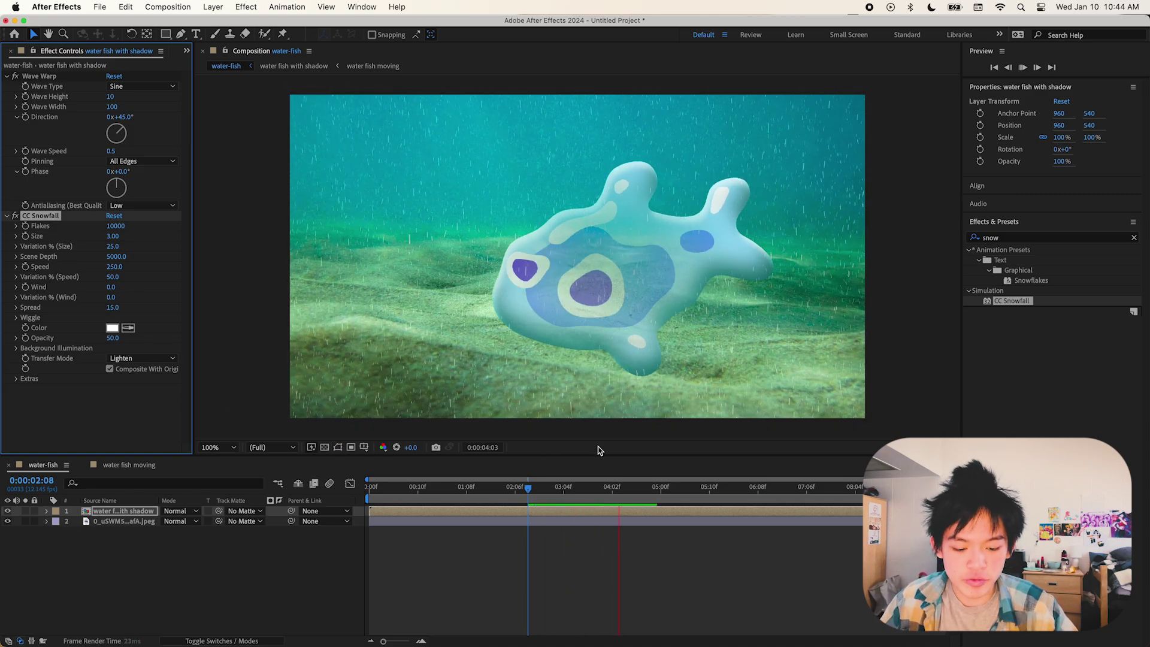
key("space")
Step: Try CC Snowfall with size 3.46, speed 395 and wind 245, also adjusting its spread and flakes
left_click_drag(112, 235, 148, 235)
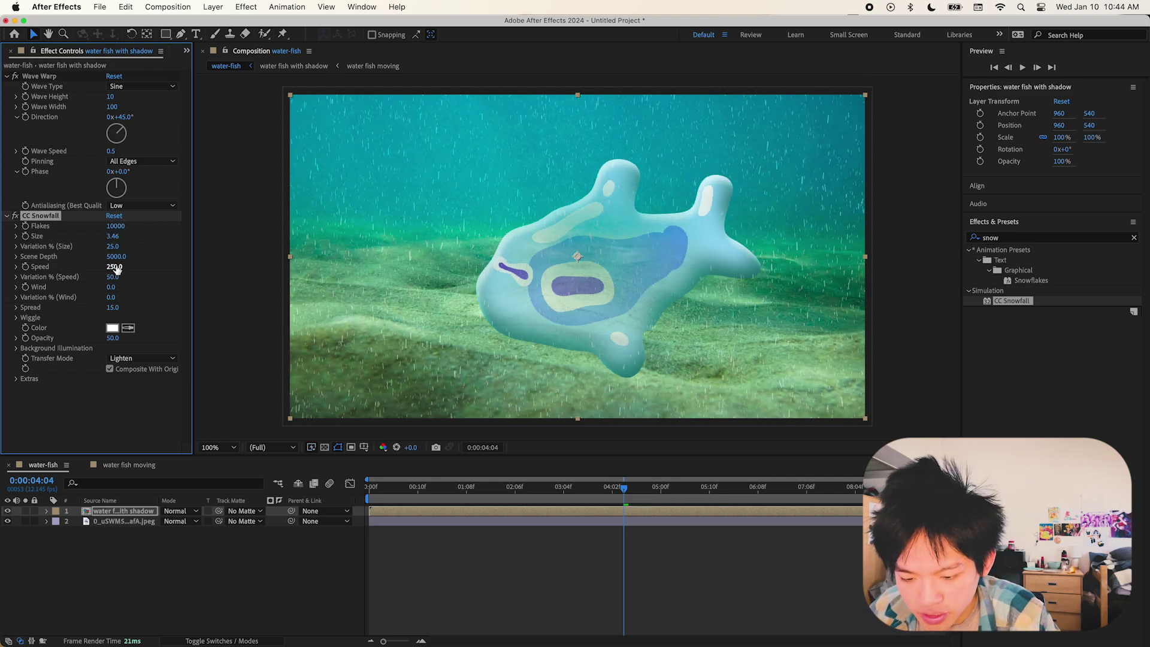
left_click_drag(116, 268, 206, 254)
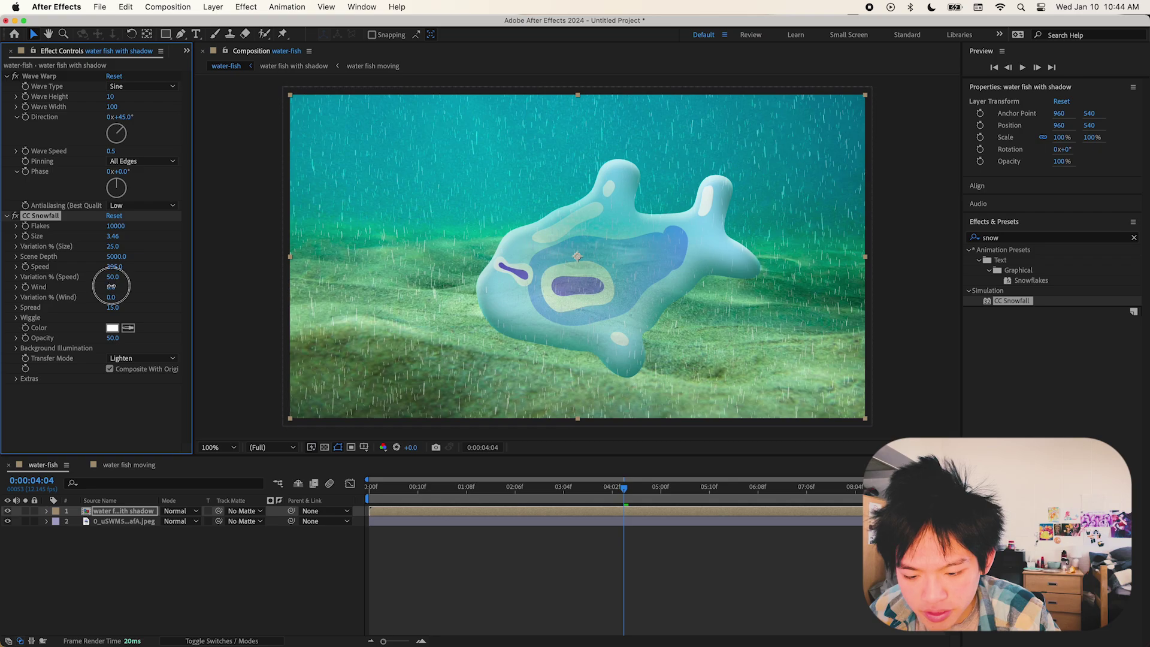
left_click_drag(110, 286, 206, 285)
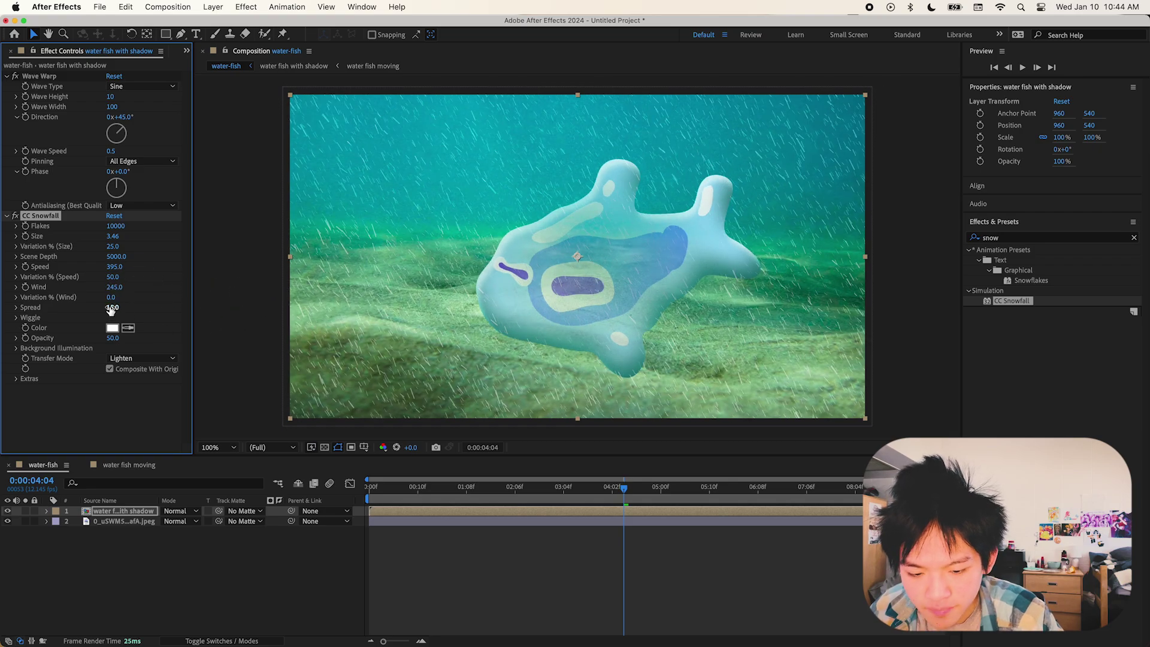
left_click_drag(110, 308, 159, 308)
mouse_move(119, 228)
left_mouse_down()
mouse_move(50, 320)
mouse_move(84, 281)
left_mouse_up()
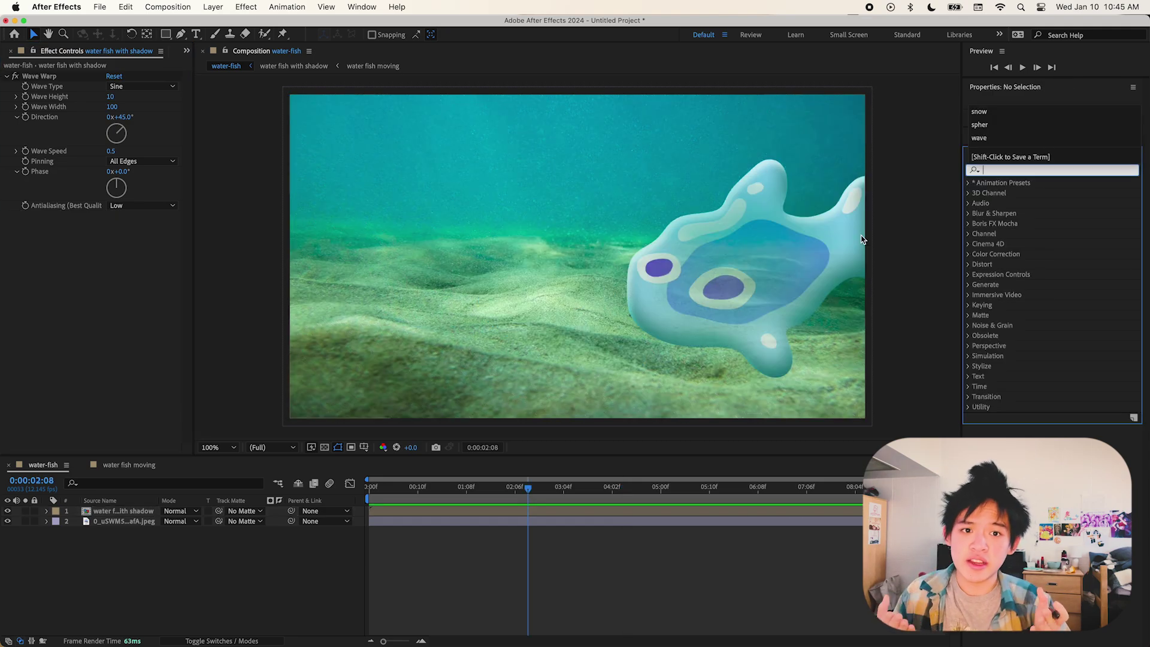
key("Escape")
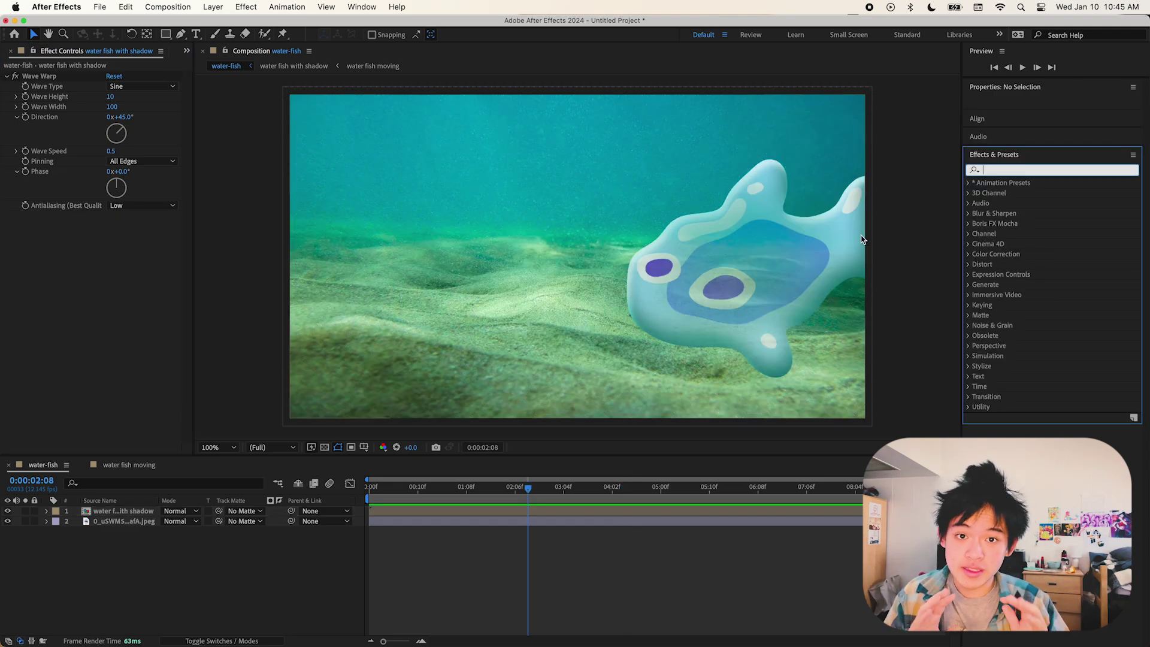
Step: Create a pale cyan solid layer of 1920 × 1080 px in the water-fish composition
right_click(164, 563)
mouse_move(192, 488)
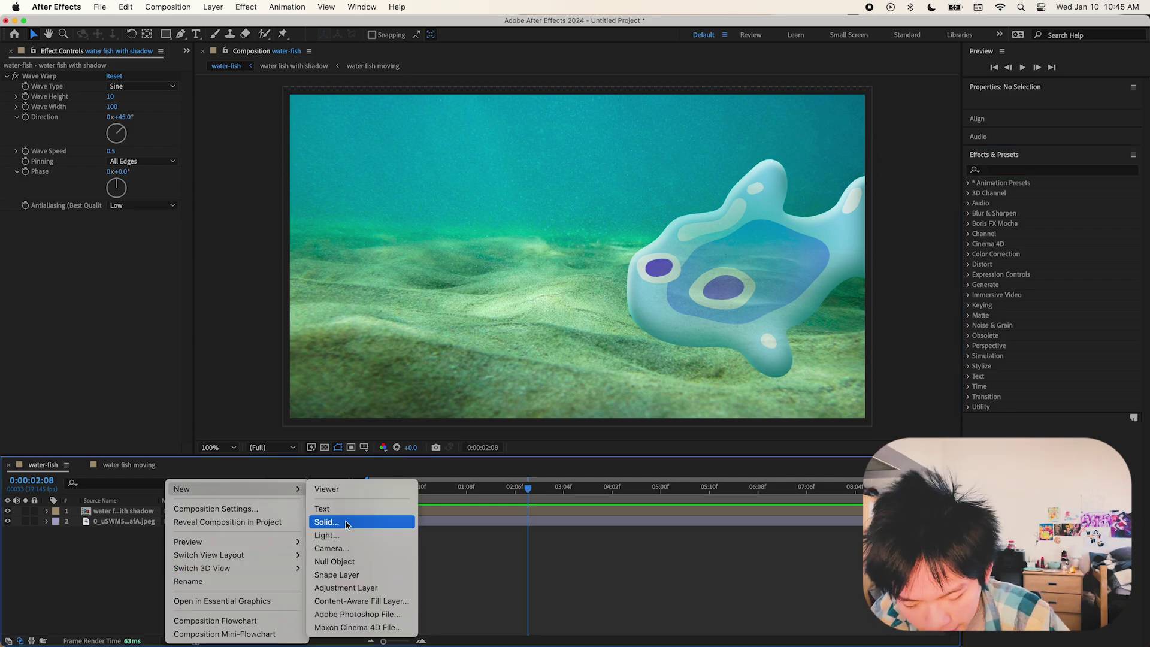
left_click(347, 523)
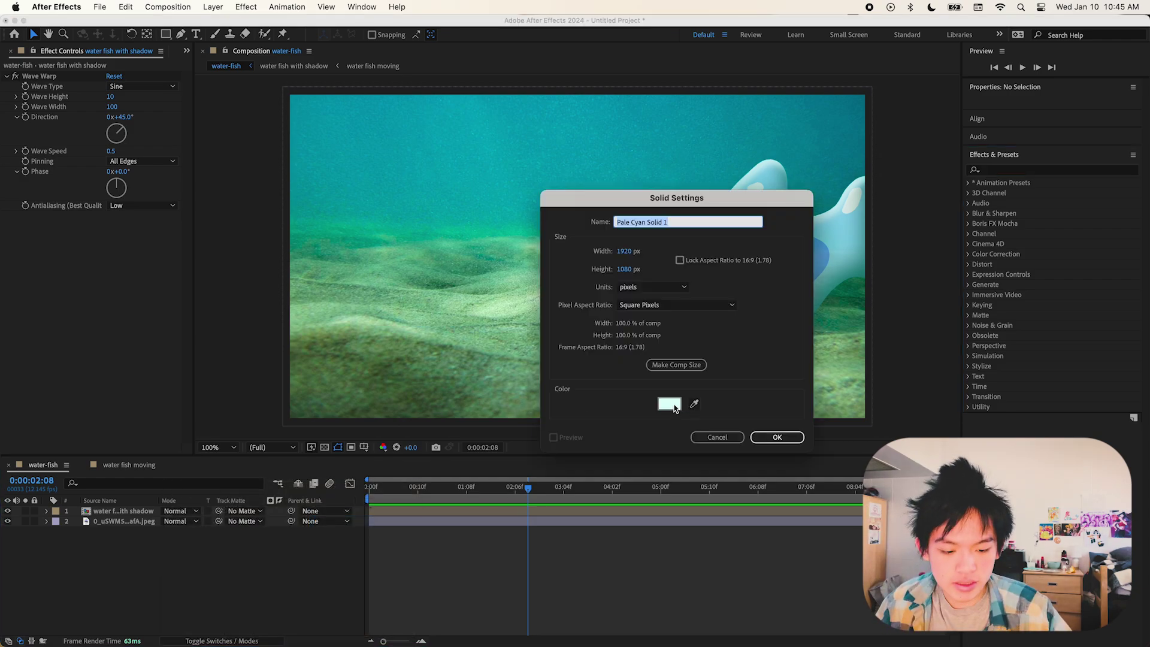
left_click(776, 437)
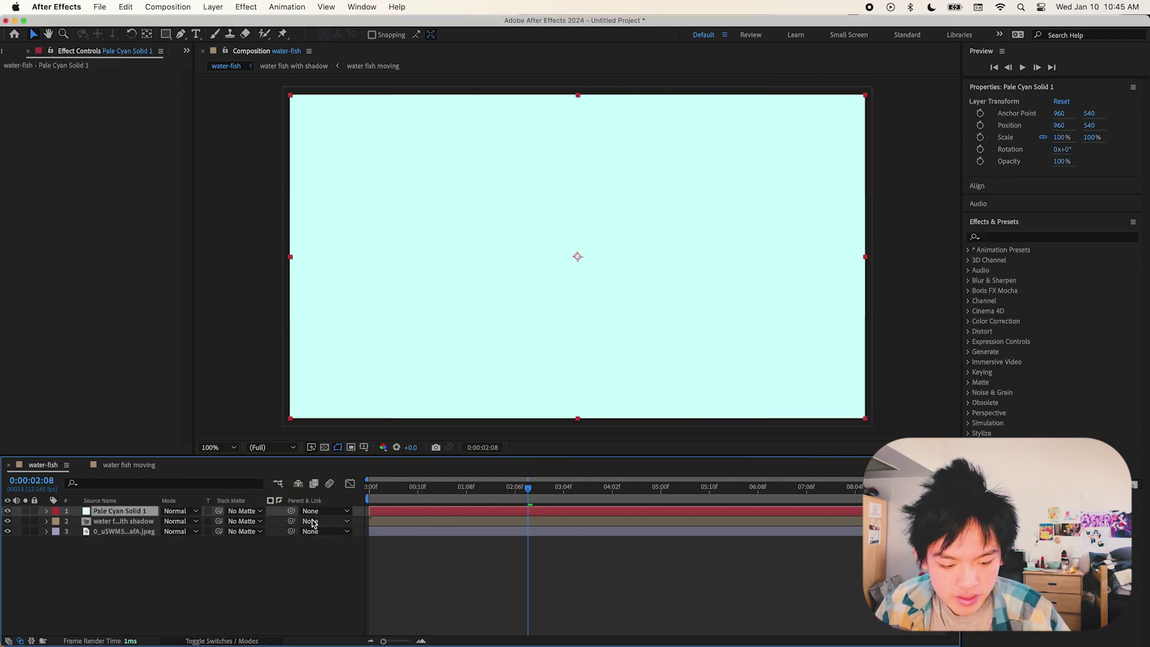
Step: Apply the Fractal Noise effect to the pale cyan solid
right_click(120, 512)
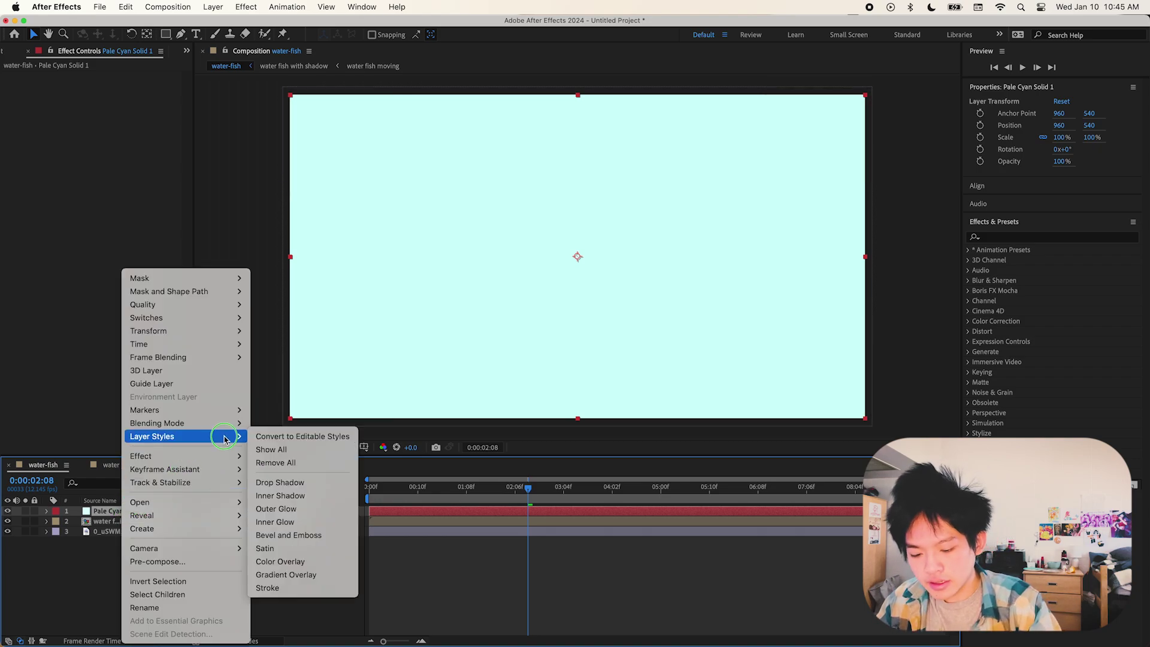
mouse_move(221, 456)
mouse_move(325, 455)
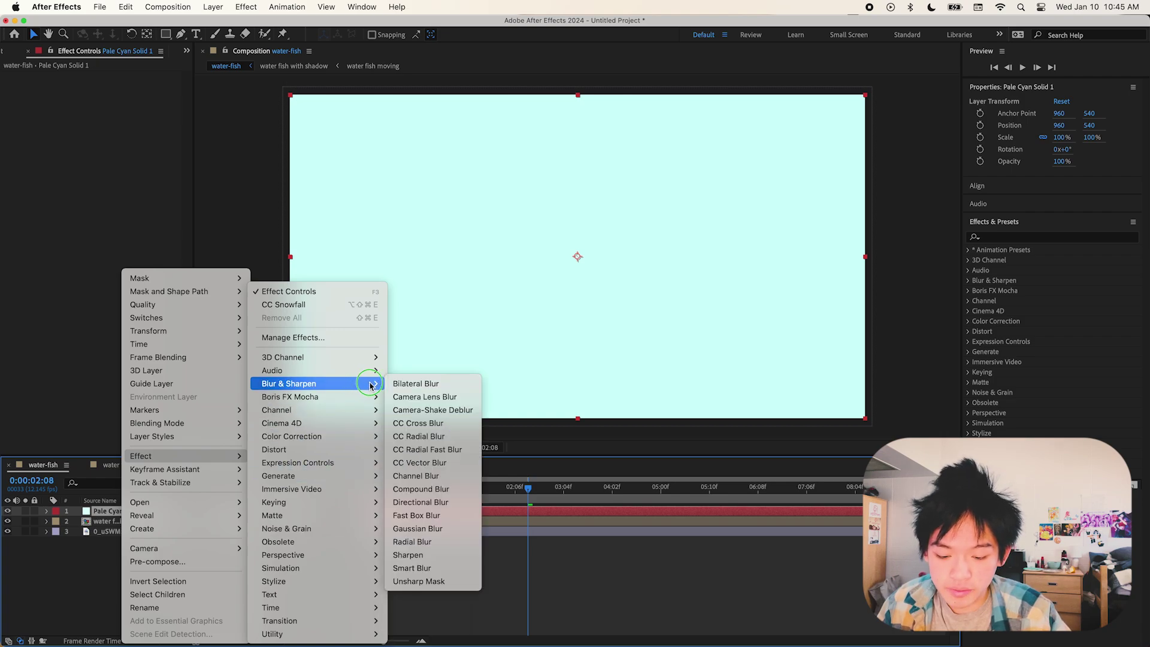
mouse_move(324, 533)
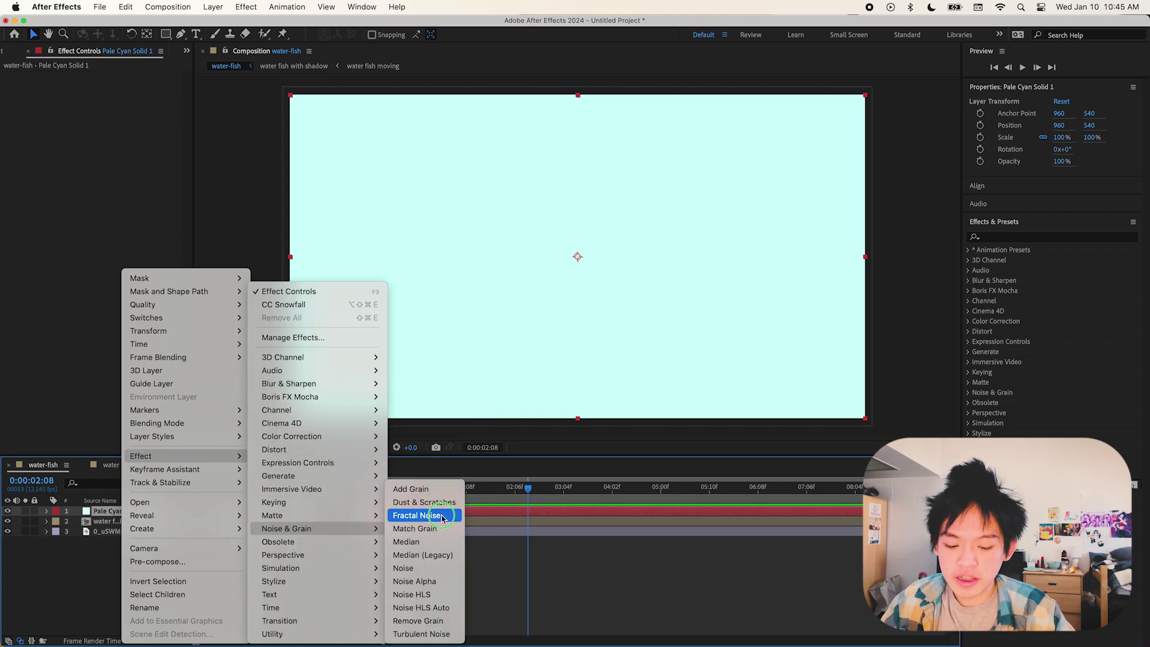
left_click(442, 517)
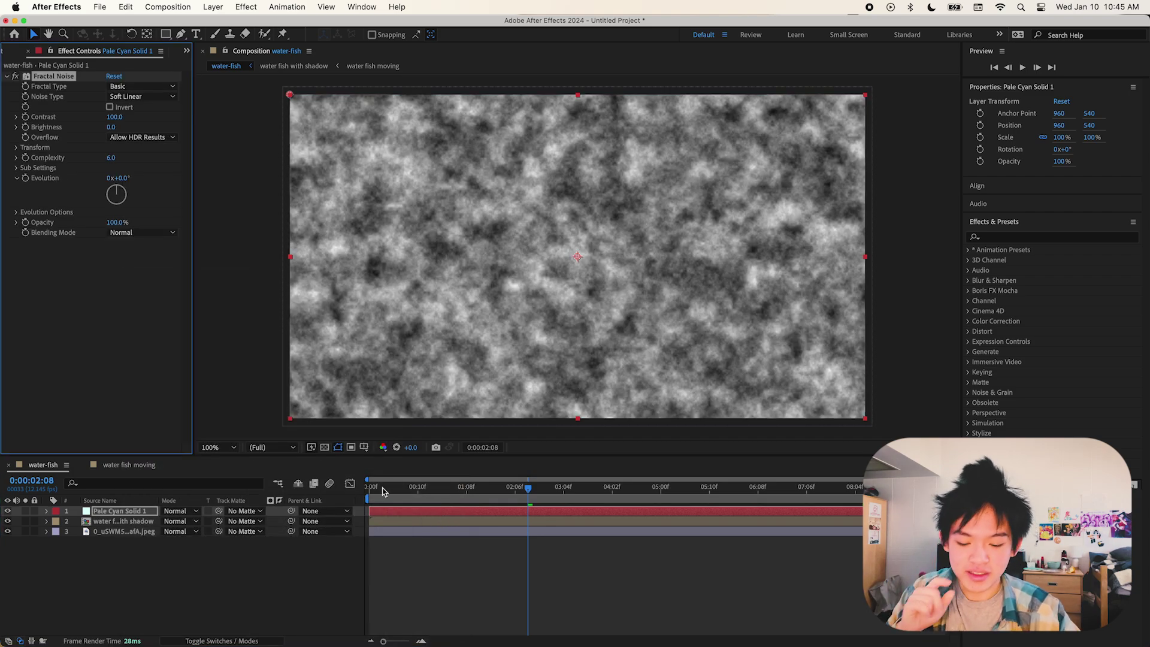
Step: Keyframe Fractal Noise's Evolution at 0° on the first frame and 360° on the last frame, 0:00:09:09
left_click_drag(384, 490, 354, 490)
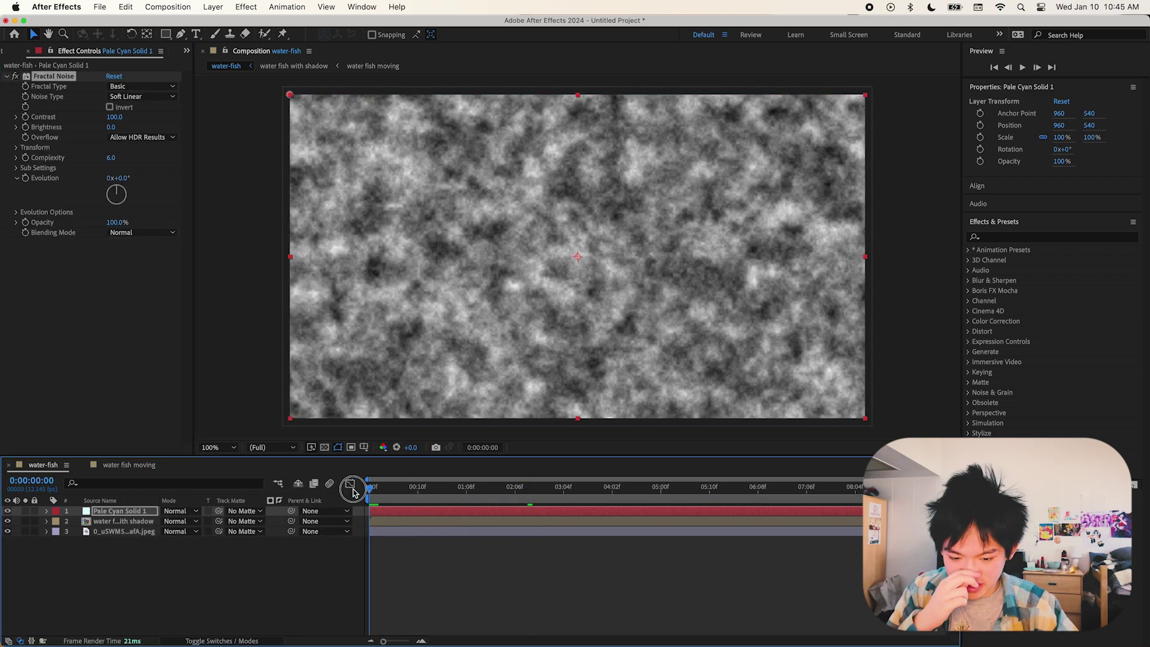
left_click(26, 179)
key("End")
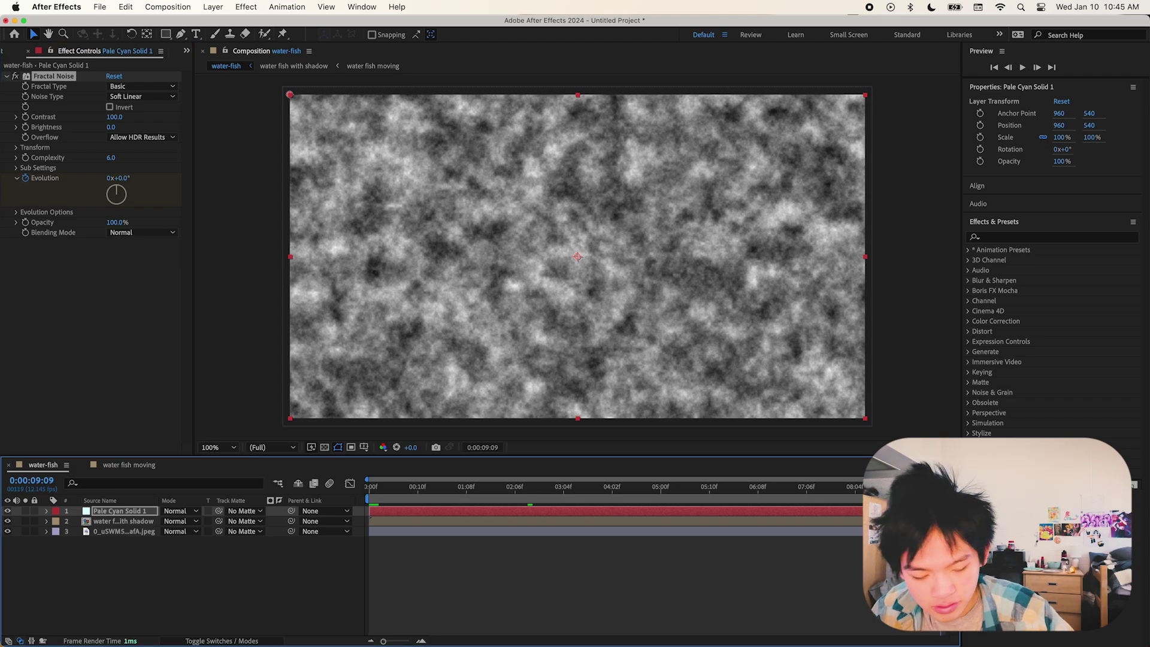
left_click(121, 177)
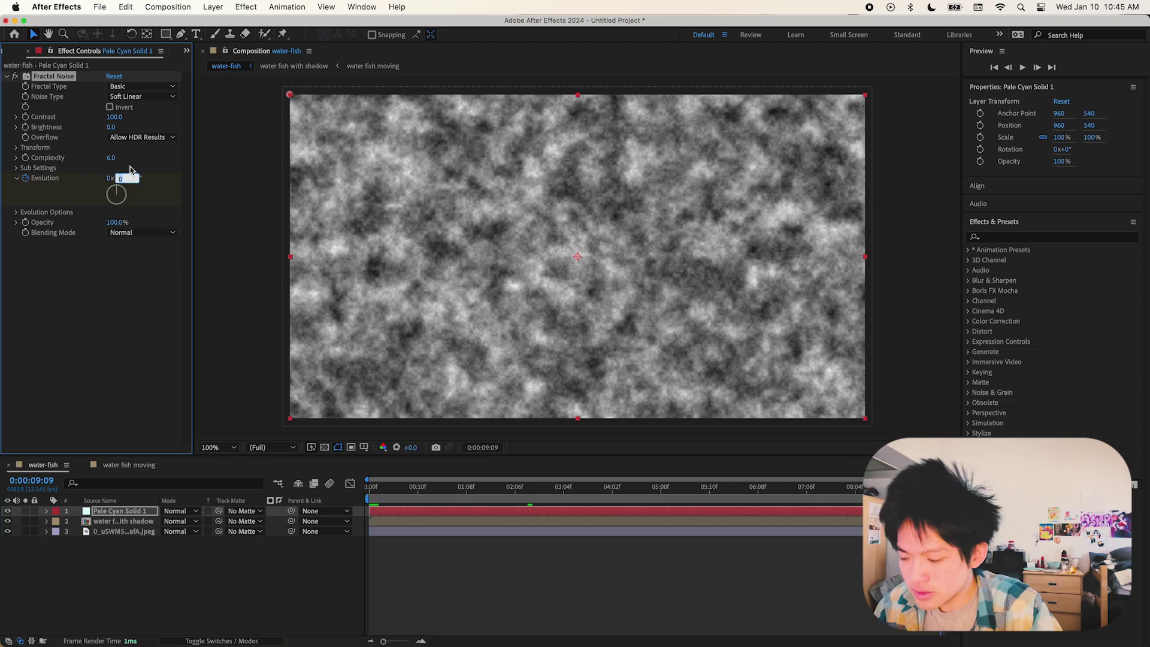
type("360")
key("Return")
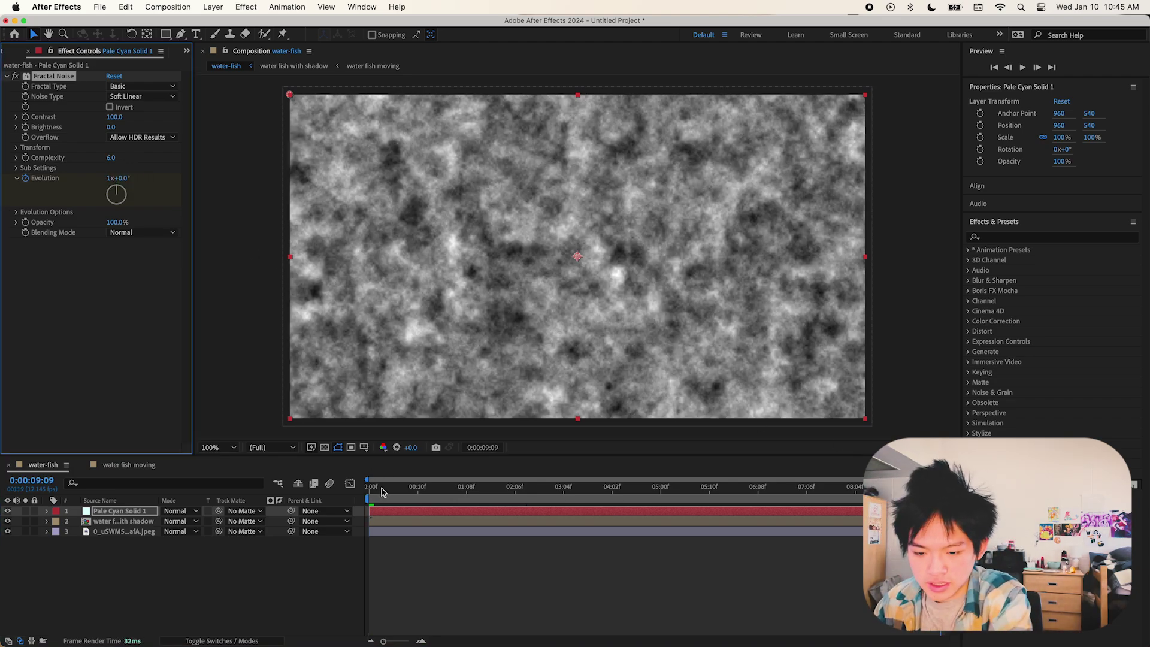
Step: Preview the noise animation and raise the number of Evolution revolutions on the last frame
left_click_drag(381, 491, 342, 489)
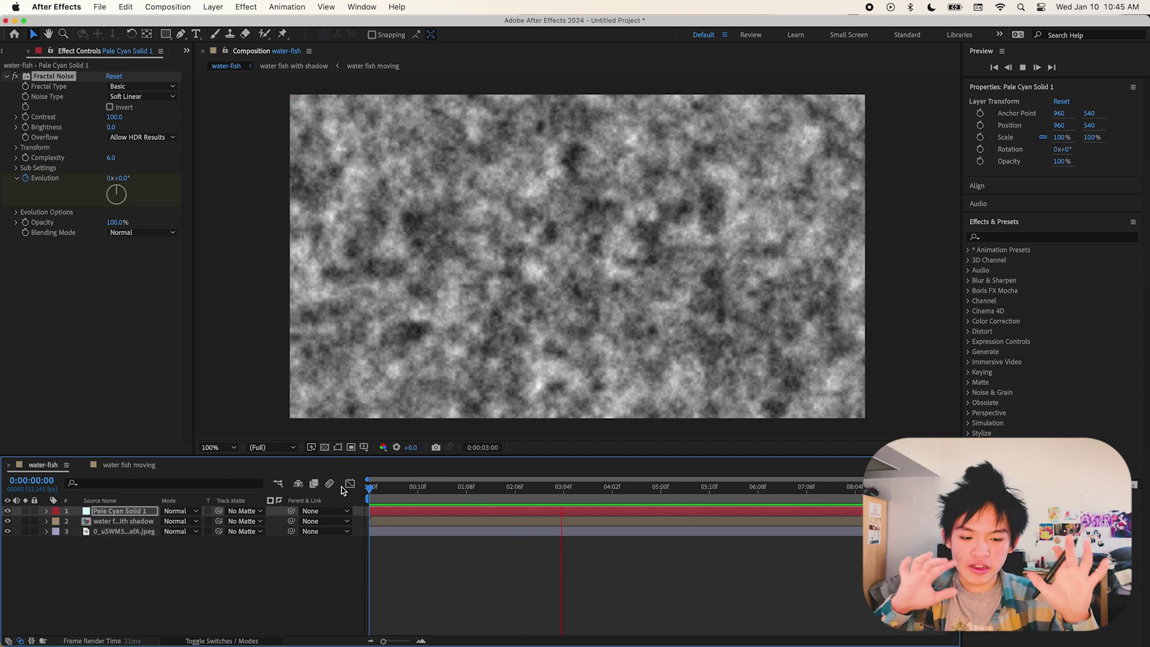
key("space")
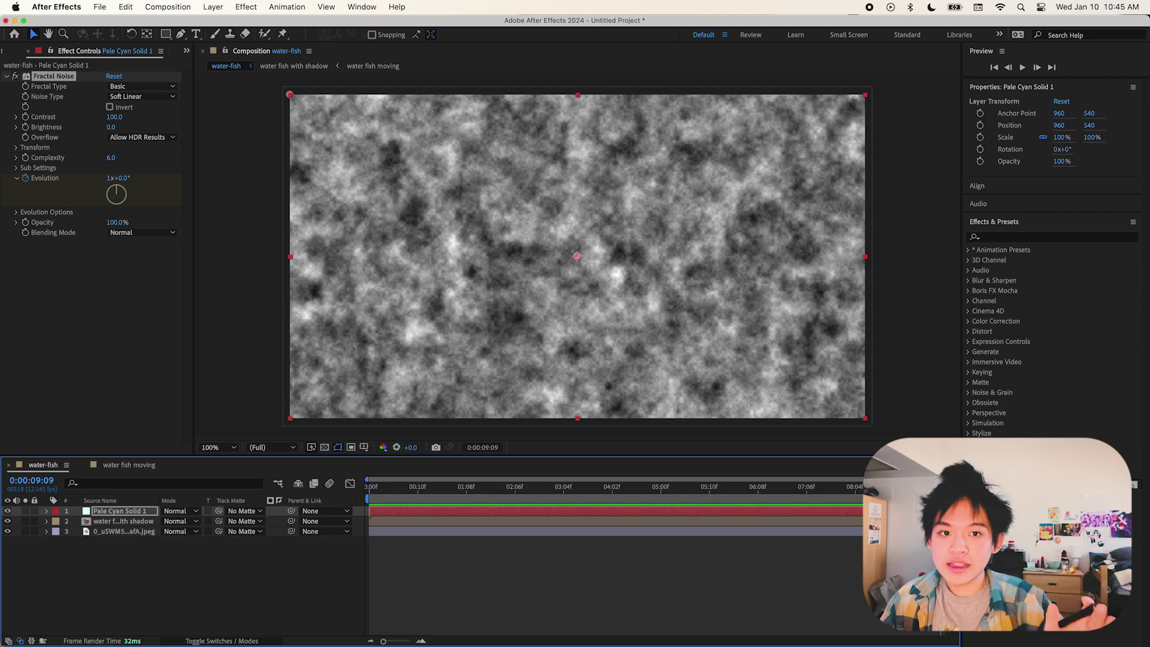
left_click(115, 179)
left_click(518, 486)
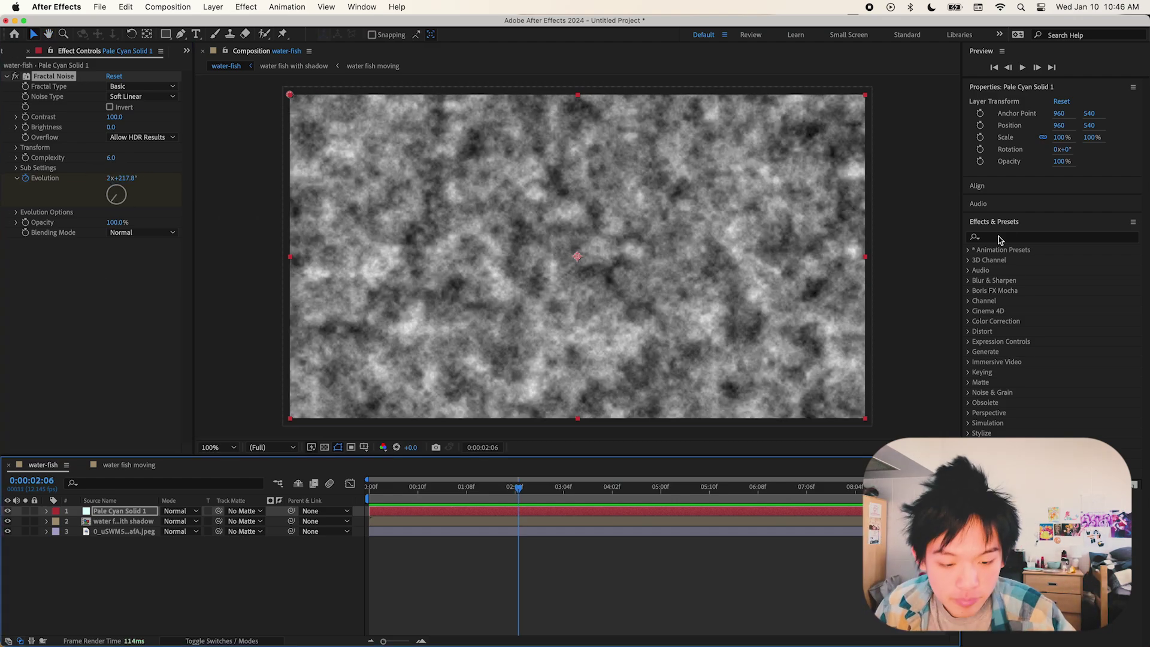
Step: Search the effects for "ray", apply CC Light Rays to the pale cyan solid and set its transfer mode to None
left_click(1012, 237)
type("ray")
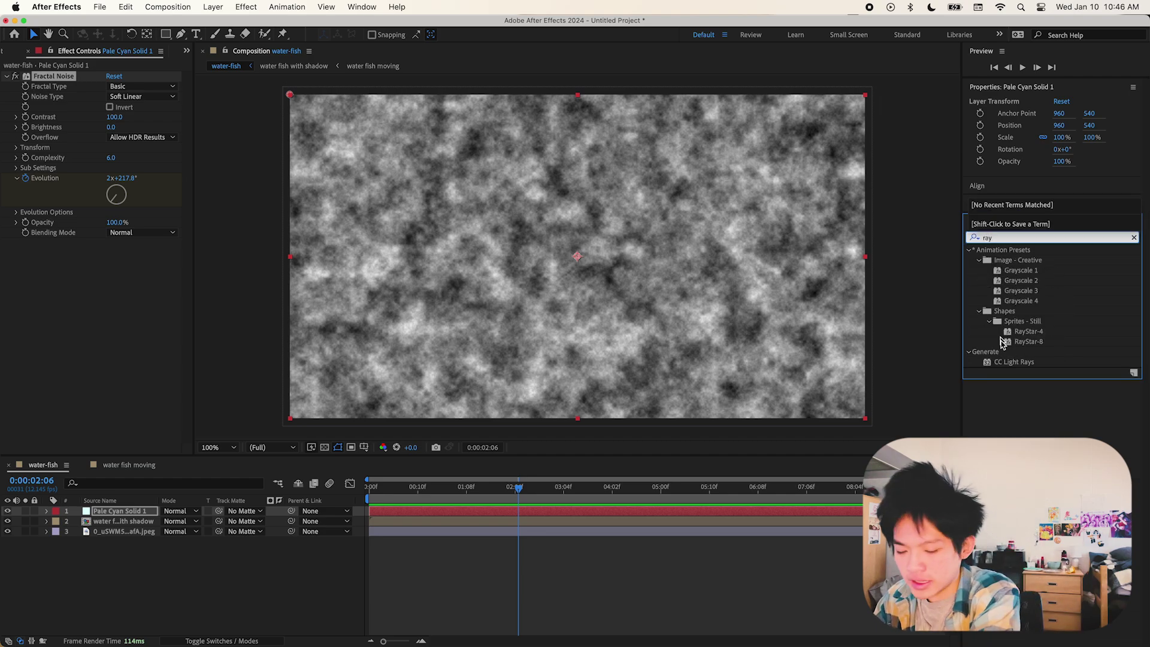
left_click(1012, 362)
left_click_drag(1020, 363, 119, 510)
left_click(144, 344)
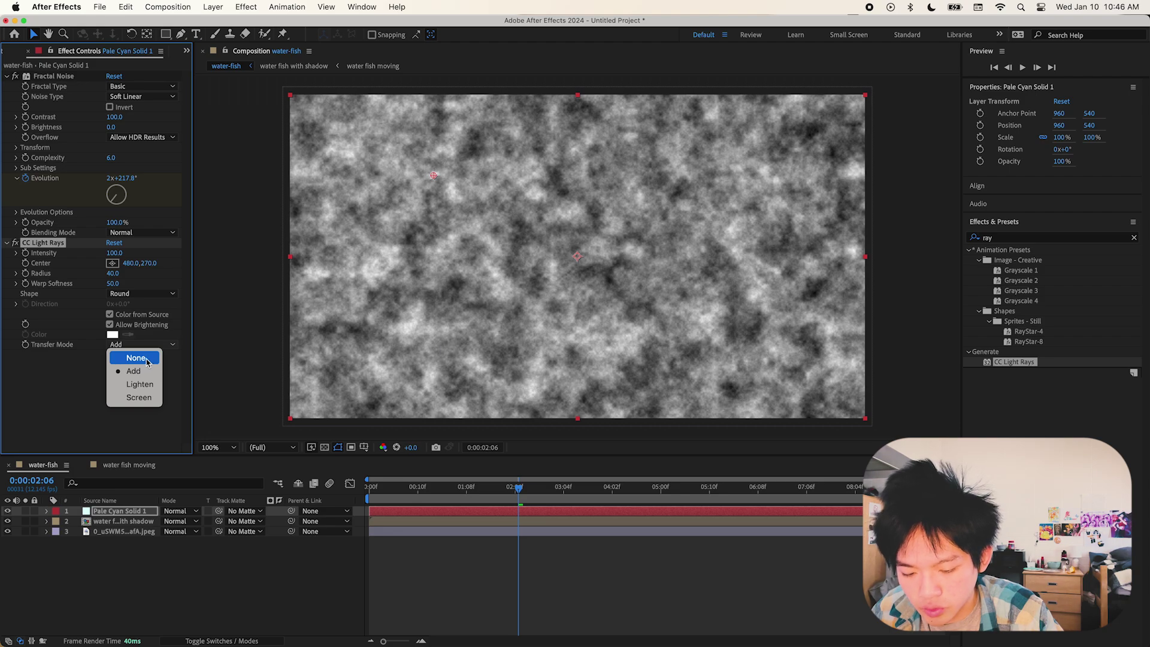
left_click(137, 358)
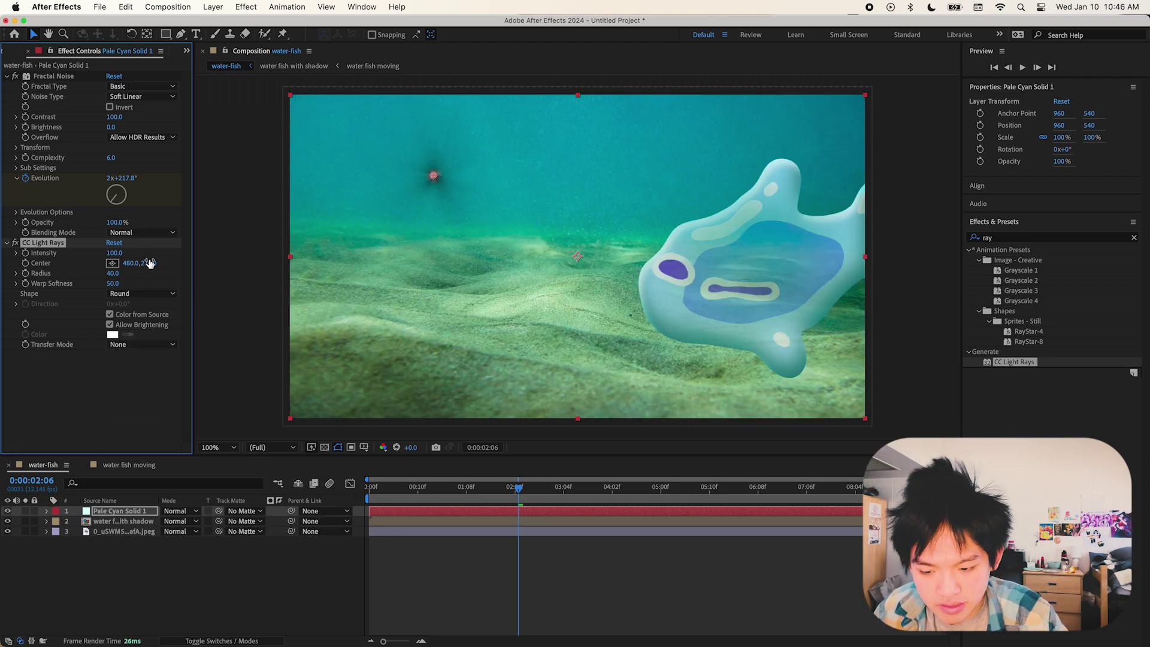
Step: Set the pale cyan solid's blending mode to Lighten and scale the layer to 161%
left_click(46, 511)
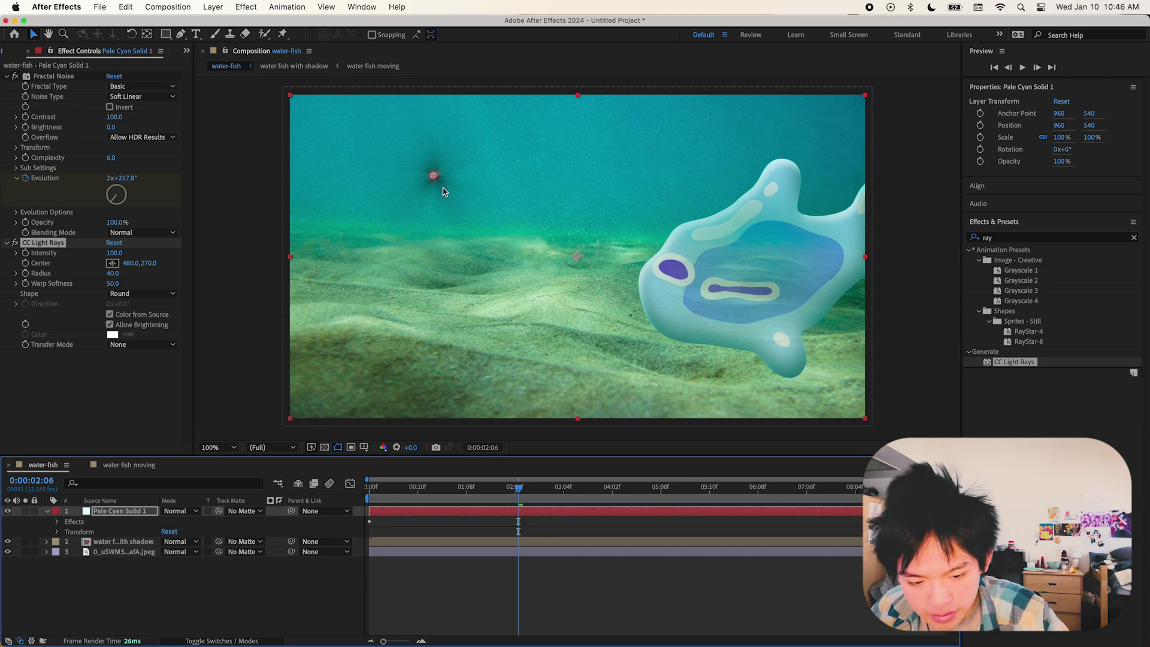
left_click(186, 511)
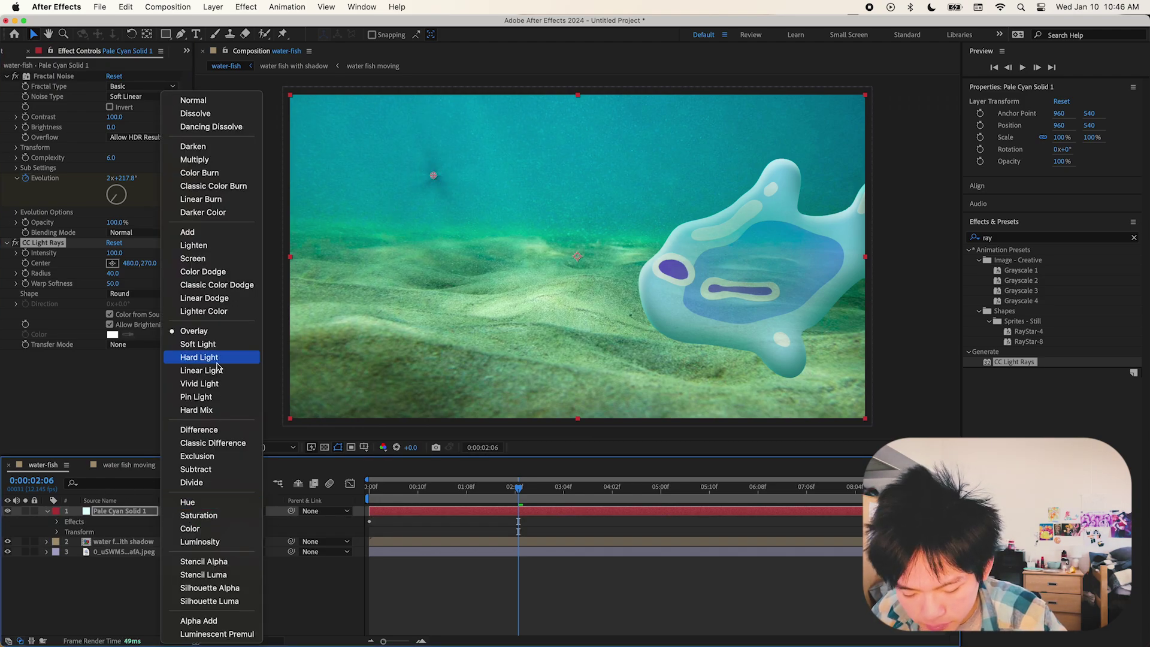
left_click(203, 245)
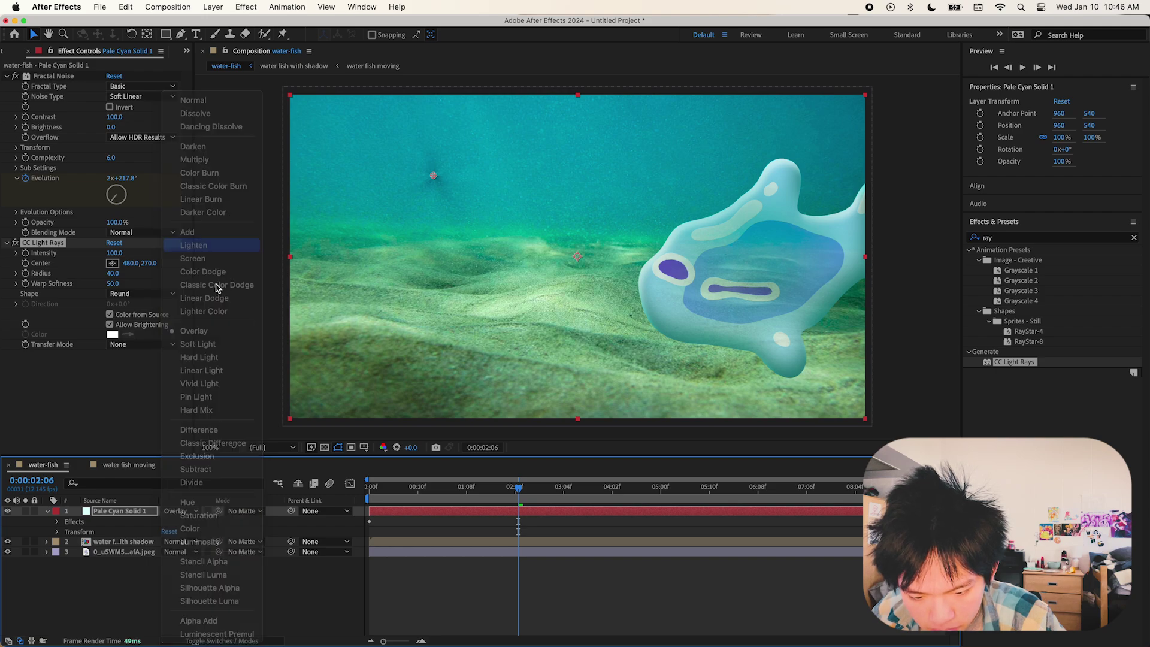
left_click(47, 510)
left_click(47, 511)
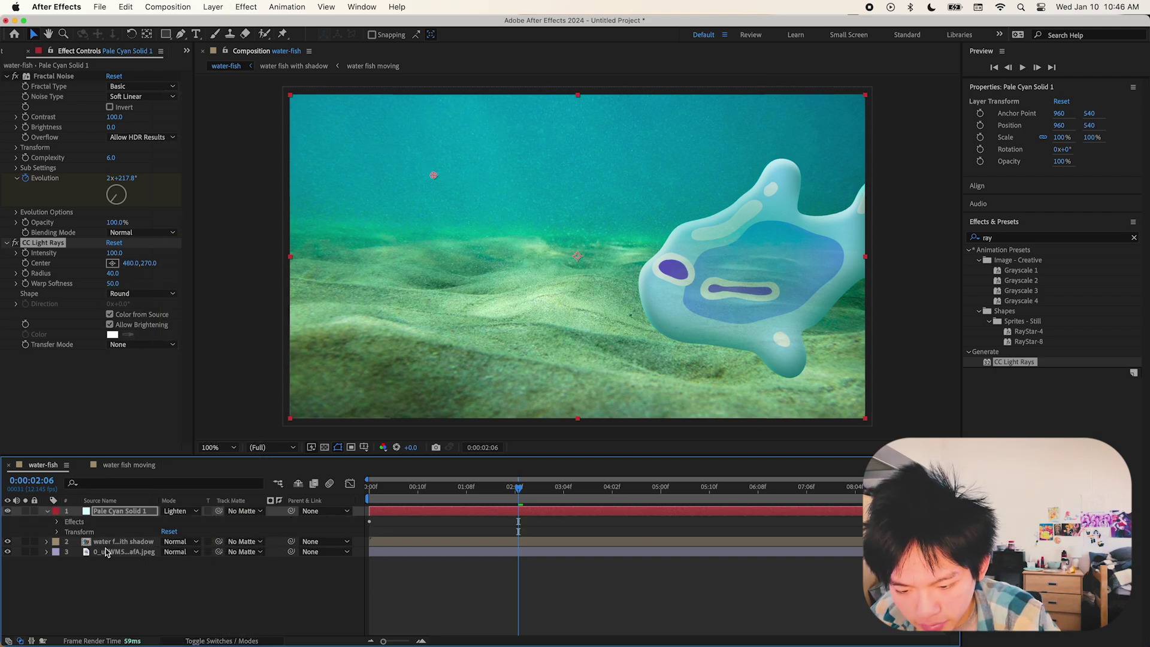
left_click(57, 532)
left_click_drag(194, 567, 224, 551)
Step: Set CC Light Rays to intensity 284, center 876, 70, radius 175 and warp softness 84
left_click_drag(115, 252, 240, 266)
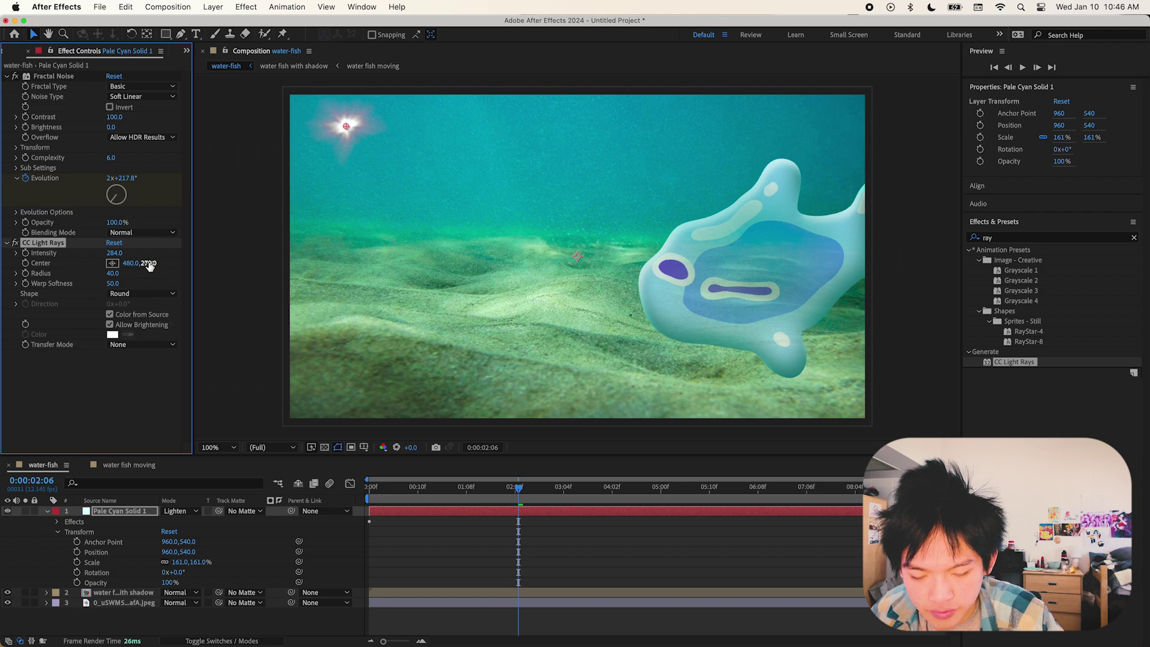
left_click_drag(154, 263, 191, 269)
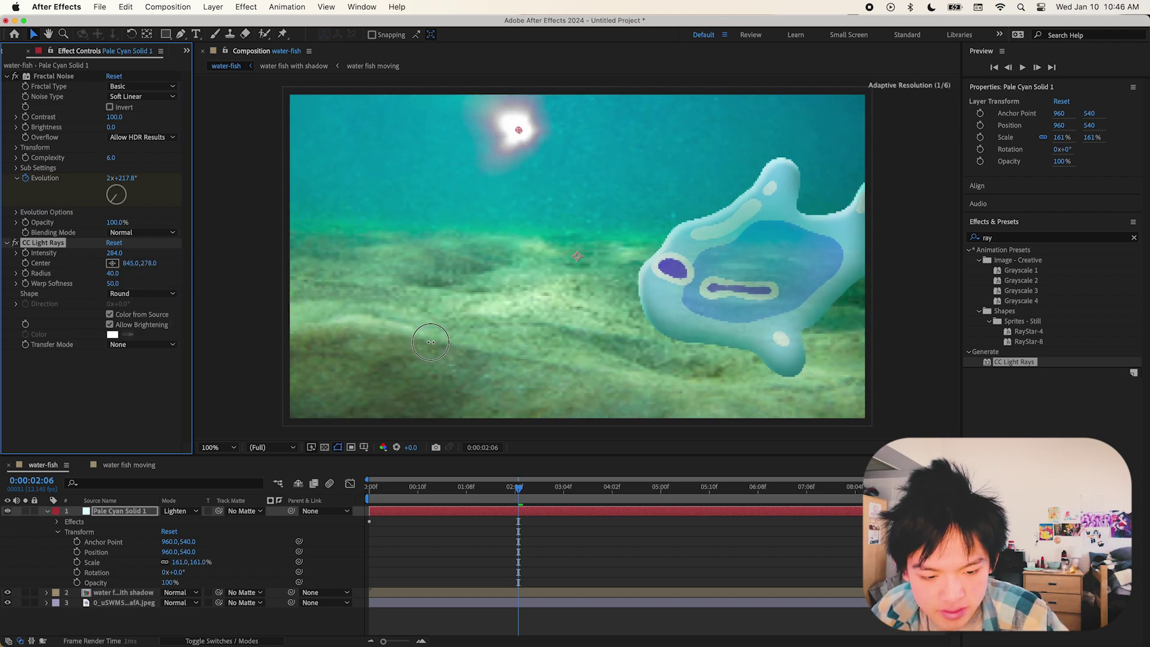
left_click_drag(112, 273, 96, 292)
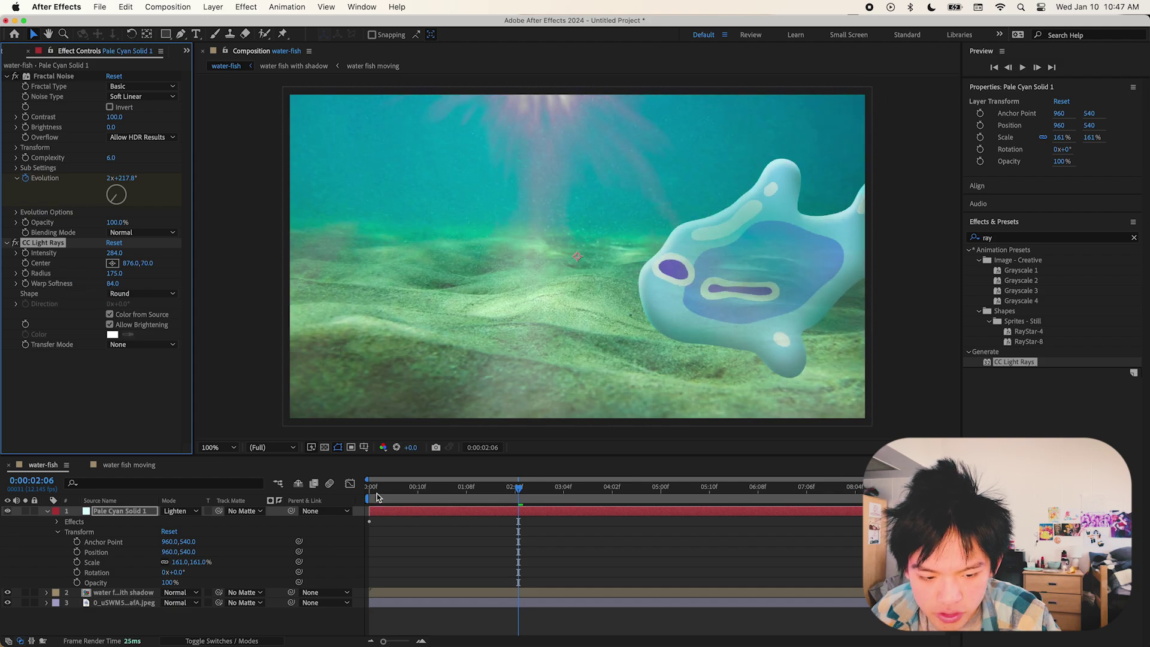
Step: Preview the light rays over the swimming fish from the start of the composition
left_click_drag(393, 488, 369, 487)
key("space")
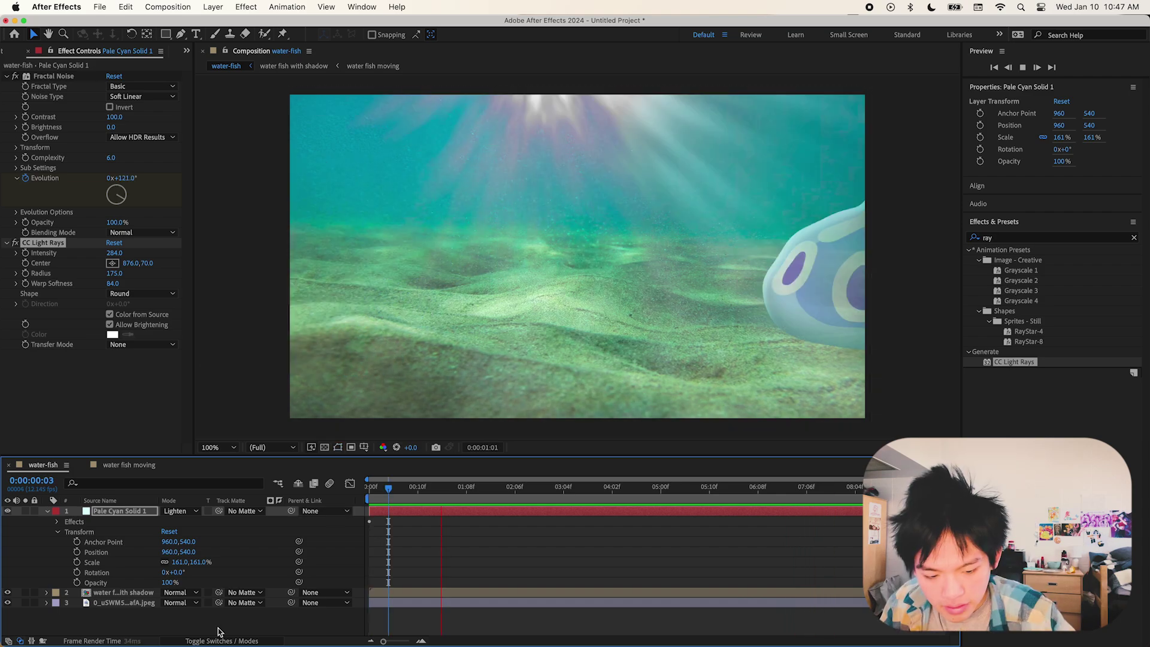
key("space")
key("space")
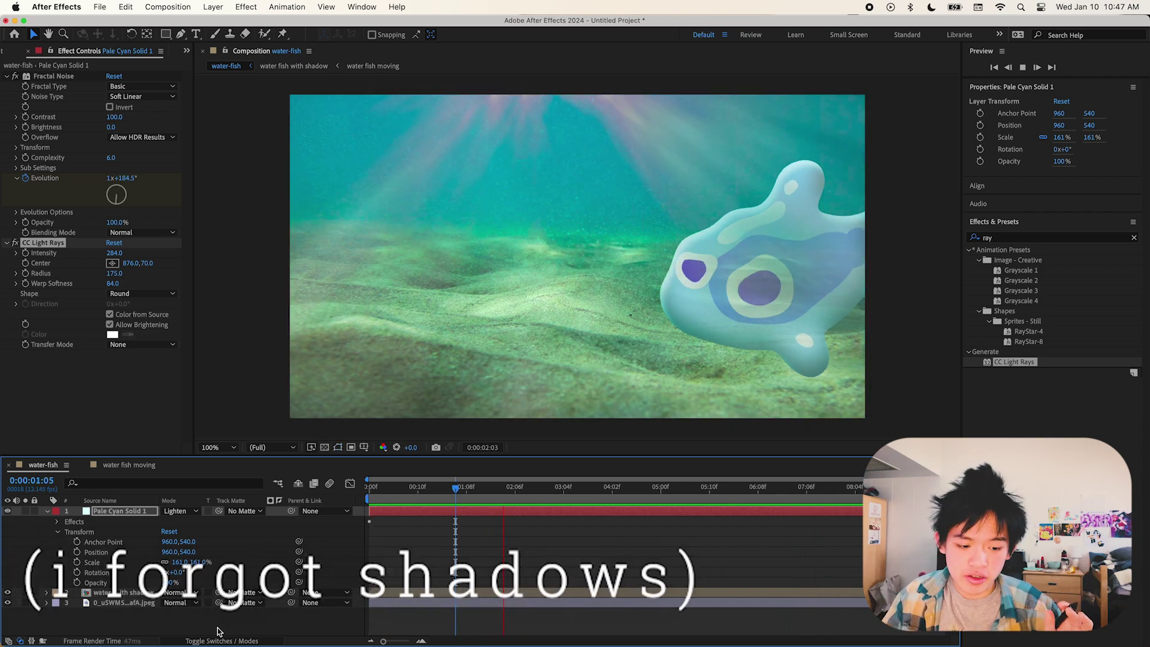
key("space")
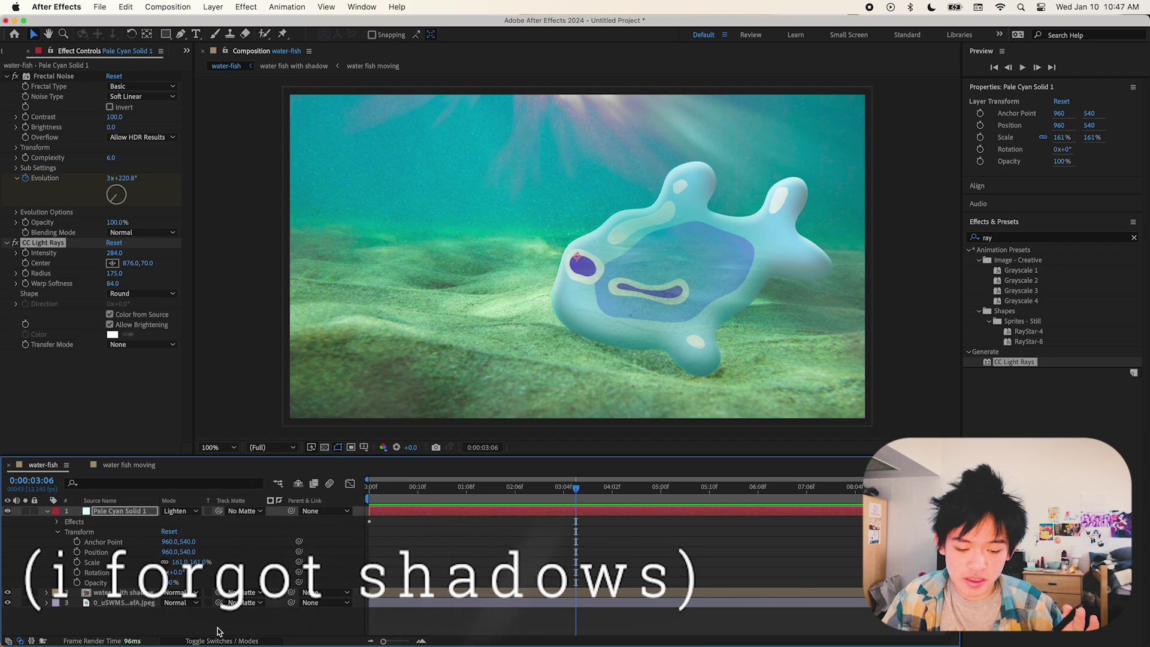
Step: Create a full-frame deep cyan solid (H 173°, S 87%, B 41%) and place it beneath the pale cyan solid
right_click(144, 622)
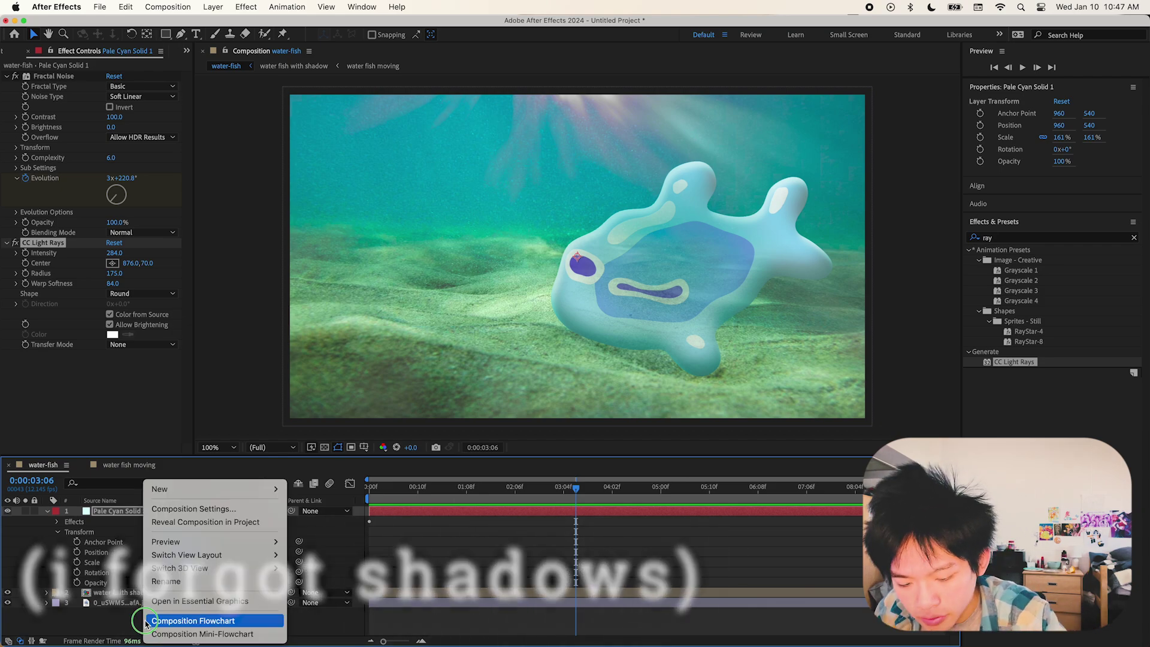
mouse_move(227, 489)
left_click(340, 525)
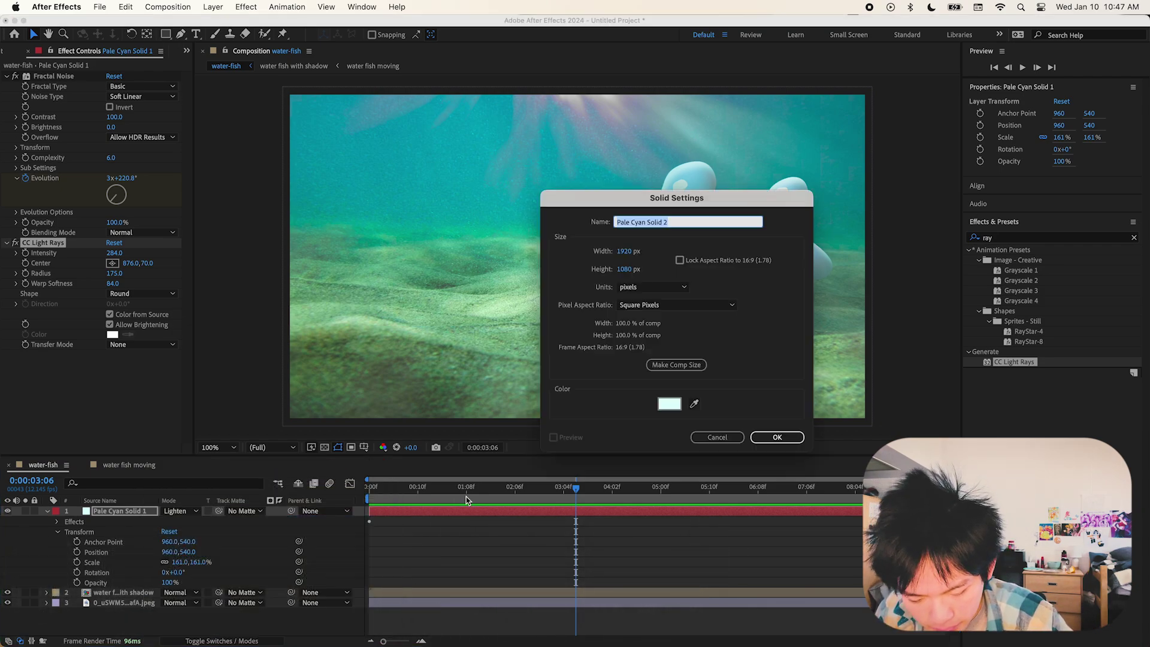
left_click(670, 404)
left_click(821, 426)
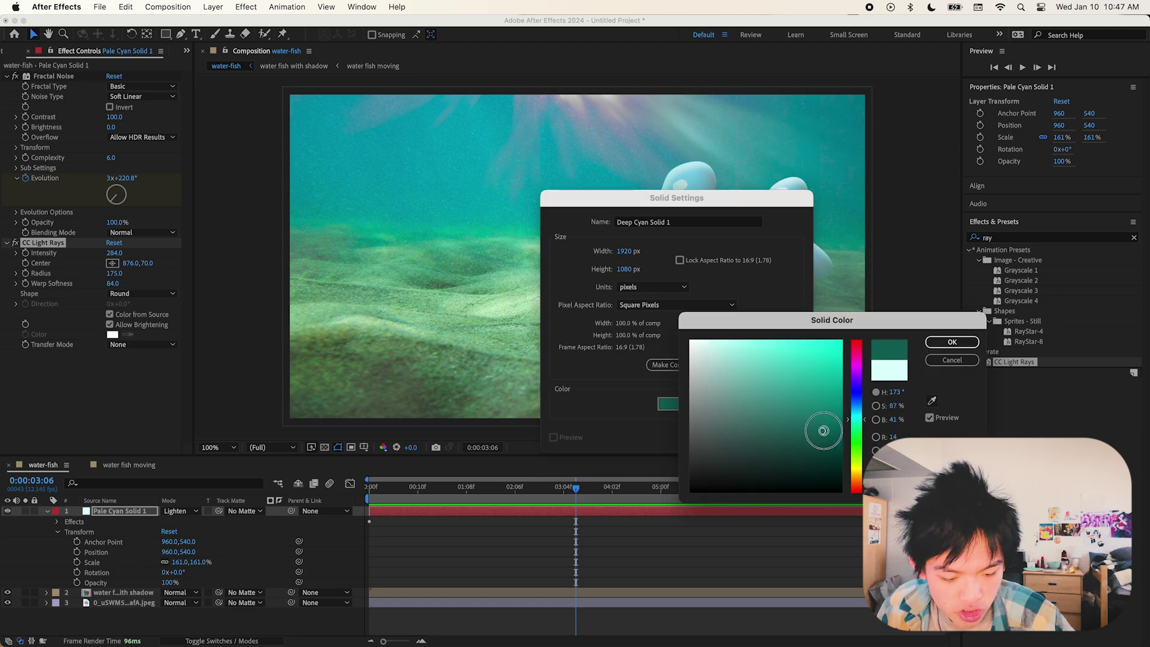
left_click(953, 340)
left_click(777, 438)
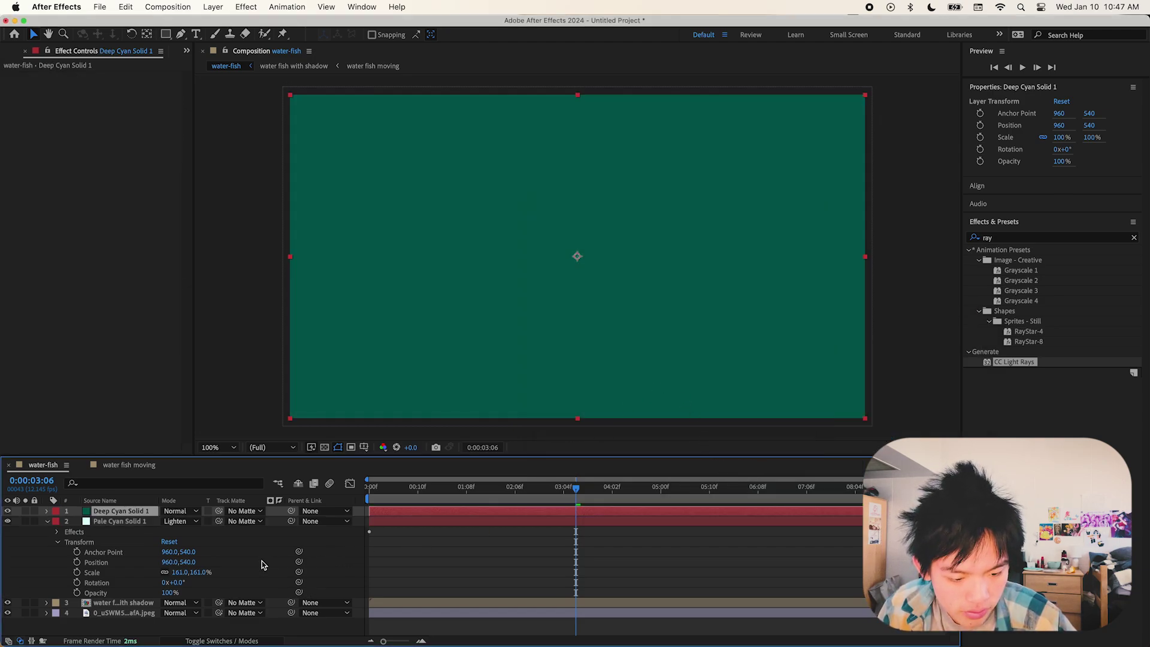
left_click_drag(108, 518, 114, 597)
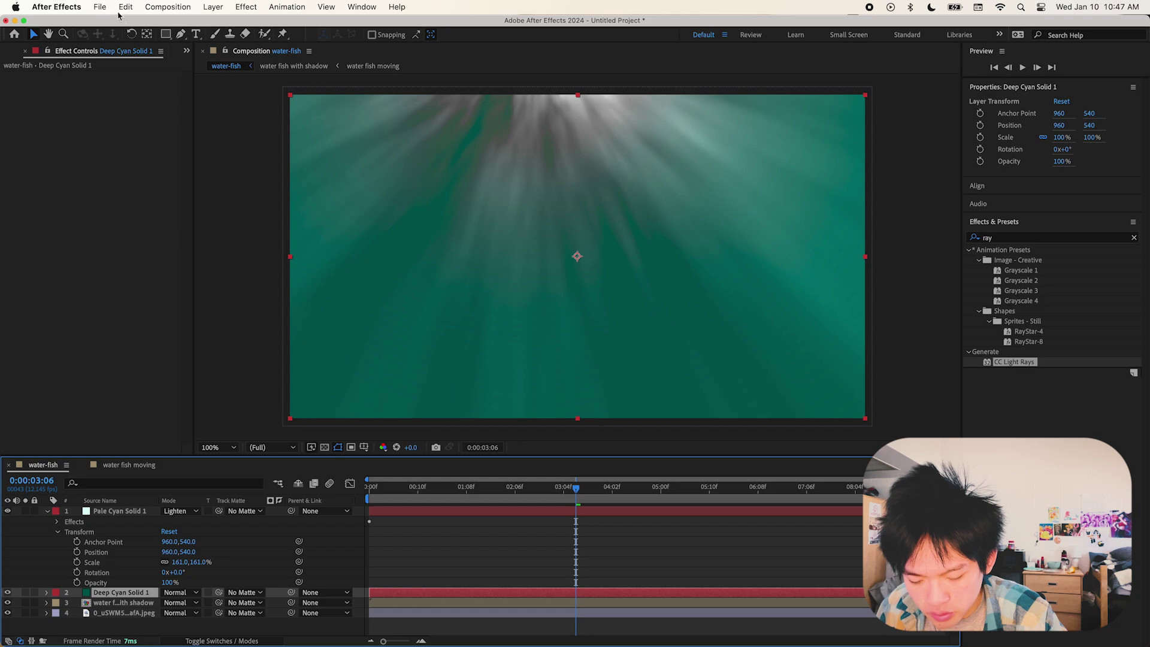
Step: Try to shape the deep cyan solid into a fish shadow with a keyframed pen mask, and remove the solid
left_click(181, 34)
left_click_drag(638, 373, 661, 388)
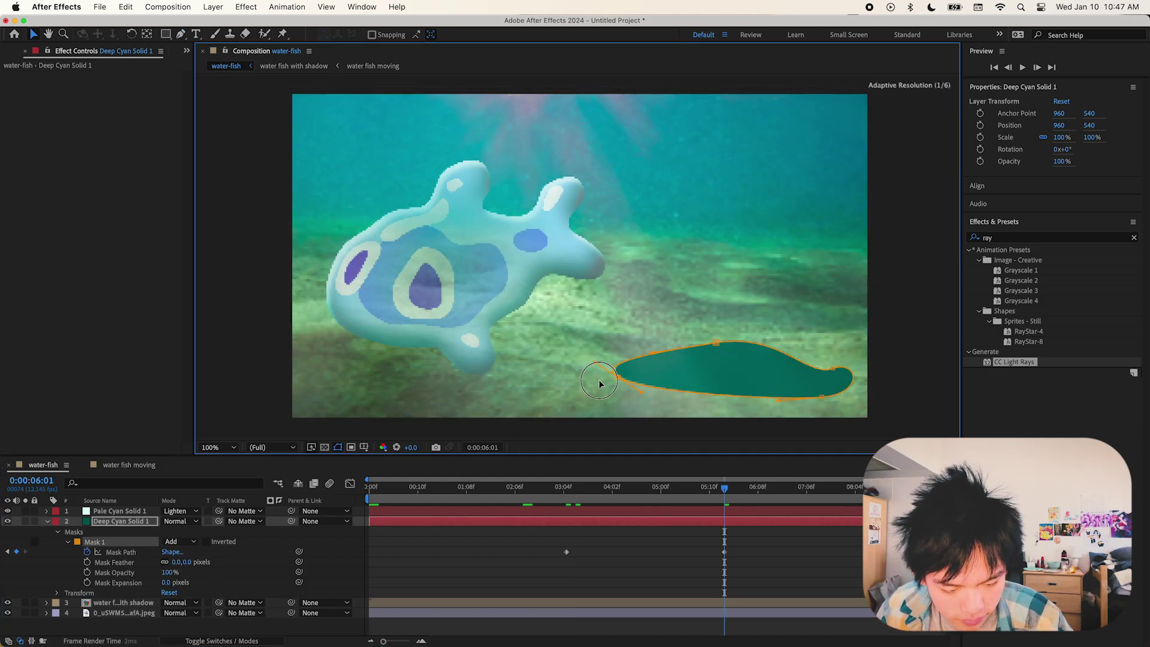
left_click_drag(688, 371, 383, 375)
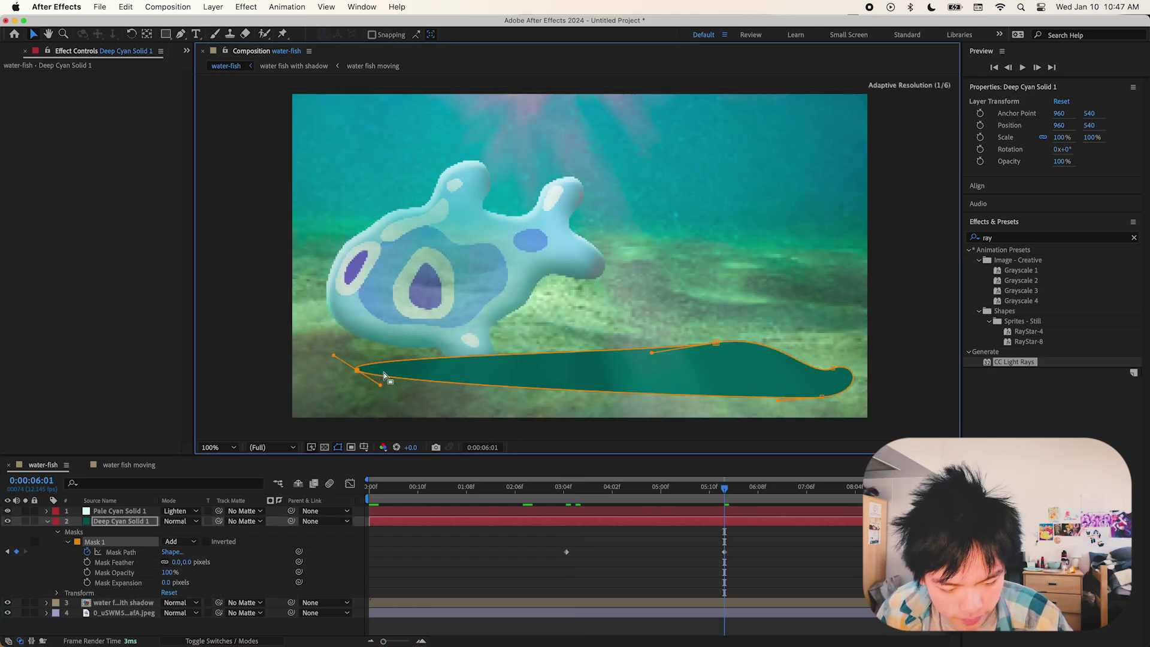
left_click_drag(832, 368, 437, 347)
left_click_drag(828, 379, 551, 347)
left_click_drag(823, 398, 554, 346)
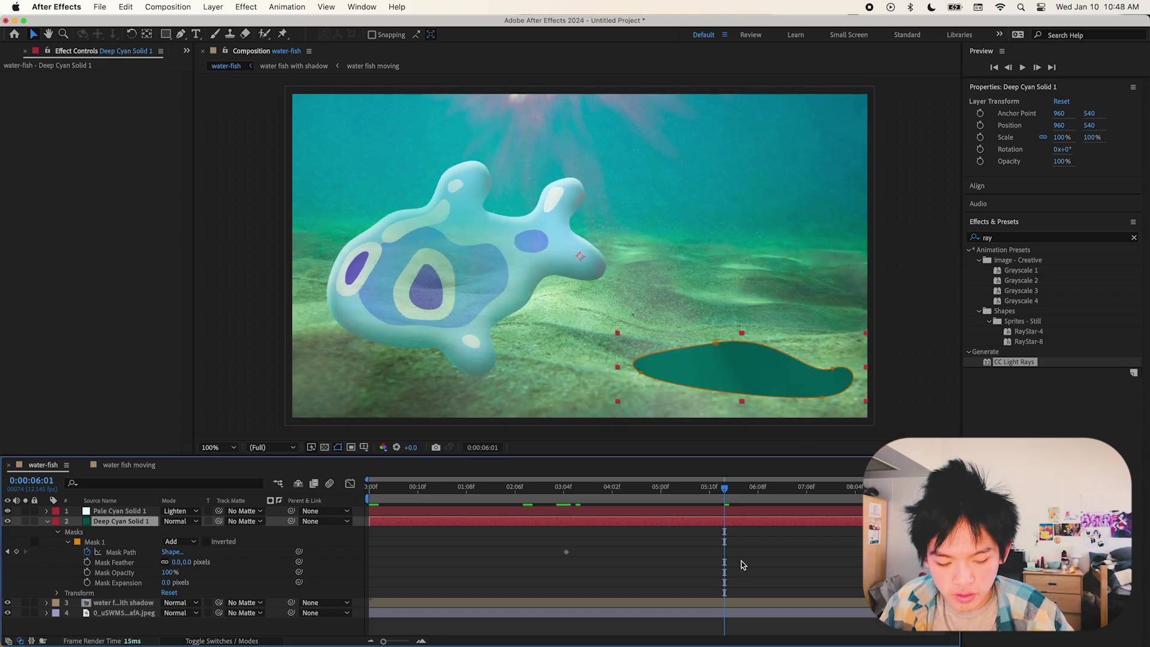
key("Delete")
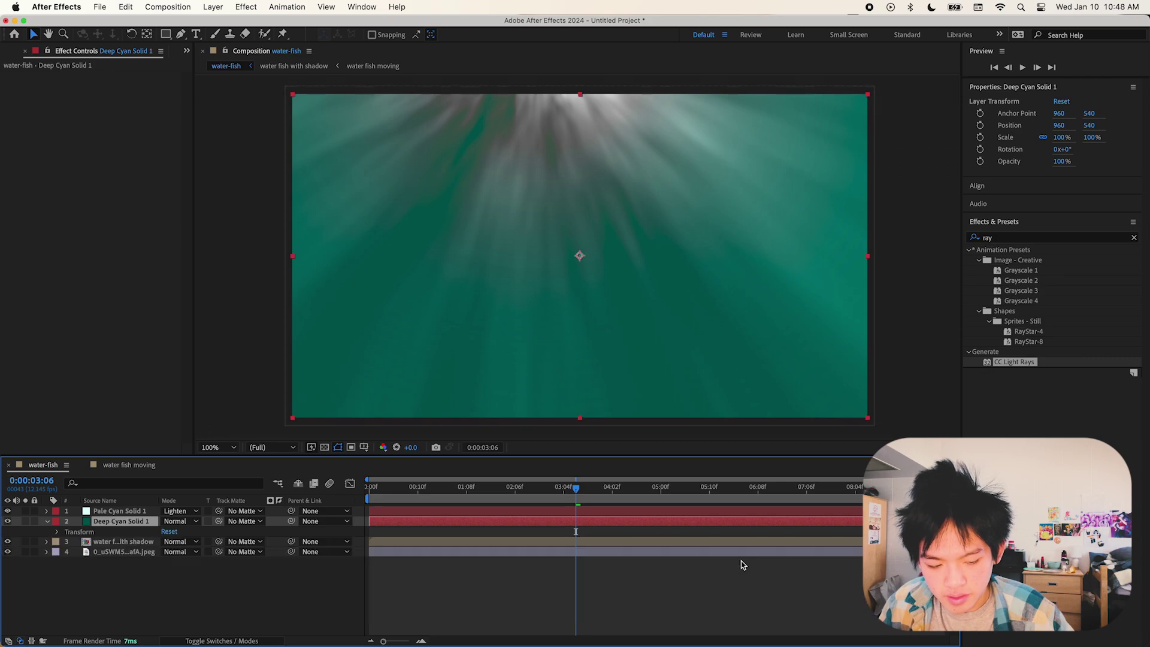
key("Delete")
Step: Duplicate the water fish with shadow layer, squash the lower copy to 37% height and move it down to Y 964
left_click(111, 523)
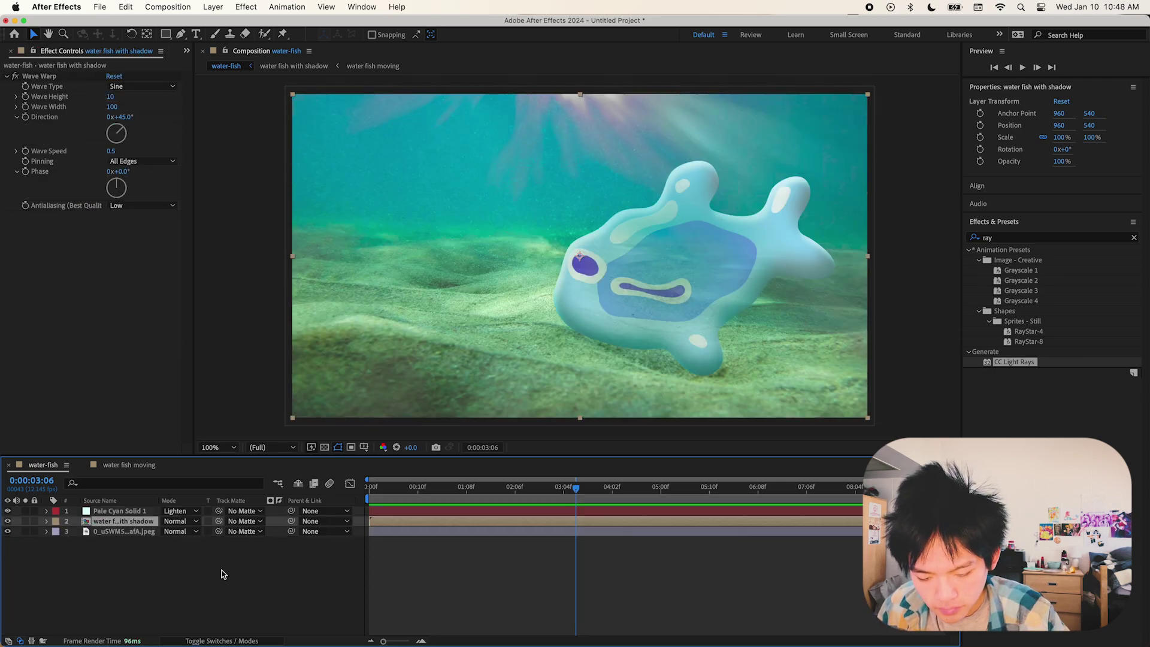
key("super+d")
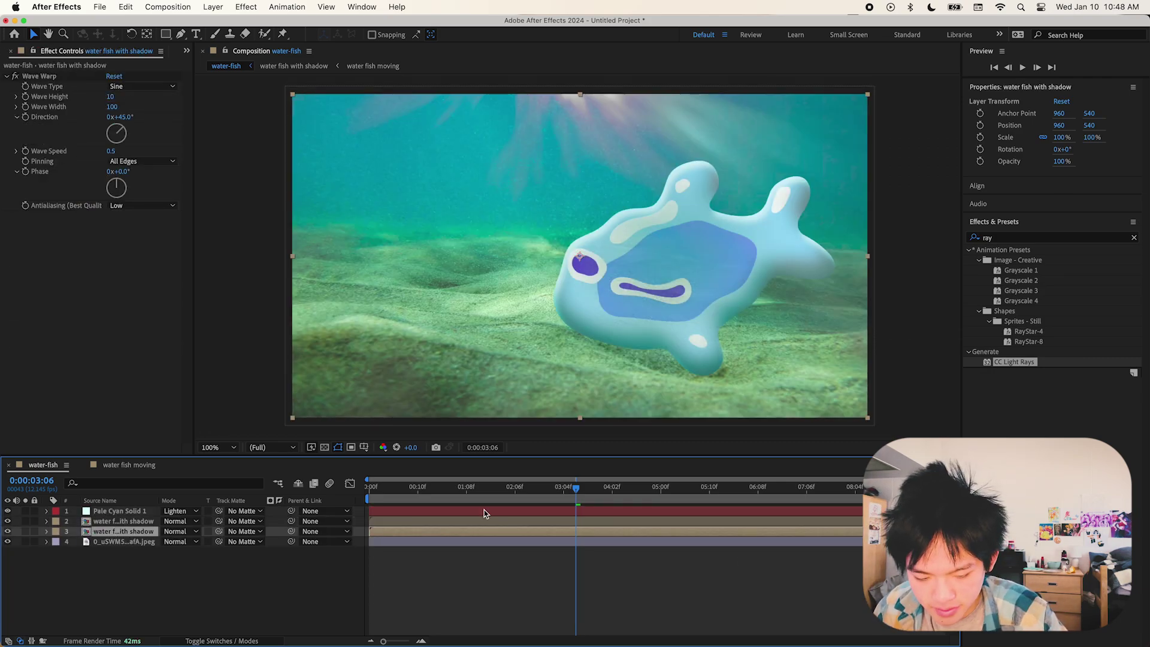
left_click_drag(579, 94, 610, 189)
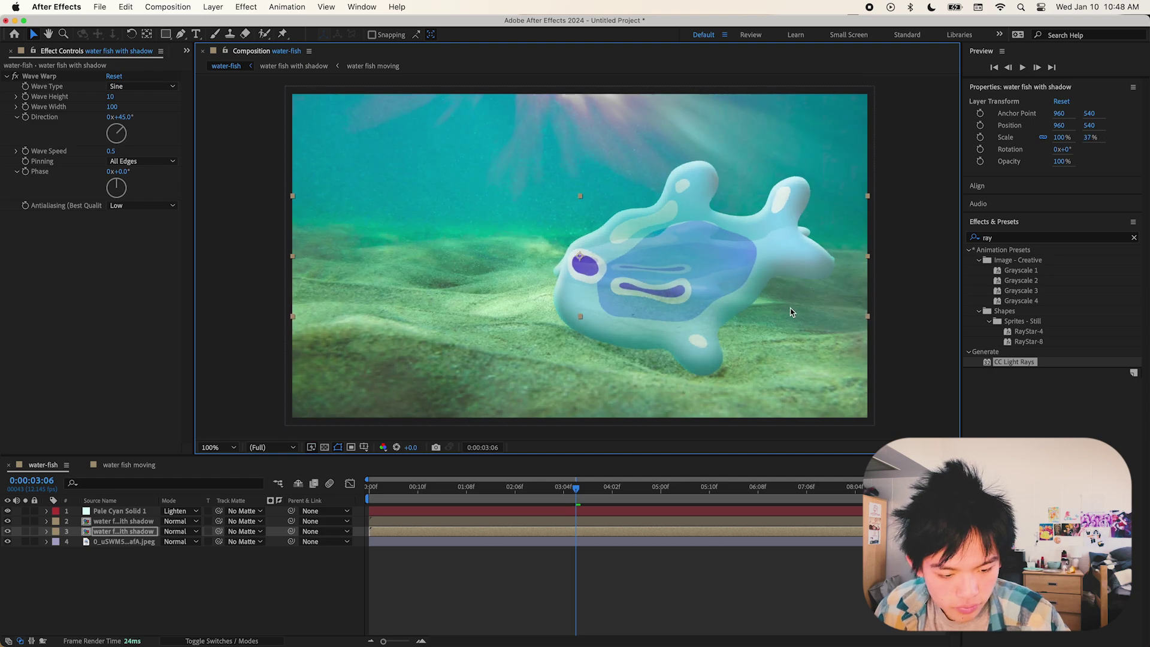
left_click_drag(523, 275, 524, 394)
key("space")
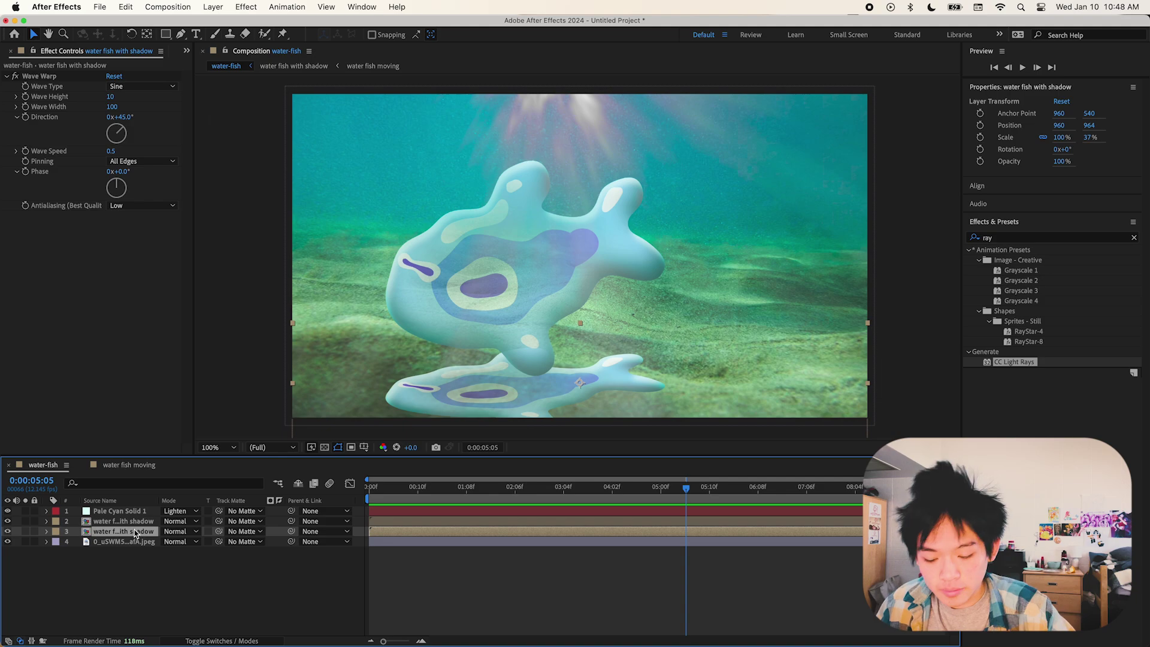
Step: Pre-compose the squashed fish copy as "shadow the hedge hog", moving all attributes, and open the new composition
right_click(135, 531)
left_click(198, 563)
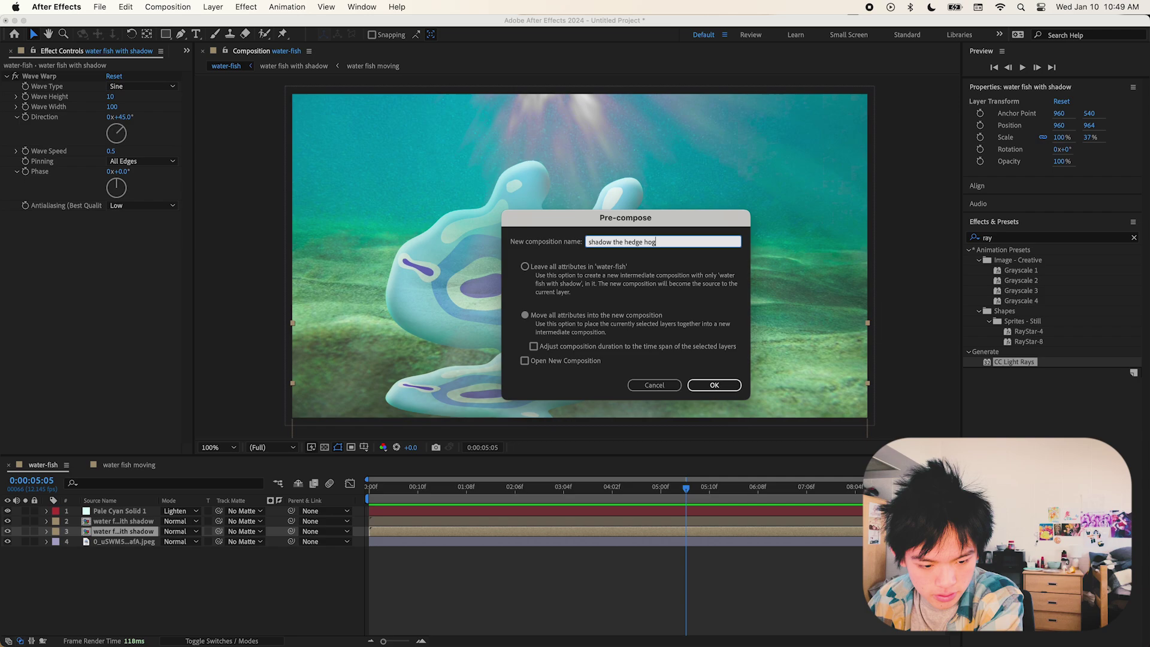
left_click(714, 385)
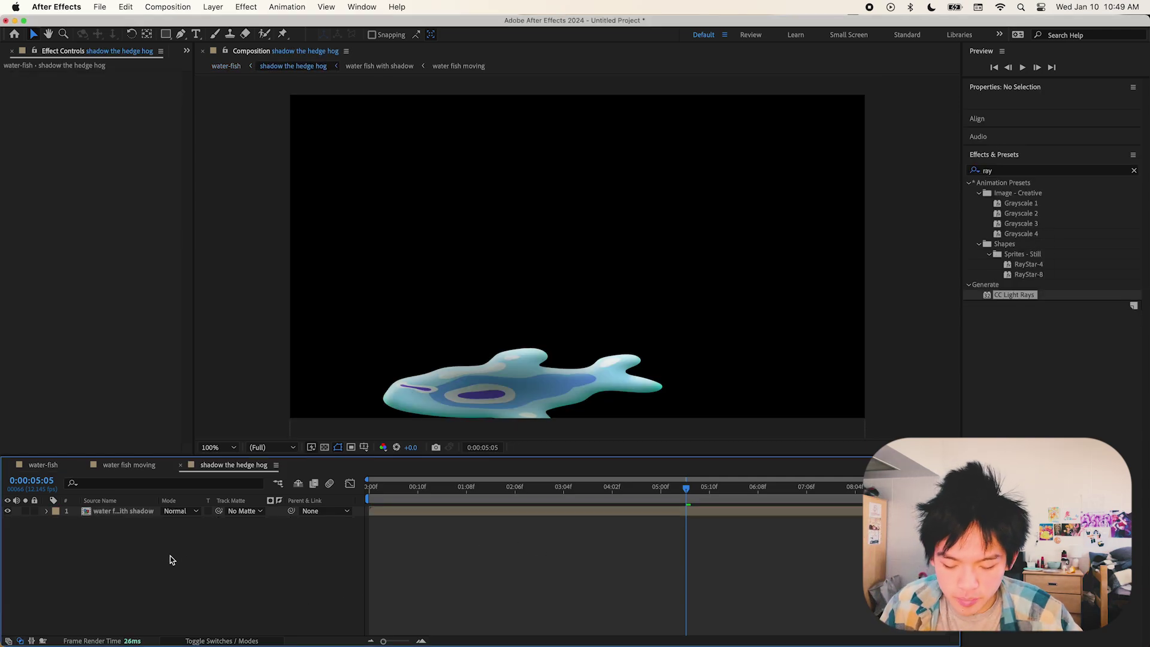
left_click(262, 641)
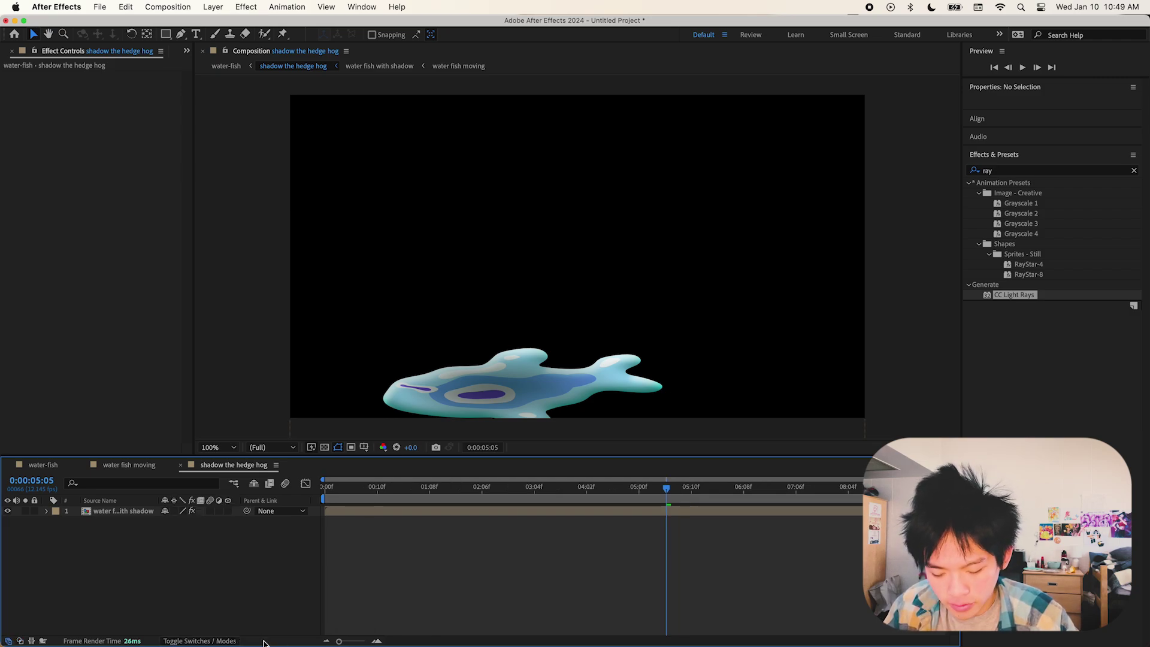
left_click(224, 641)
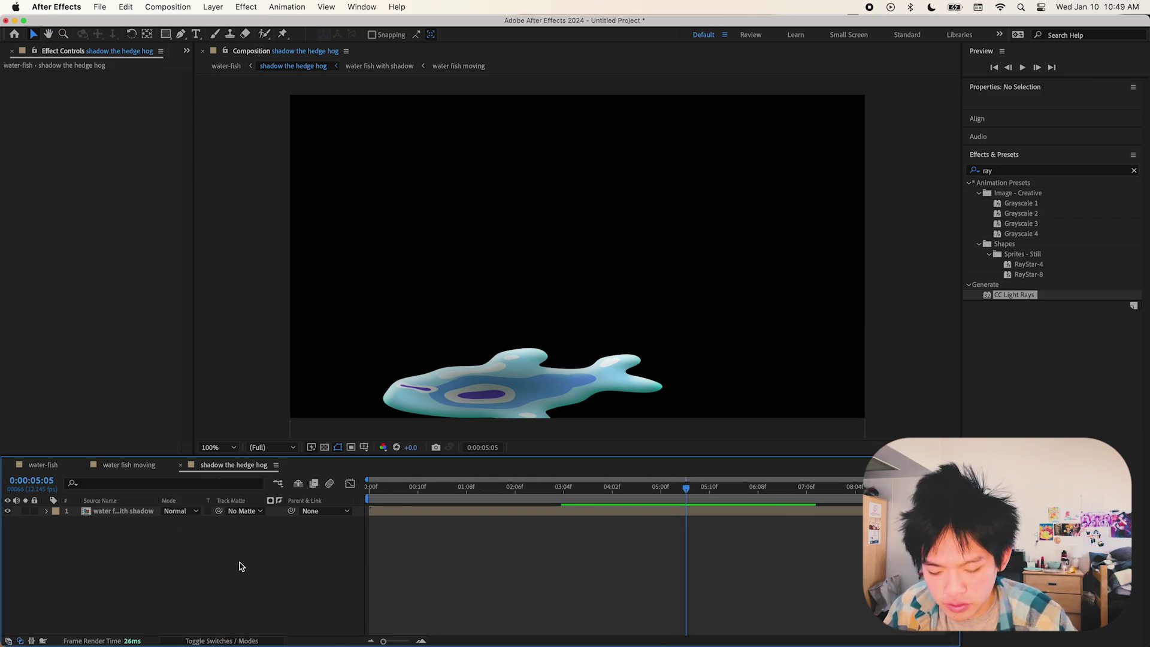
left_click(234, 640)
left_click(210, 641)
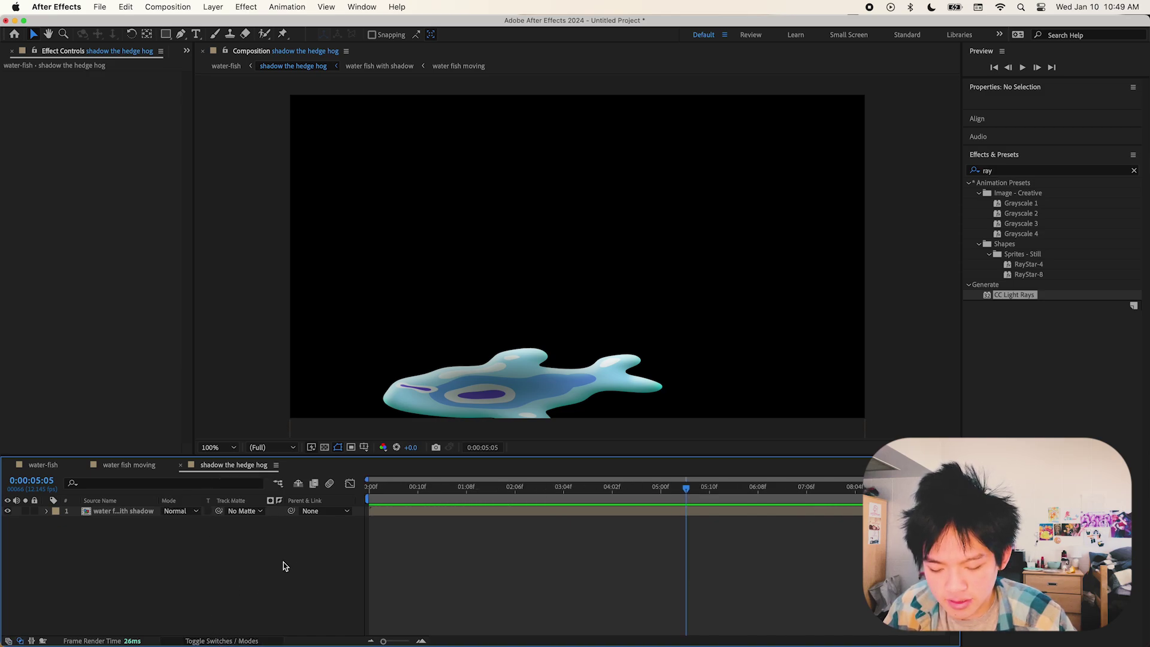
Step: Add a full-frame deep cyan solid above the squashed fish, preserve underlying transparency on it and preview the silhouette
right_click(228, 552)
mouse_move(354, 489)
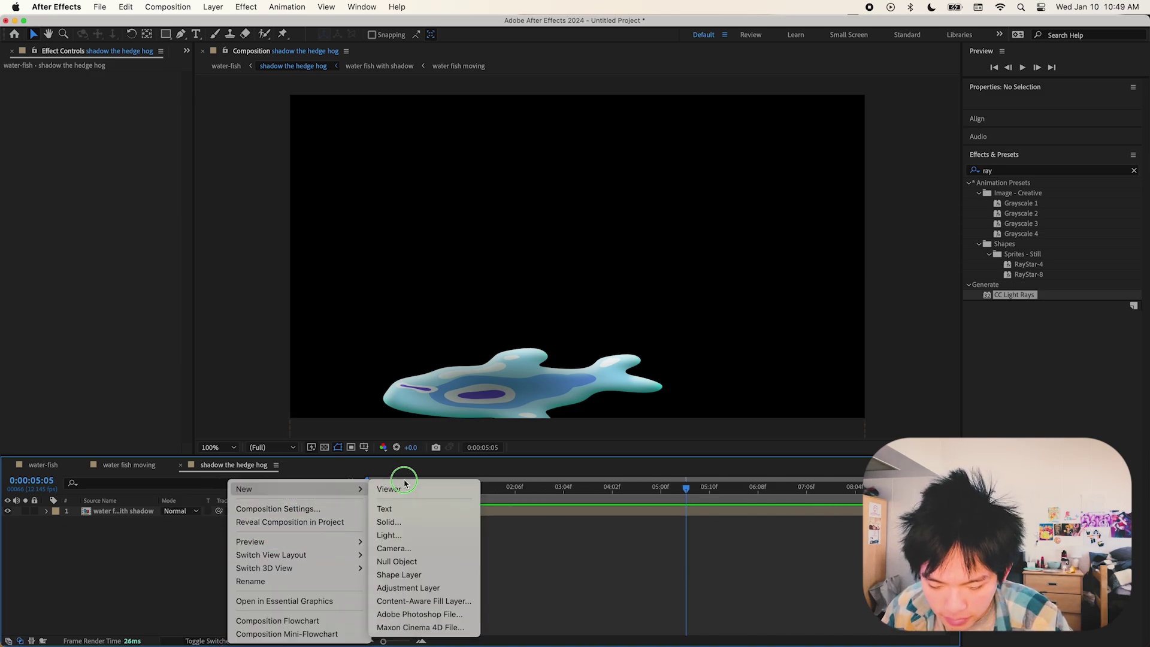
left_click(412, 523)
left_click(769, 435)
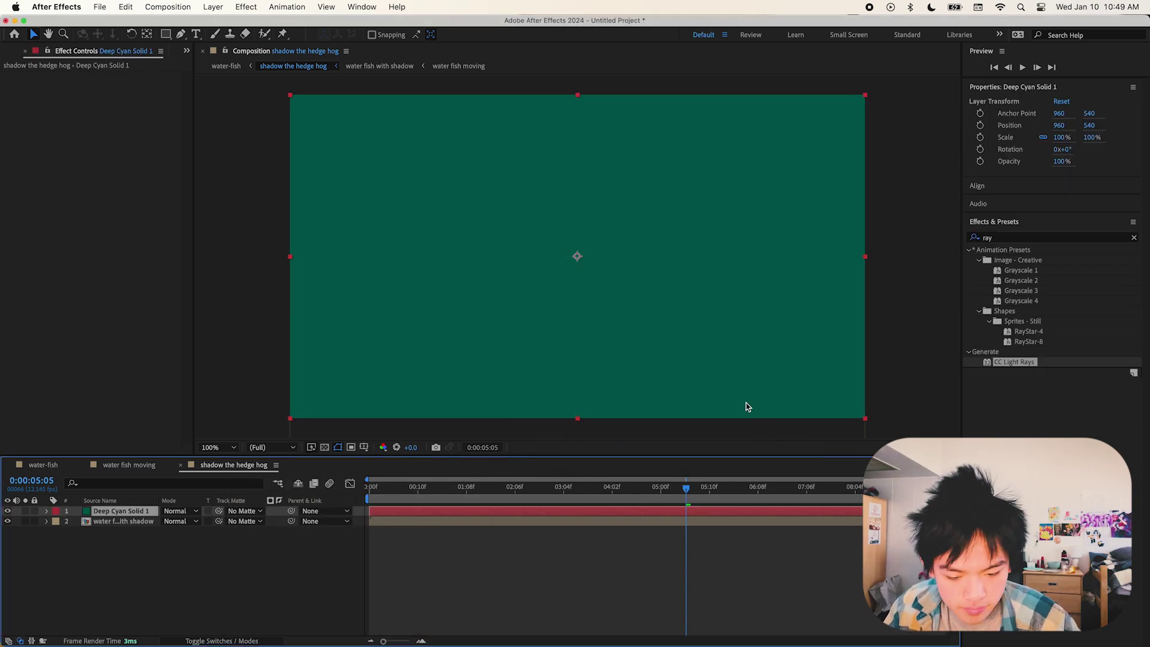
left_click(207, 510)
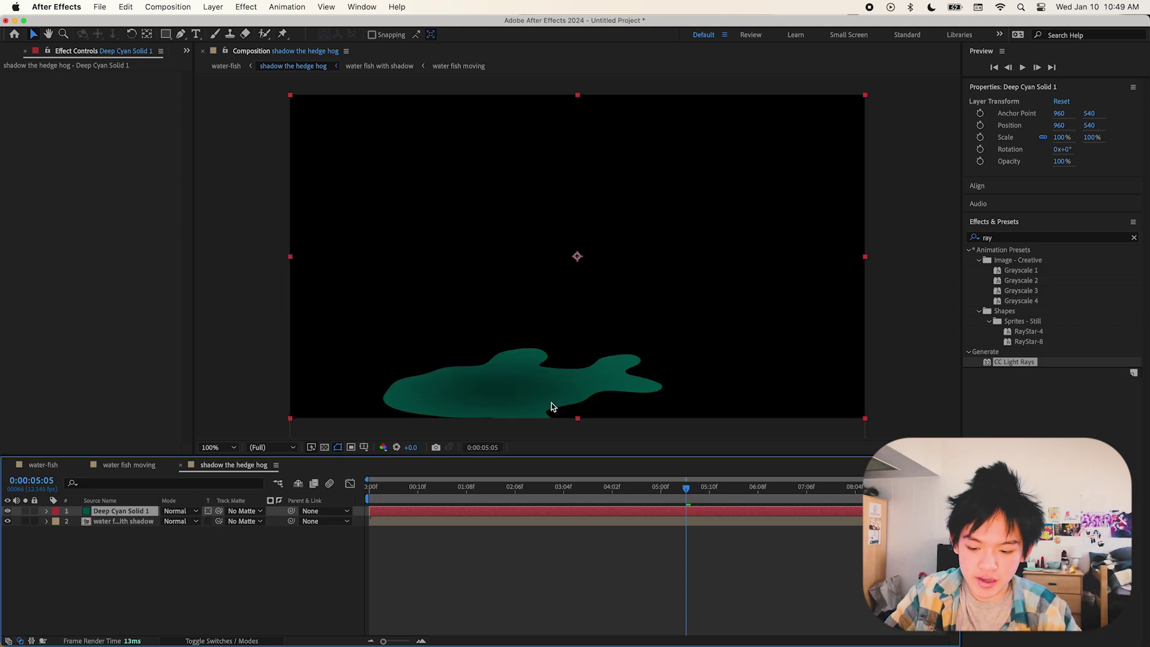
left_click(388, 485)
key("space")
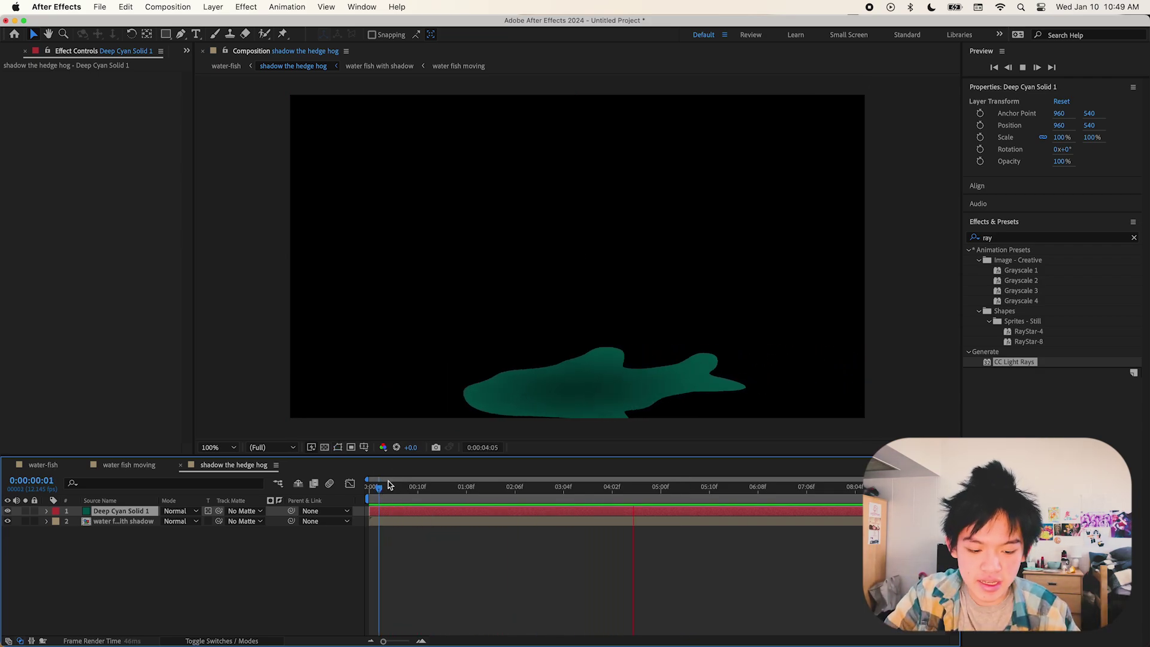
key("space")
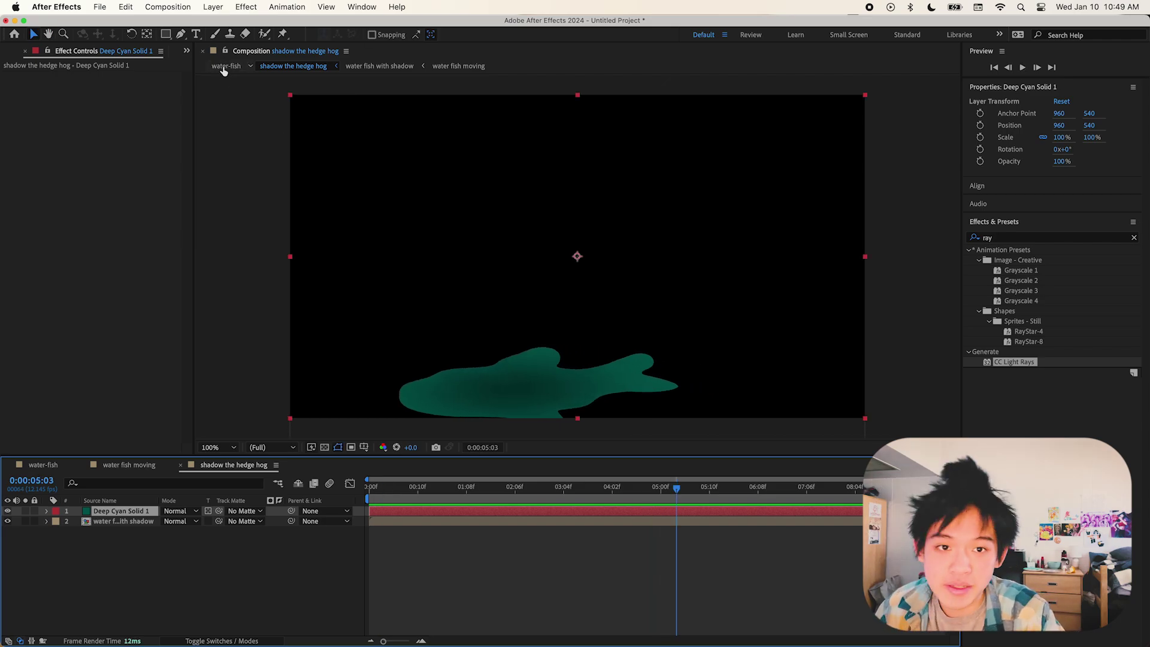
Step: Set the "shadow the hedge hog" layer's blending mode to Multiply in the water-fish composition and preview the animation
left_click(226, 67)
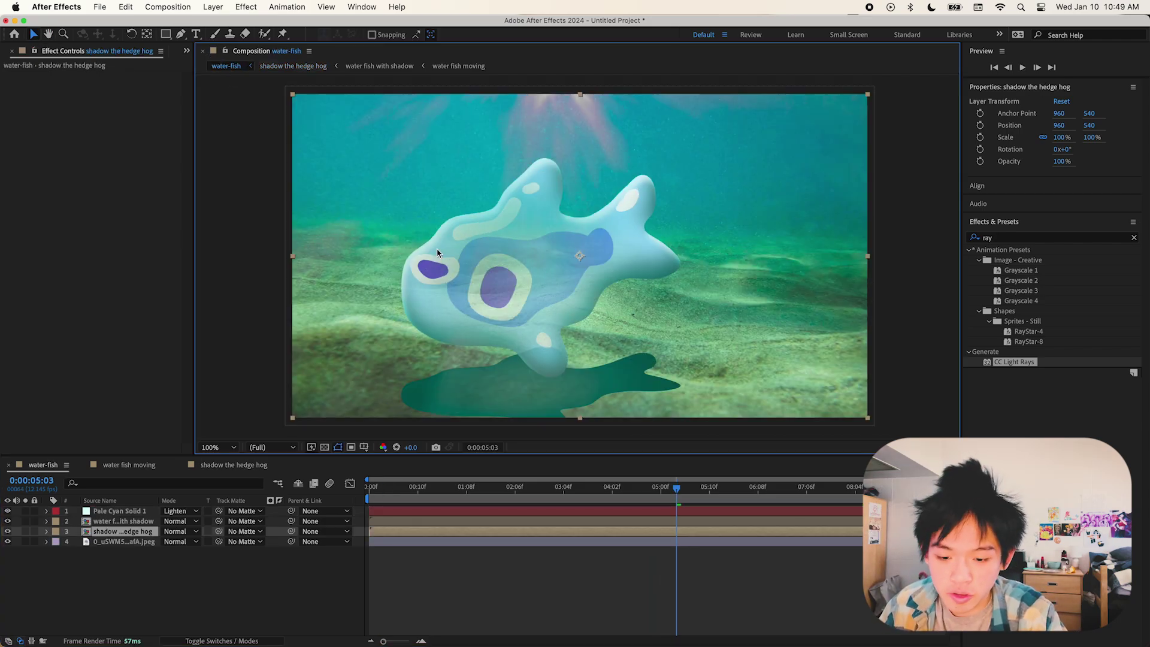
left_click(180, 531)
key("Return")
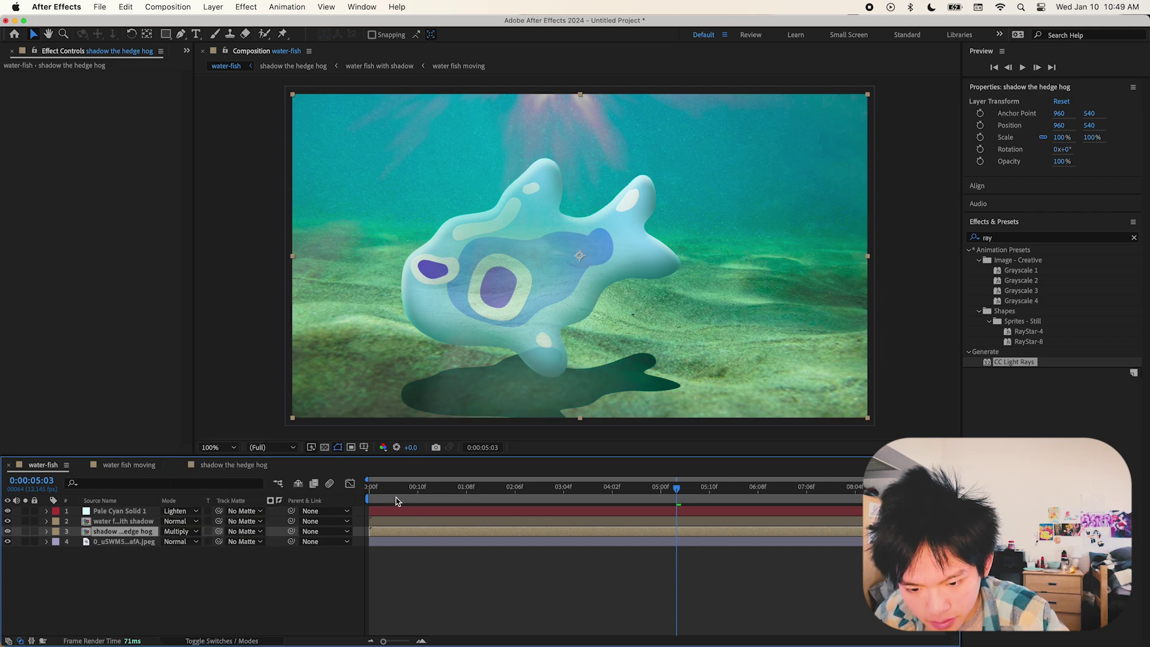
left_click(383, 488)
key("space")
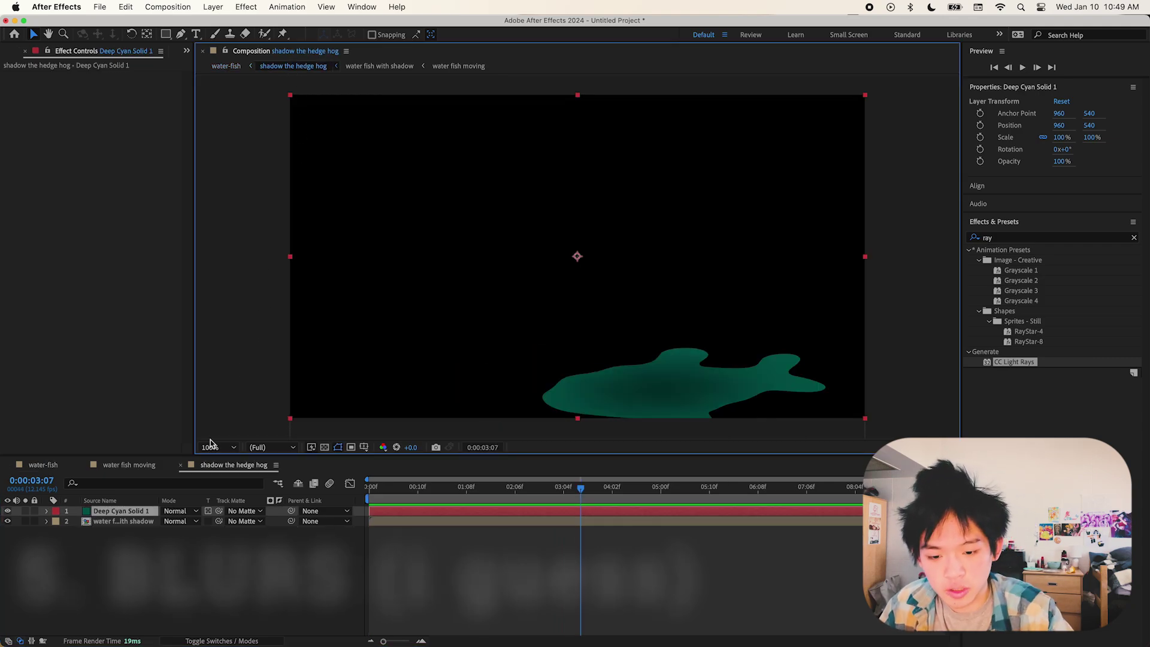
Step: Apply a Fast Box Blur to the squashed fish layer inside the "shadow the hedge hog" composition
right_click(127, 272)
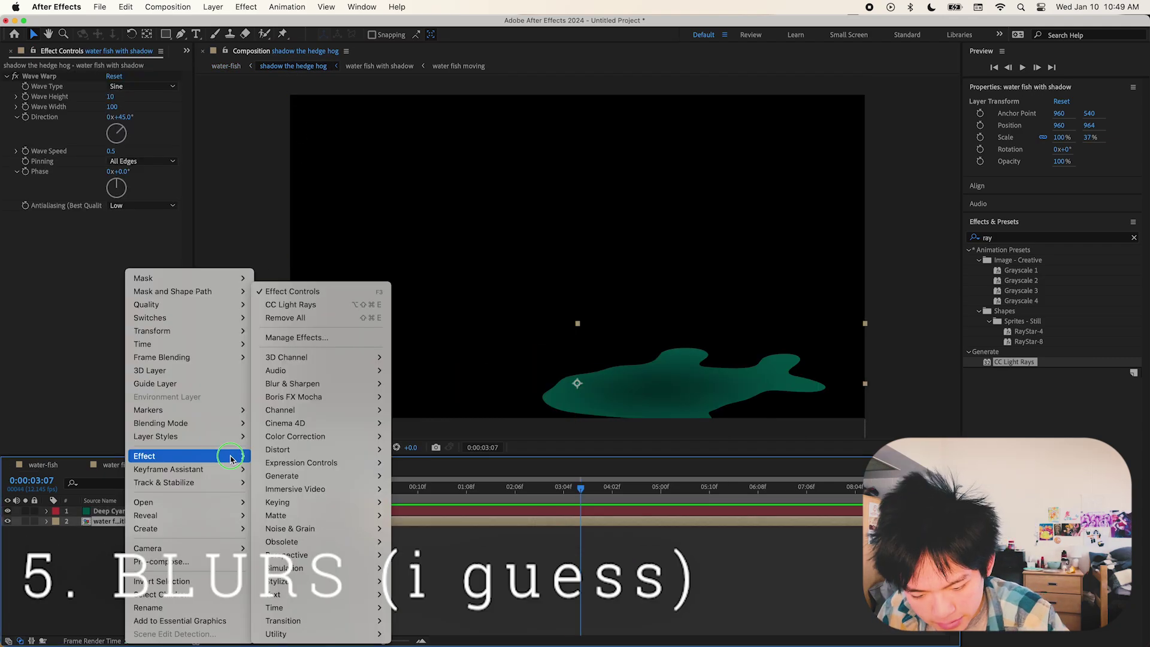
left_click(322, 383)
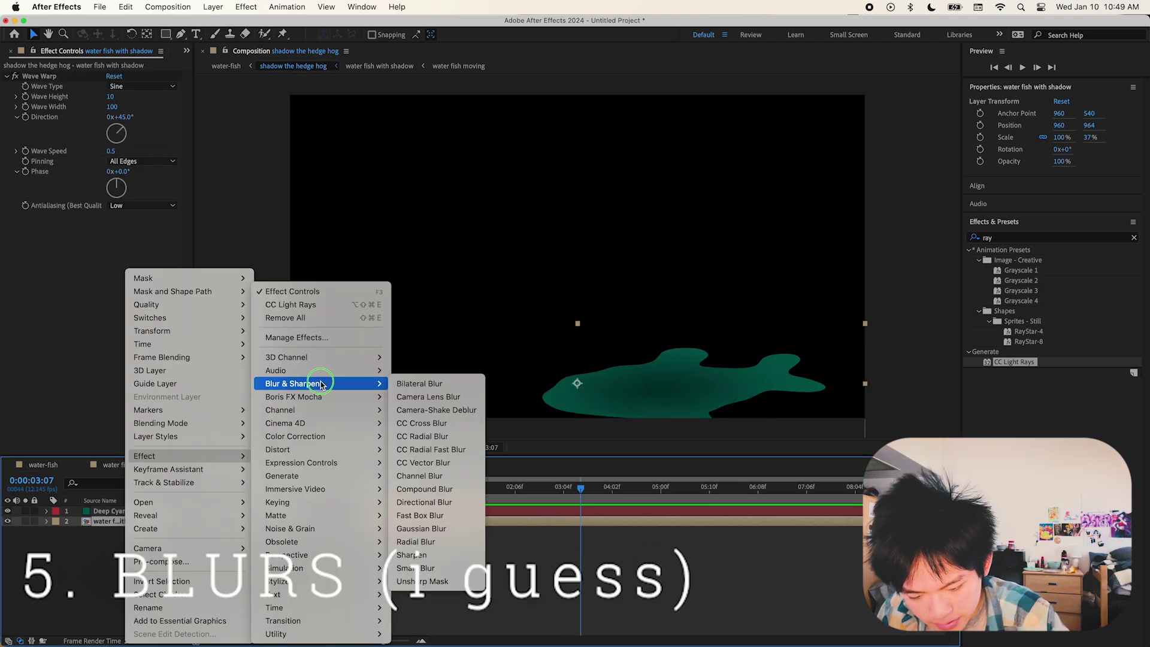
left_click(437, 516)
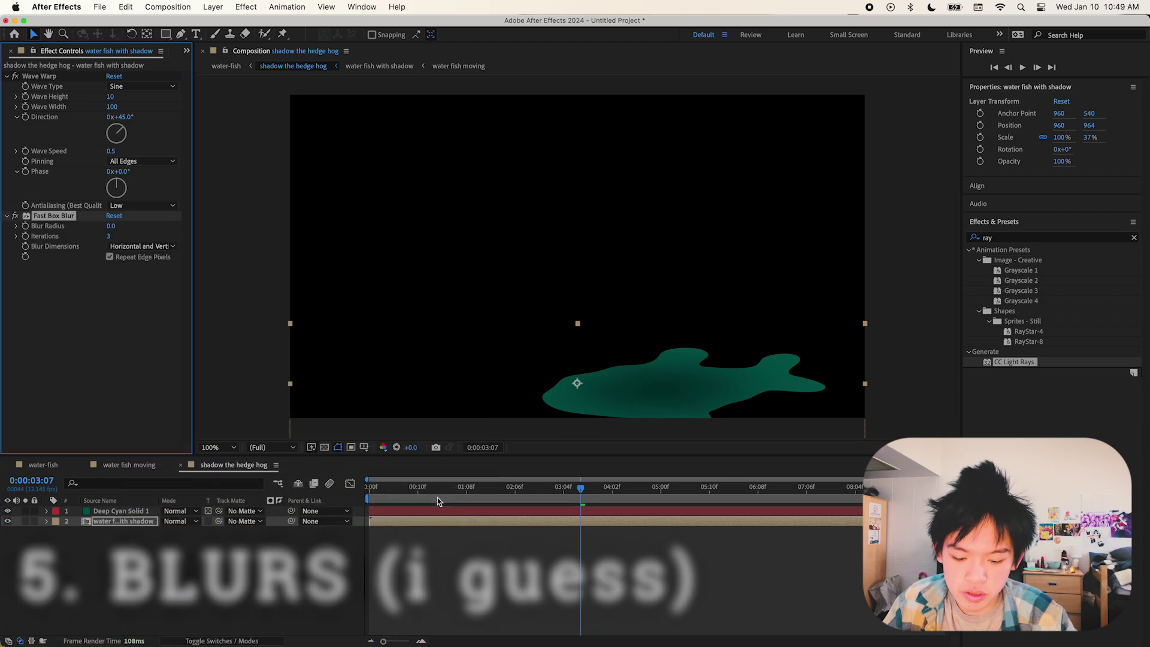